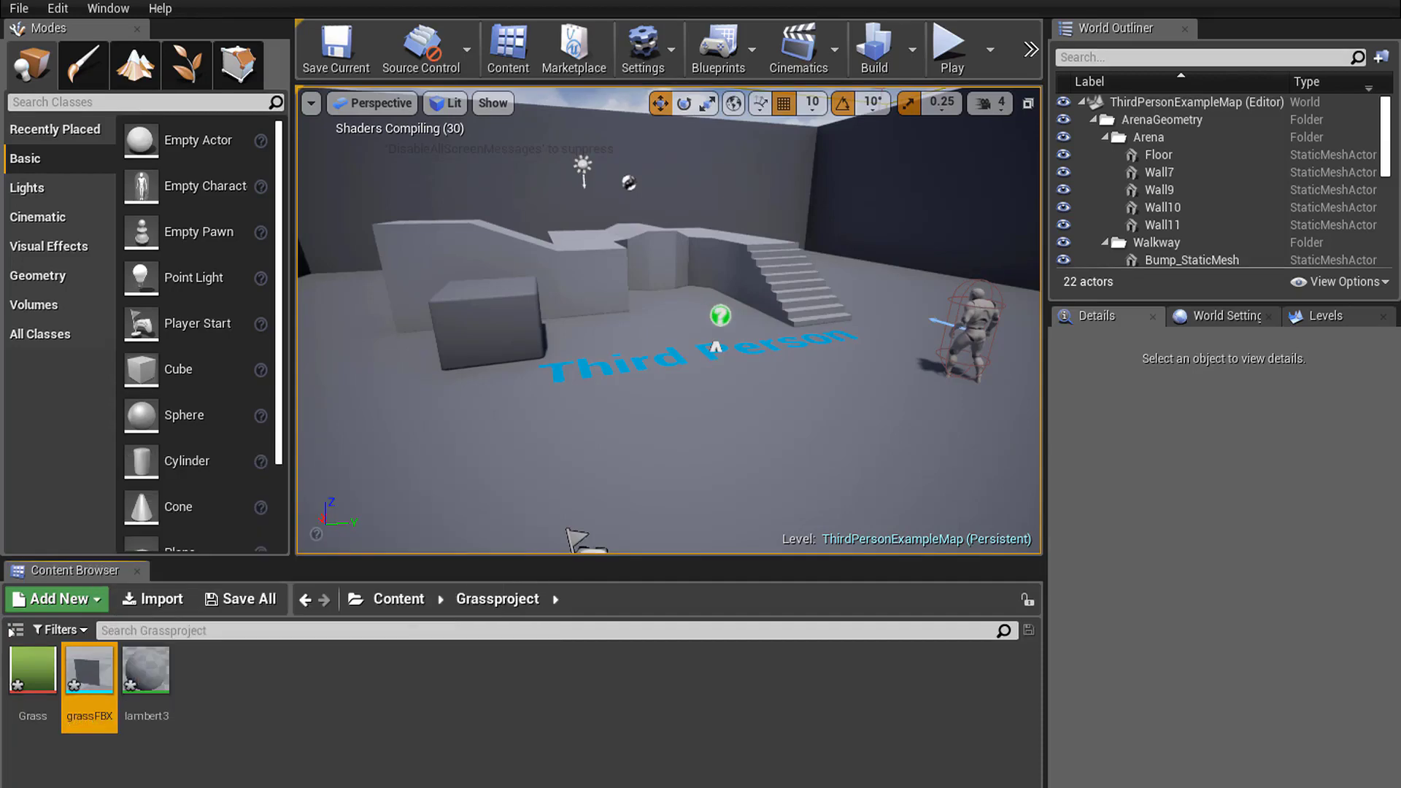
Create a new Material asset named GrassMat in the Grassproject content folder
click(335, 711)
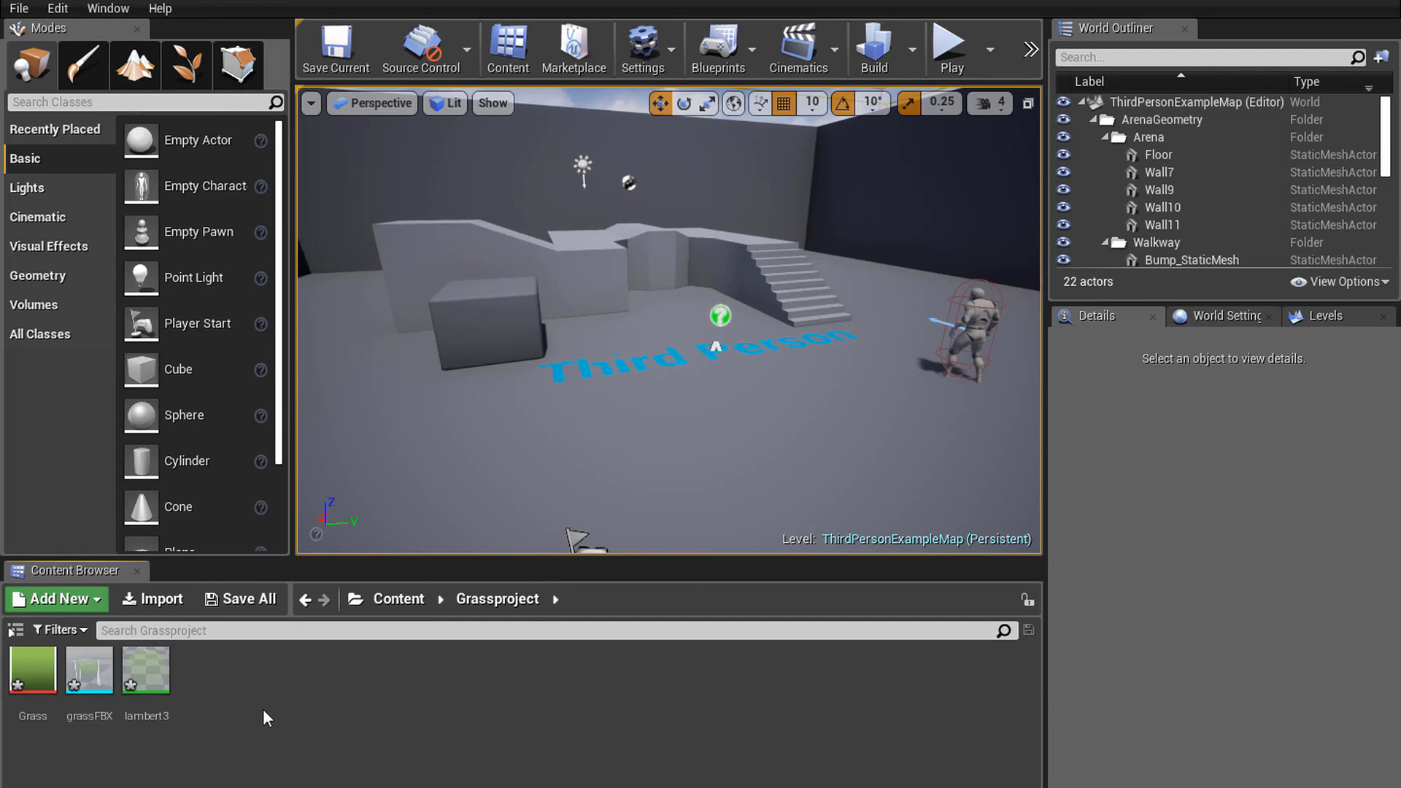
right_click(242, 696)
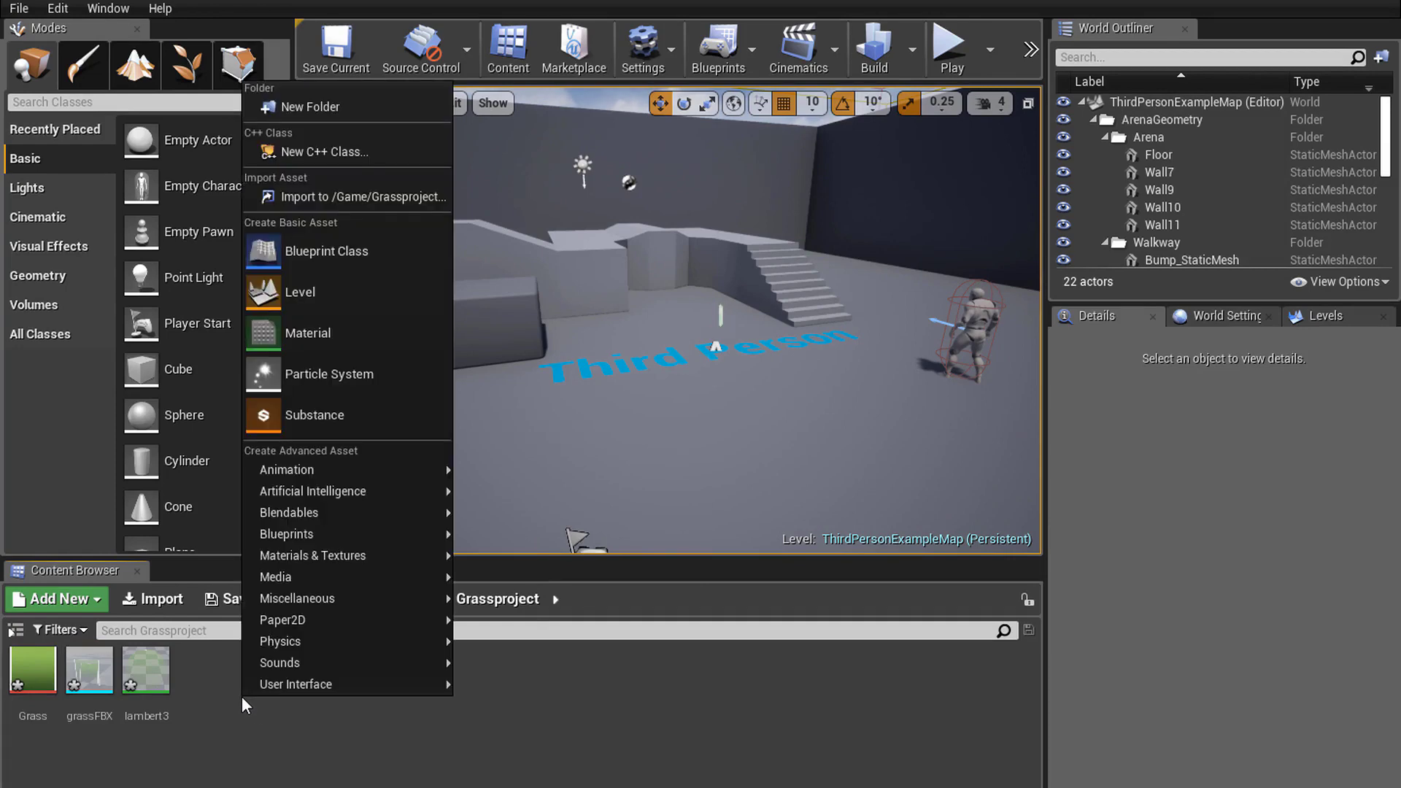
click(309, 325)
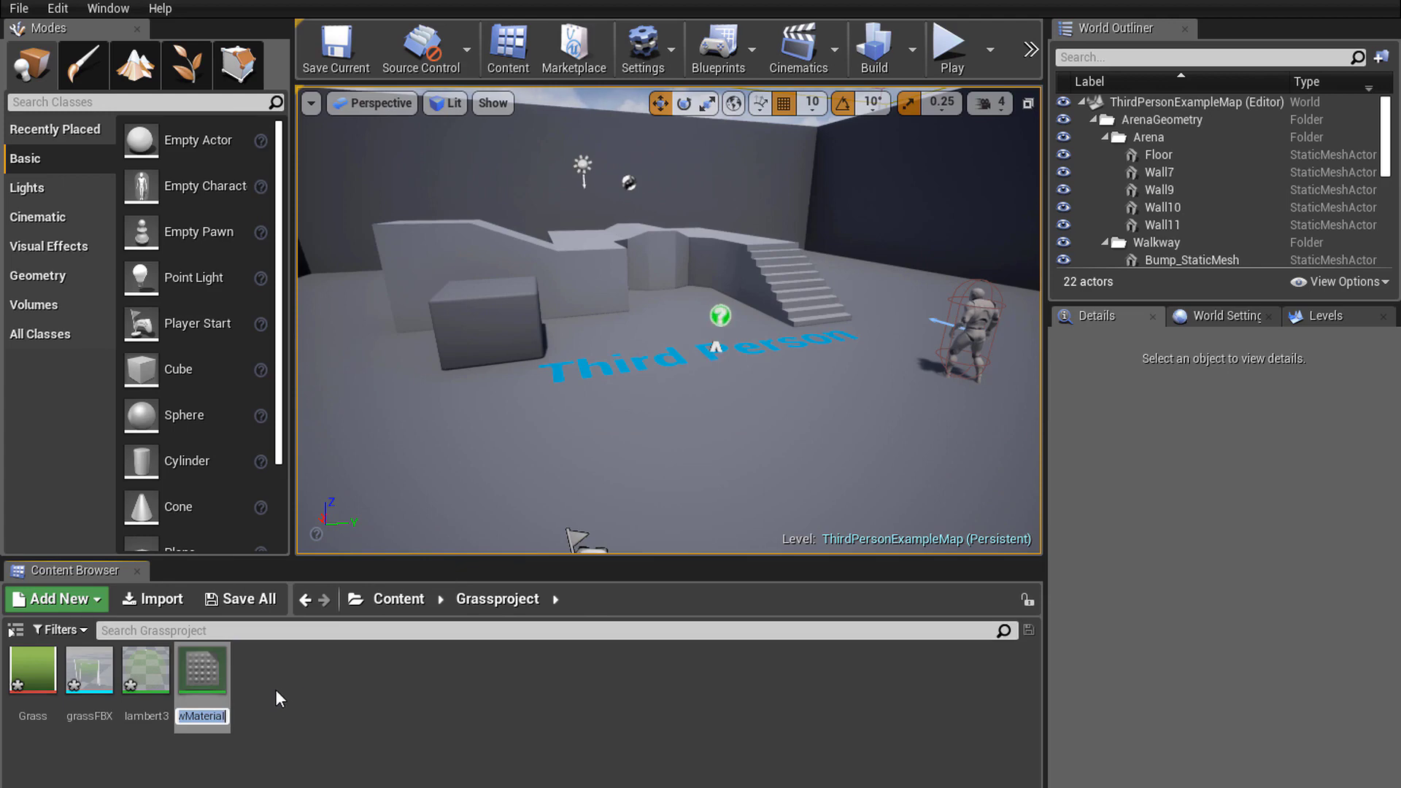
text(Gr)
text(assM)
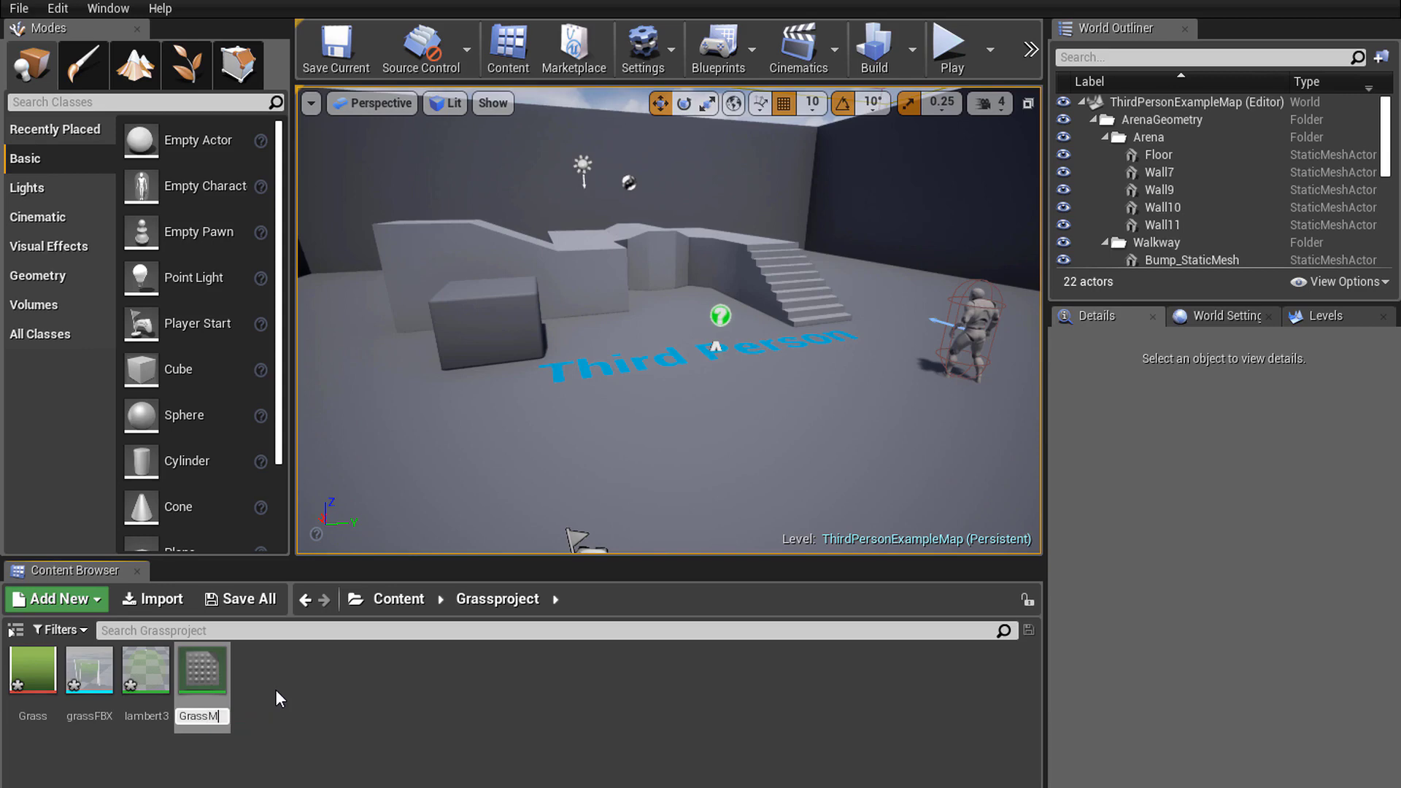
text(at)
key(Return)
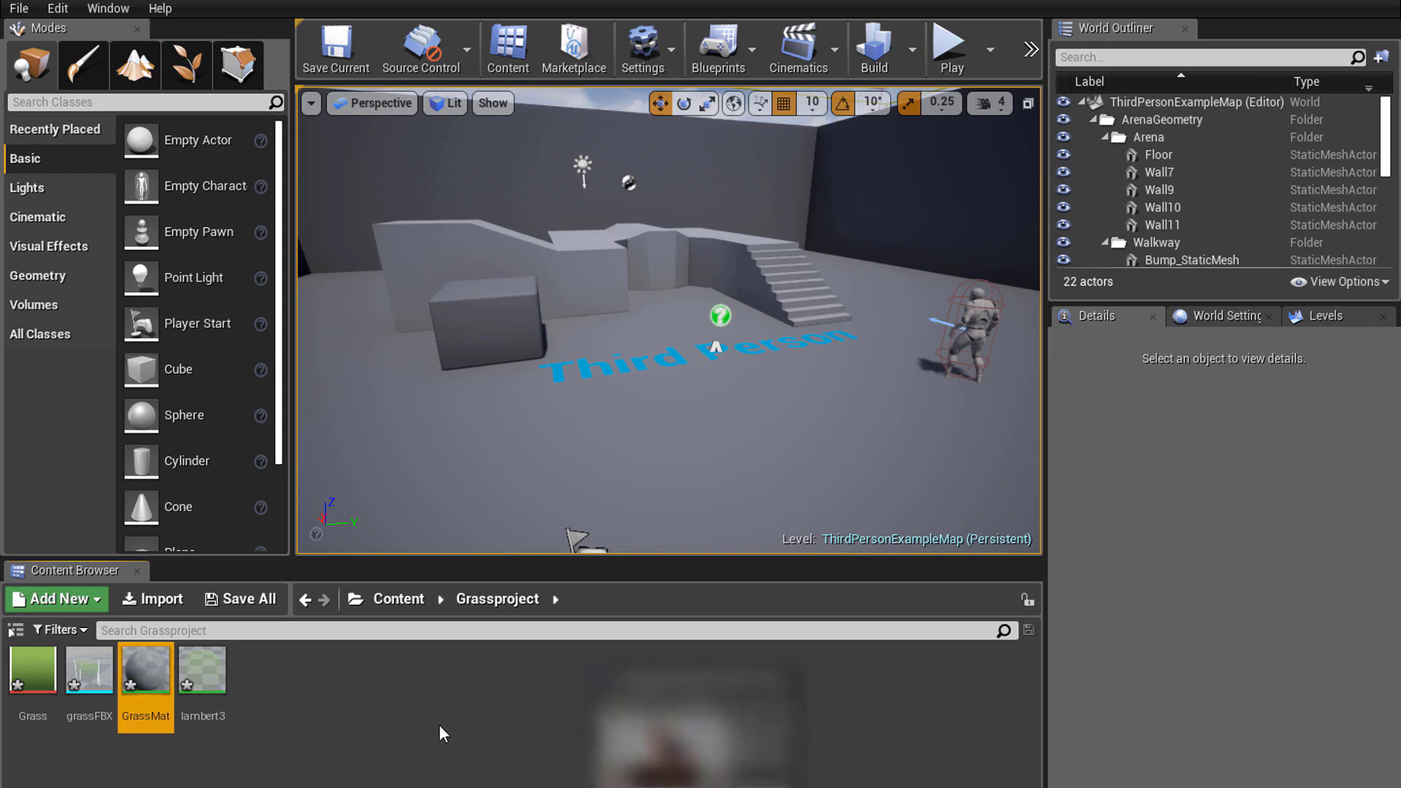
click(467, 731)
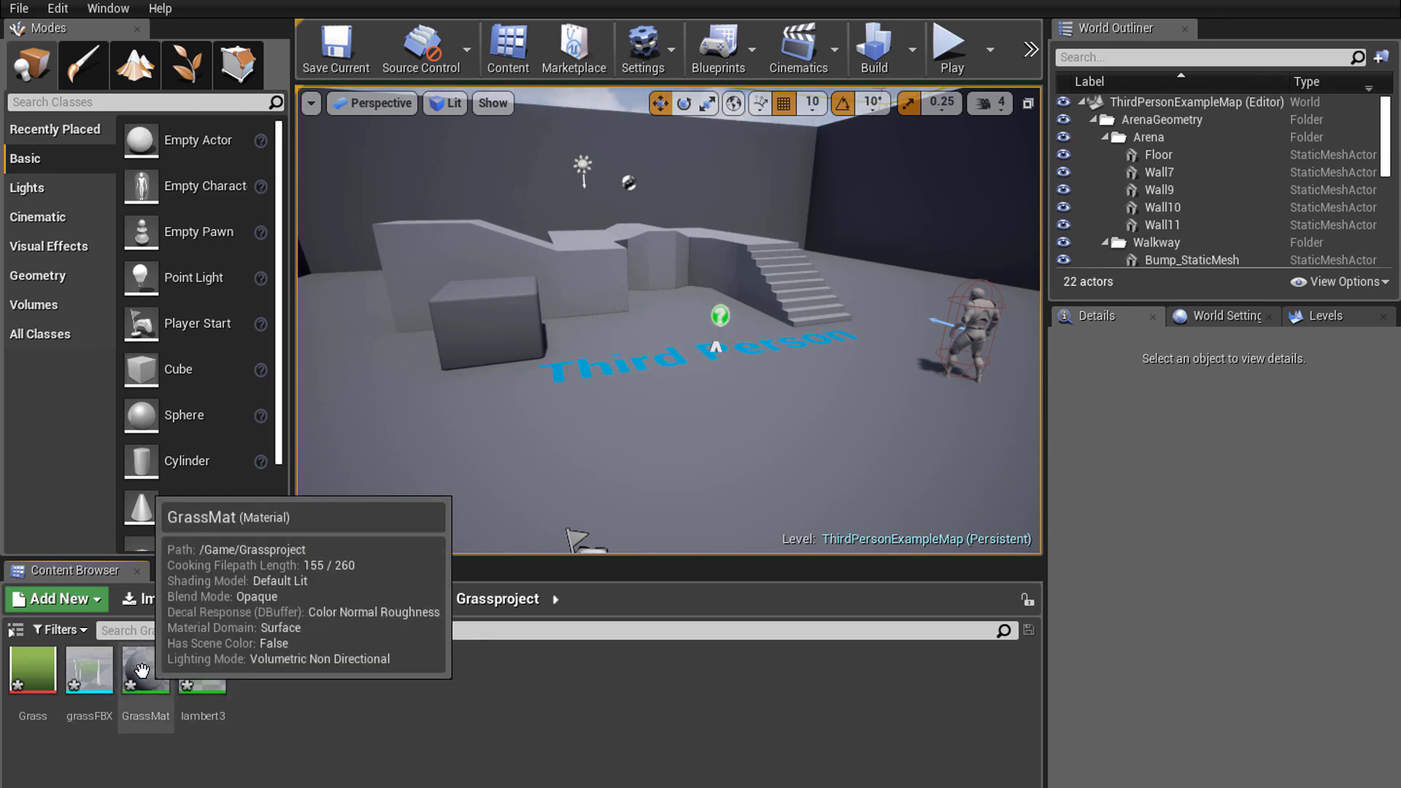
Open GrassMat, add a Grass texture sample node, and maximize the editor
double_click(141, 670)
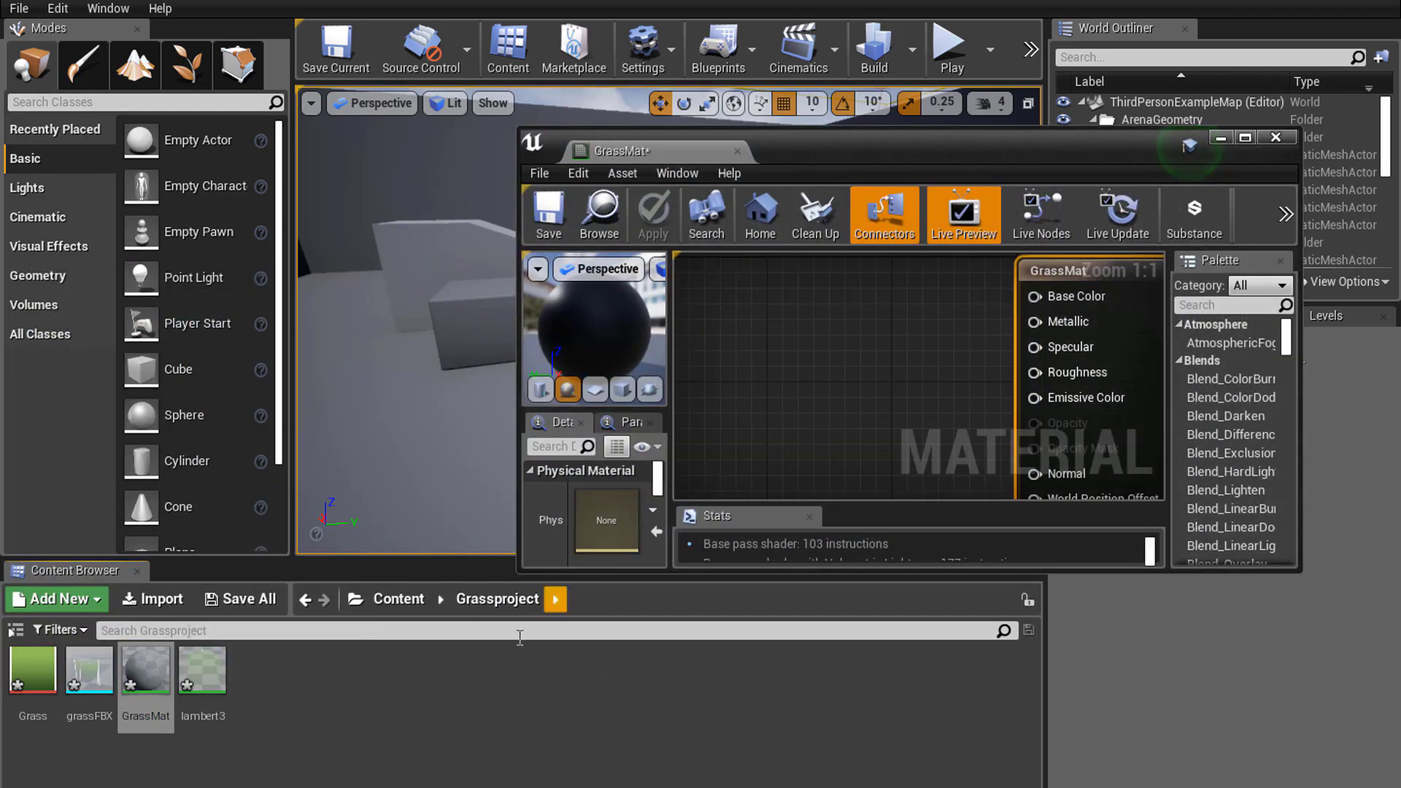
drag(33, 670, 775, 315)
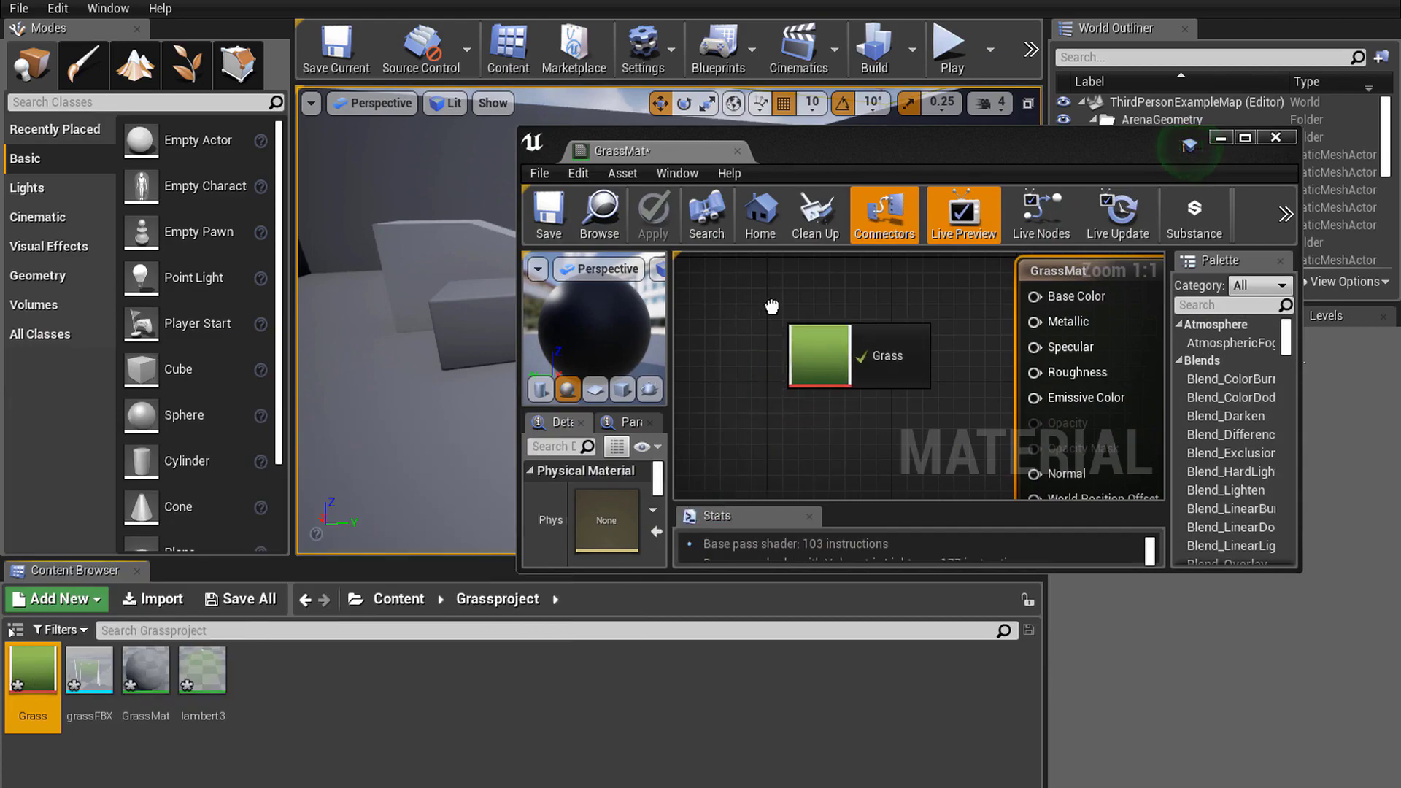
double_click(729, 151)
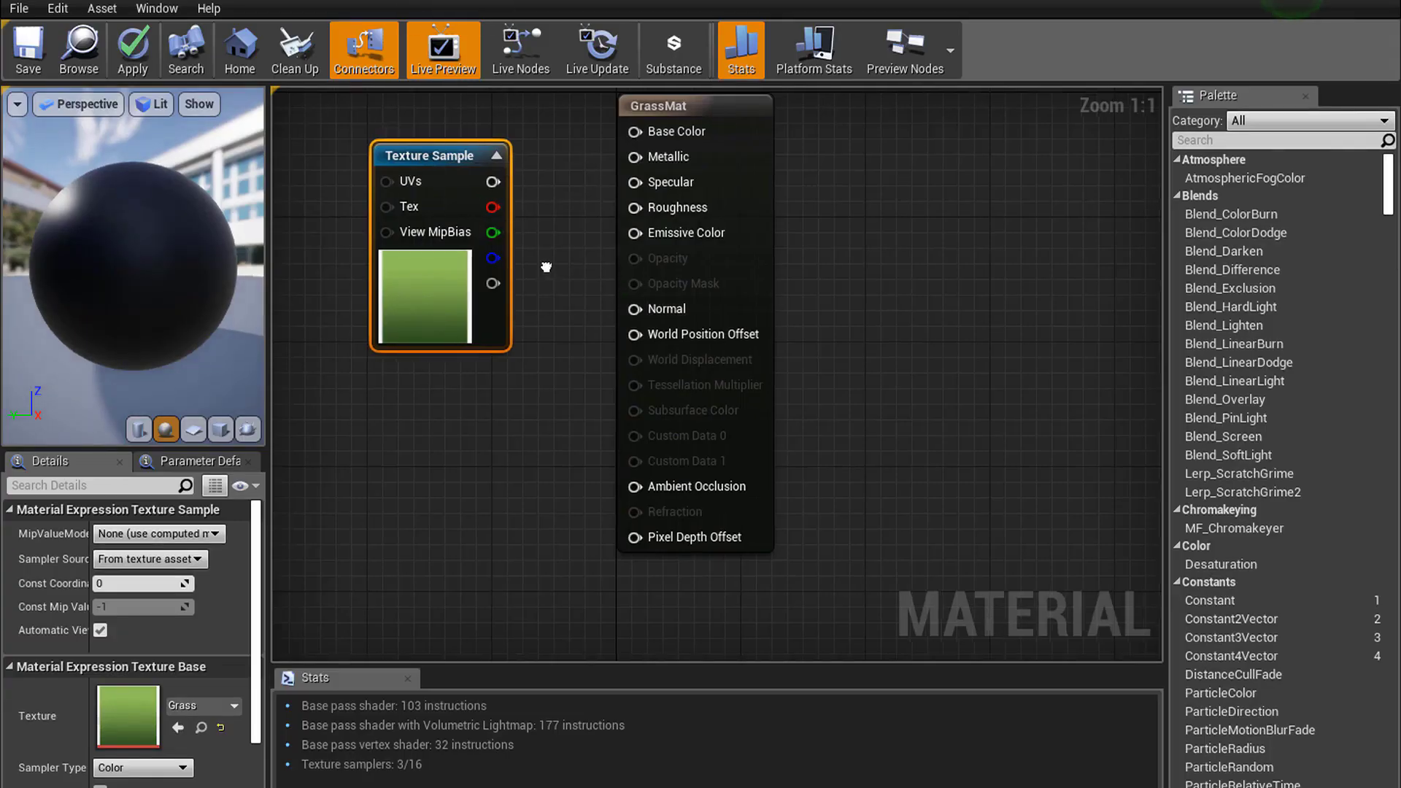
mouse_move(570, 277)
right_down()
mouse_move(687, 317)
mouse_move(786, 318)
right_up()
scroll(662, 316, down, 1)
mouse_move(716, 241)
mouse_down()
mouse_move(468, 146)
mouse_move(855, 202)
mouse_up()
Break the texture's automatic link to Base Color
drag(469, 234, 808, 296)
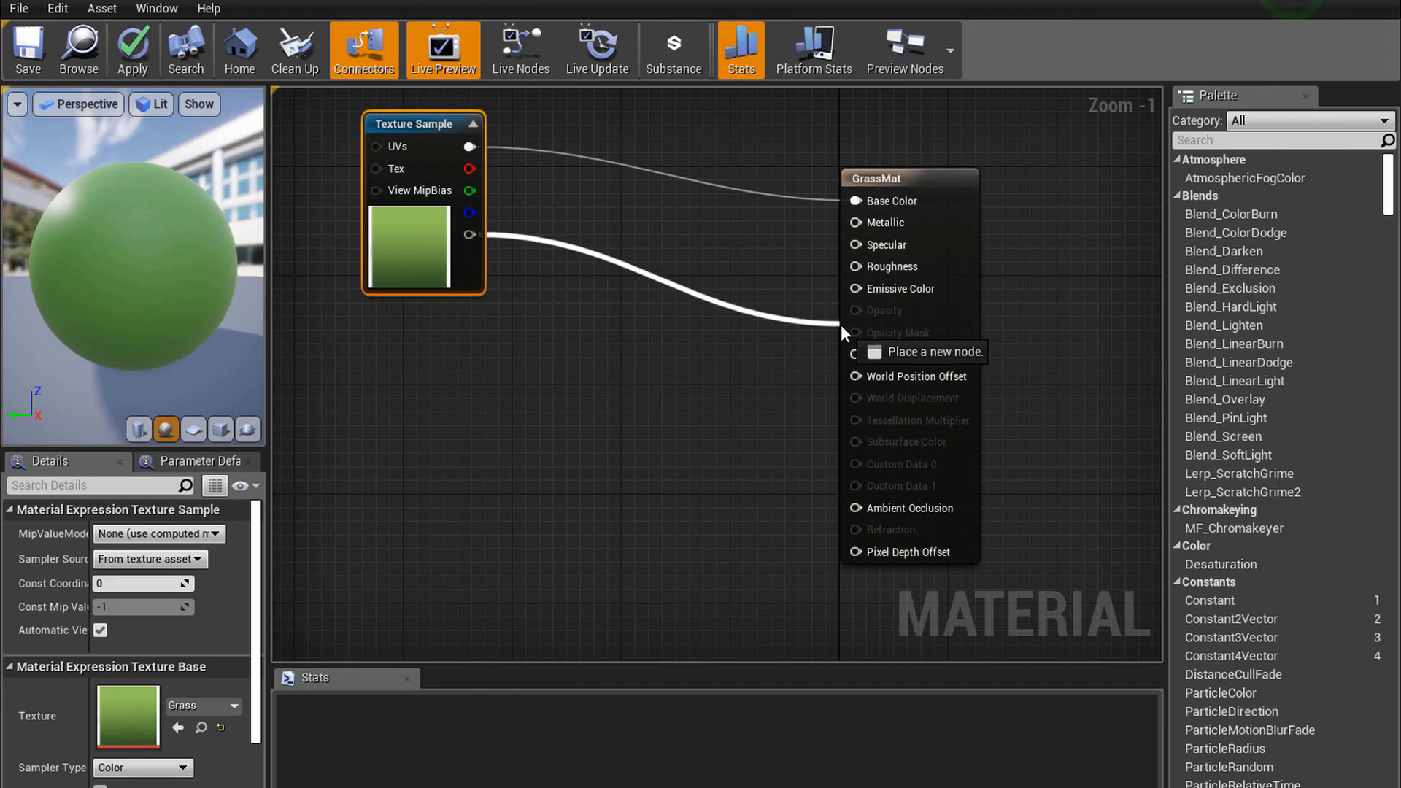
click(910, 200)
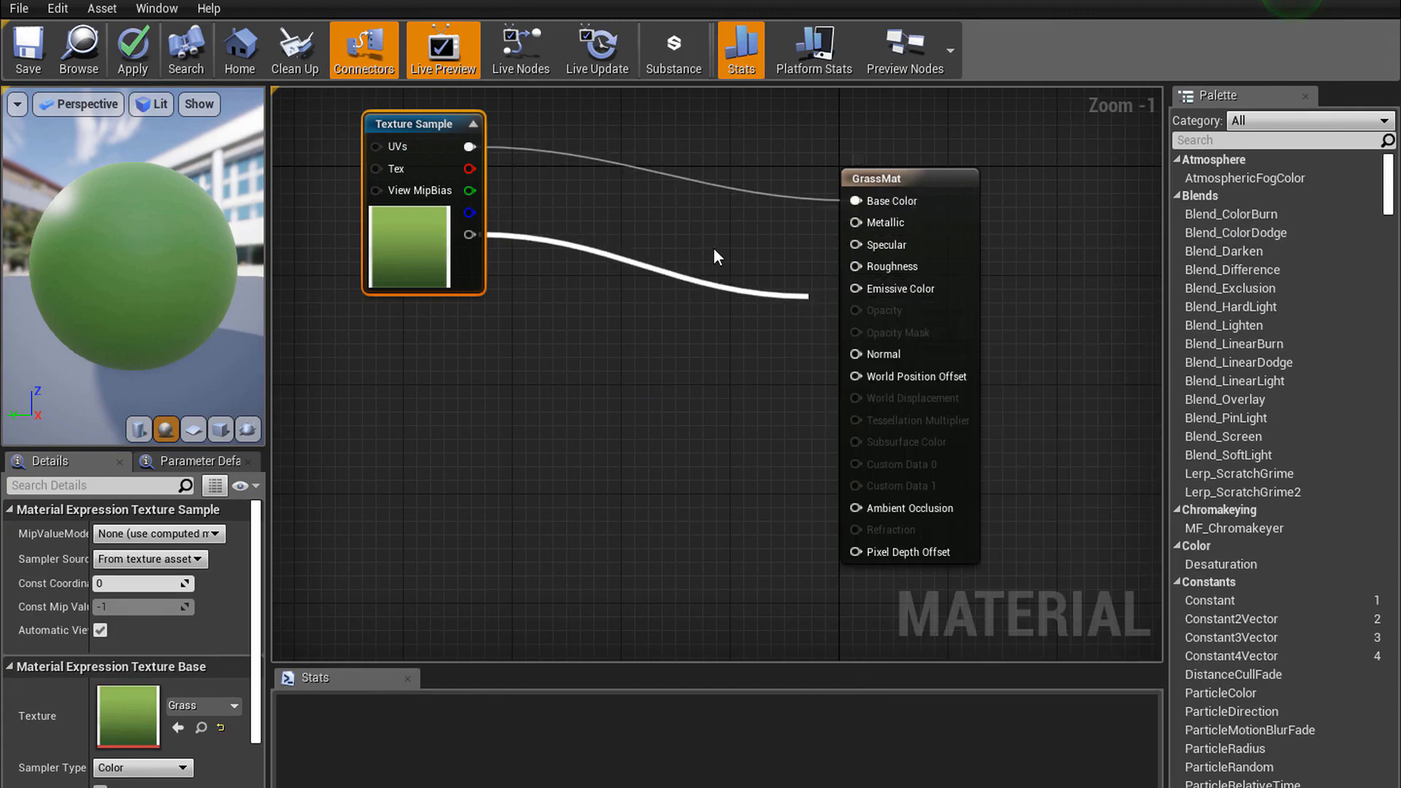
right_click(471, 152)
click(604, 169)
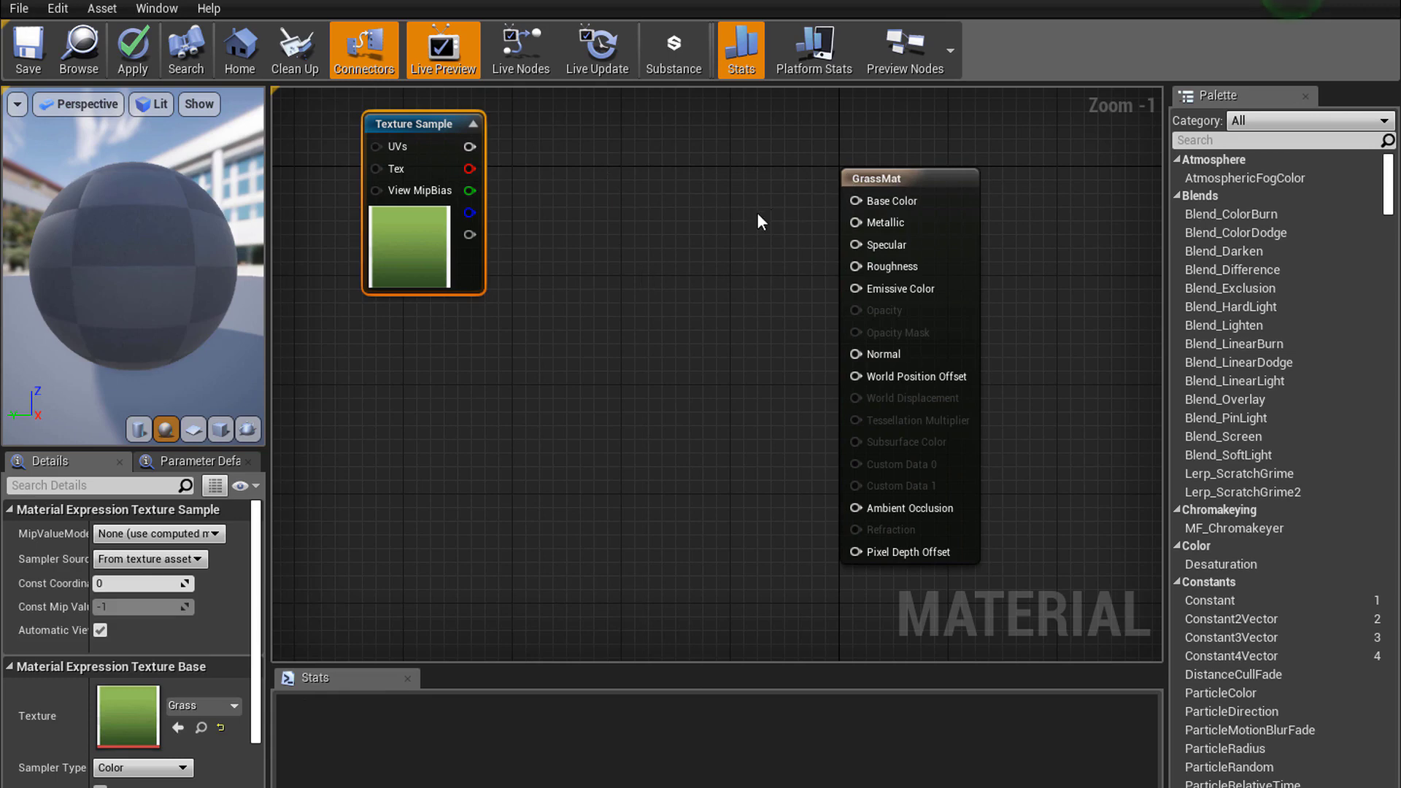
Set GrassMat's Blend Mode to Masked
click(894, 183)
click(159, 674)
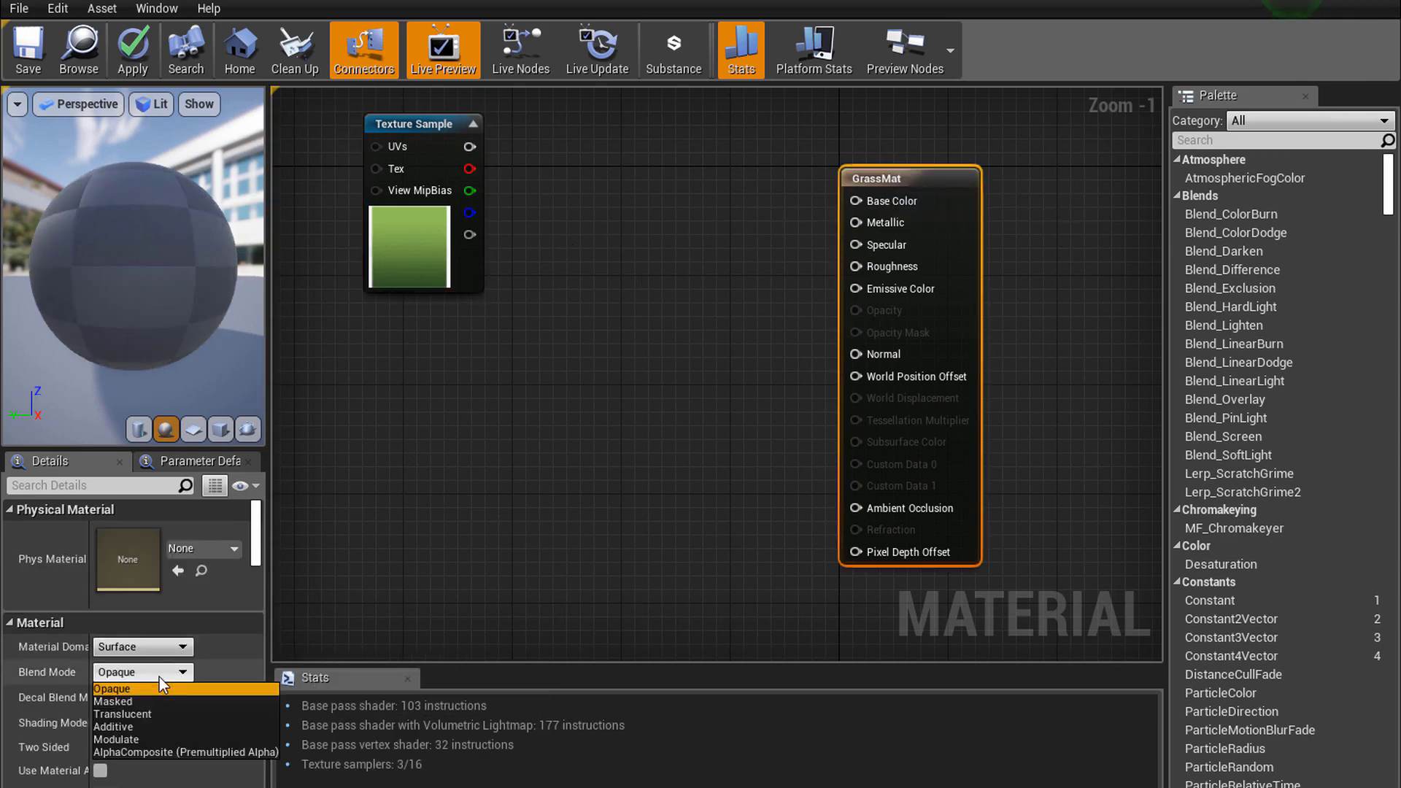
click(130, 701)
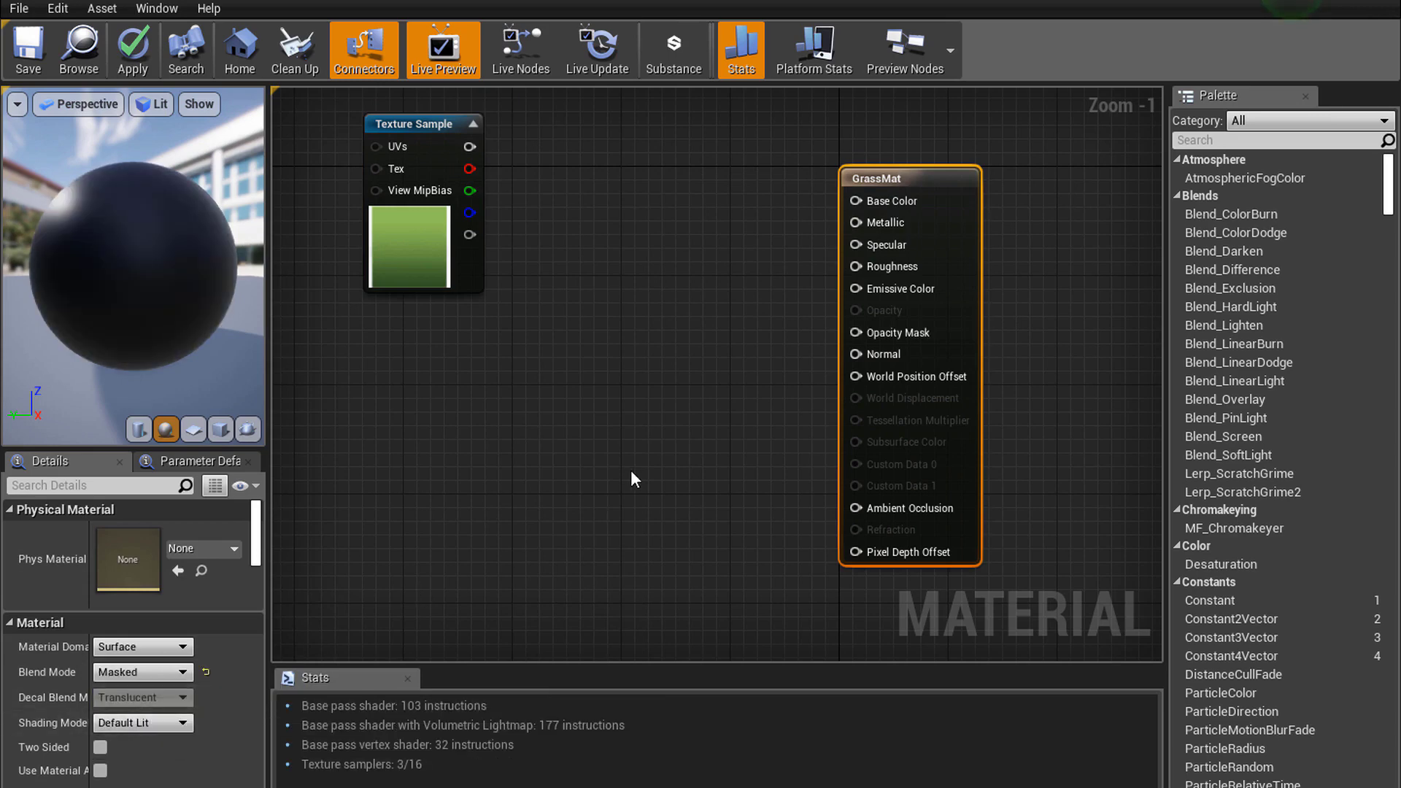
Wire the Grass texture RGB to Base Color and alpha to Opacity Mask
drag(469, 147, 855, 200)
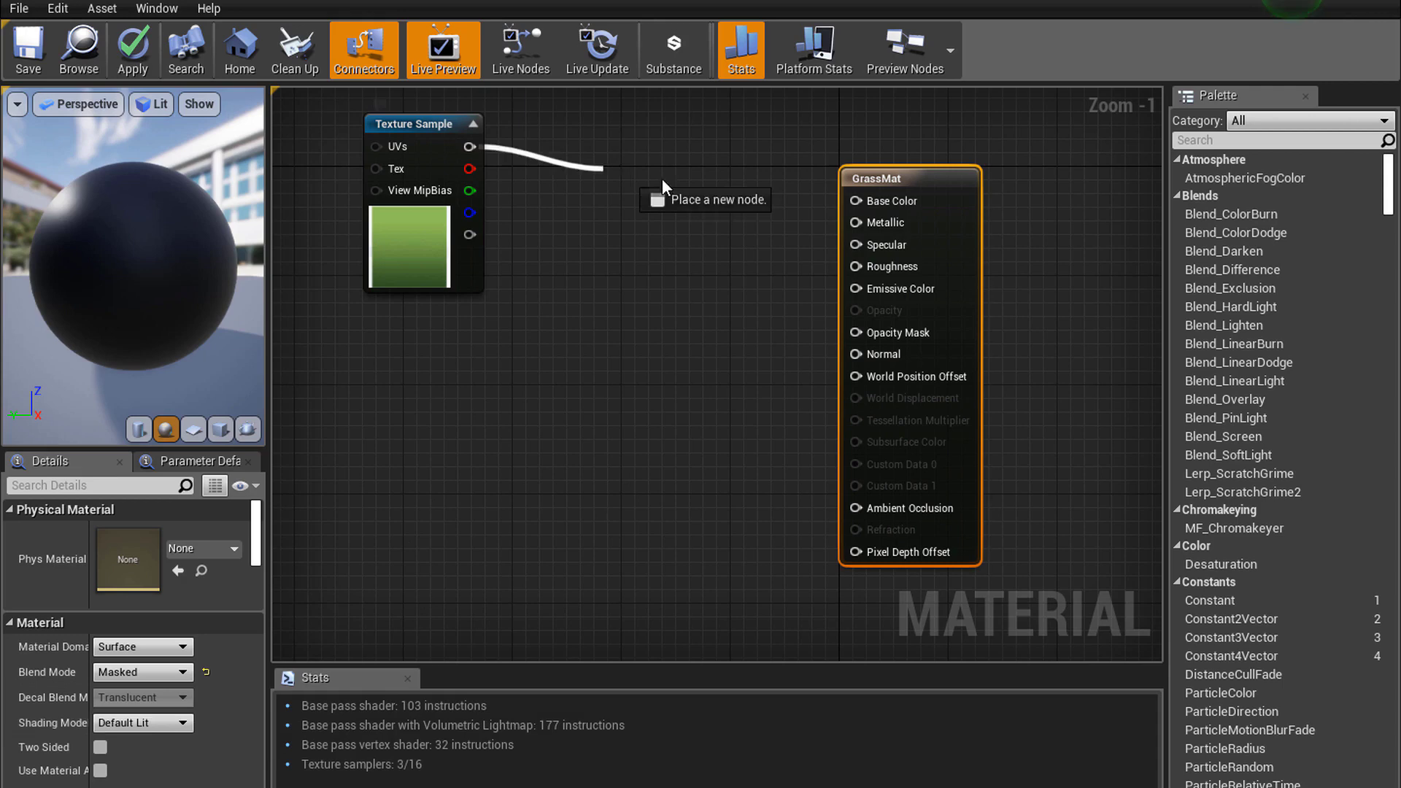
drag(469, 234, 855, 332)
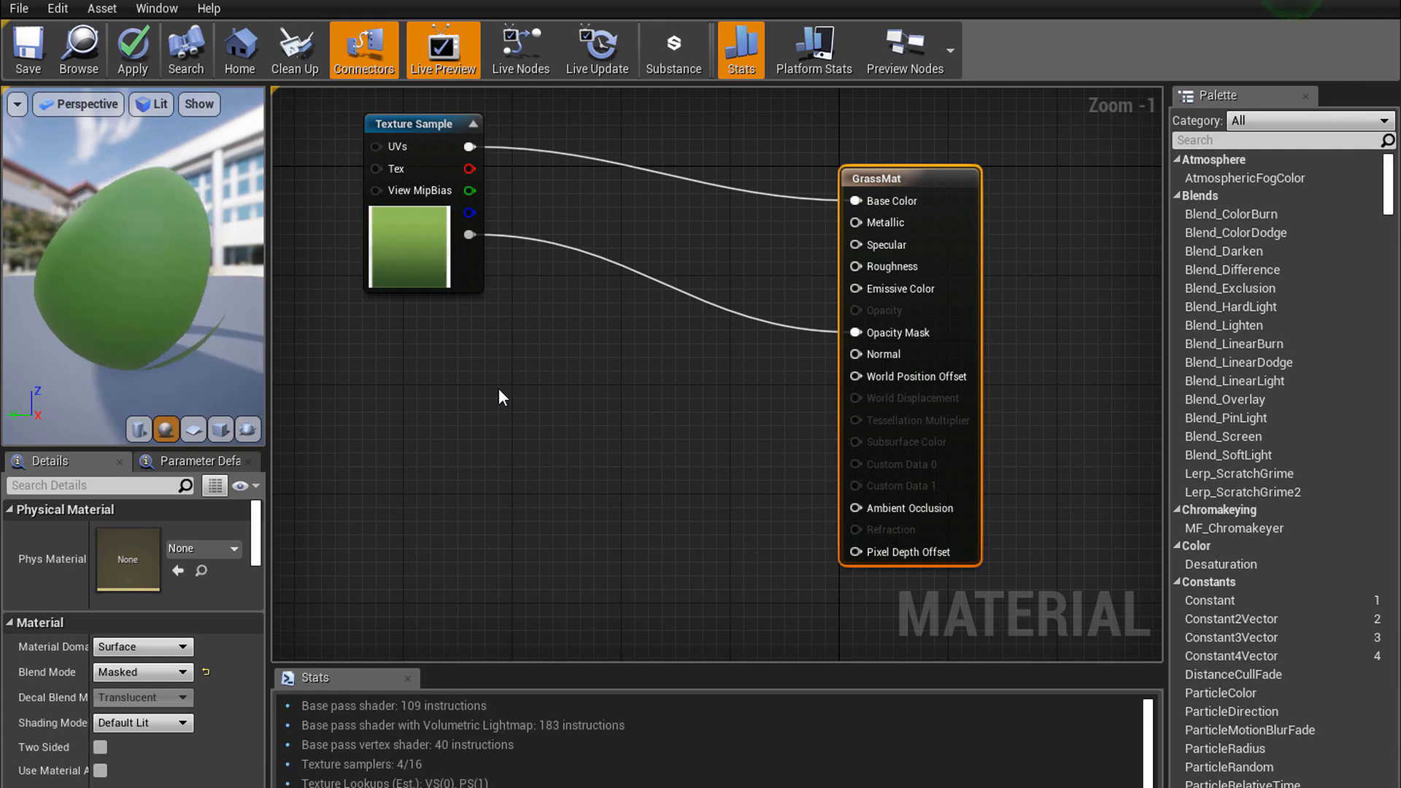
drag(131, 263, 190, 277)
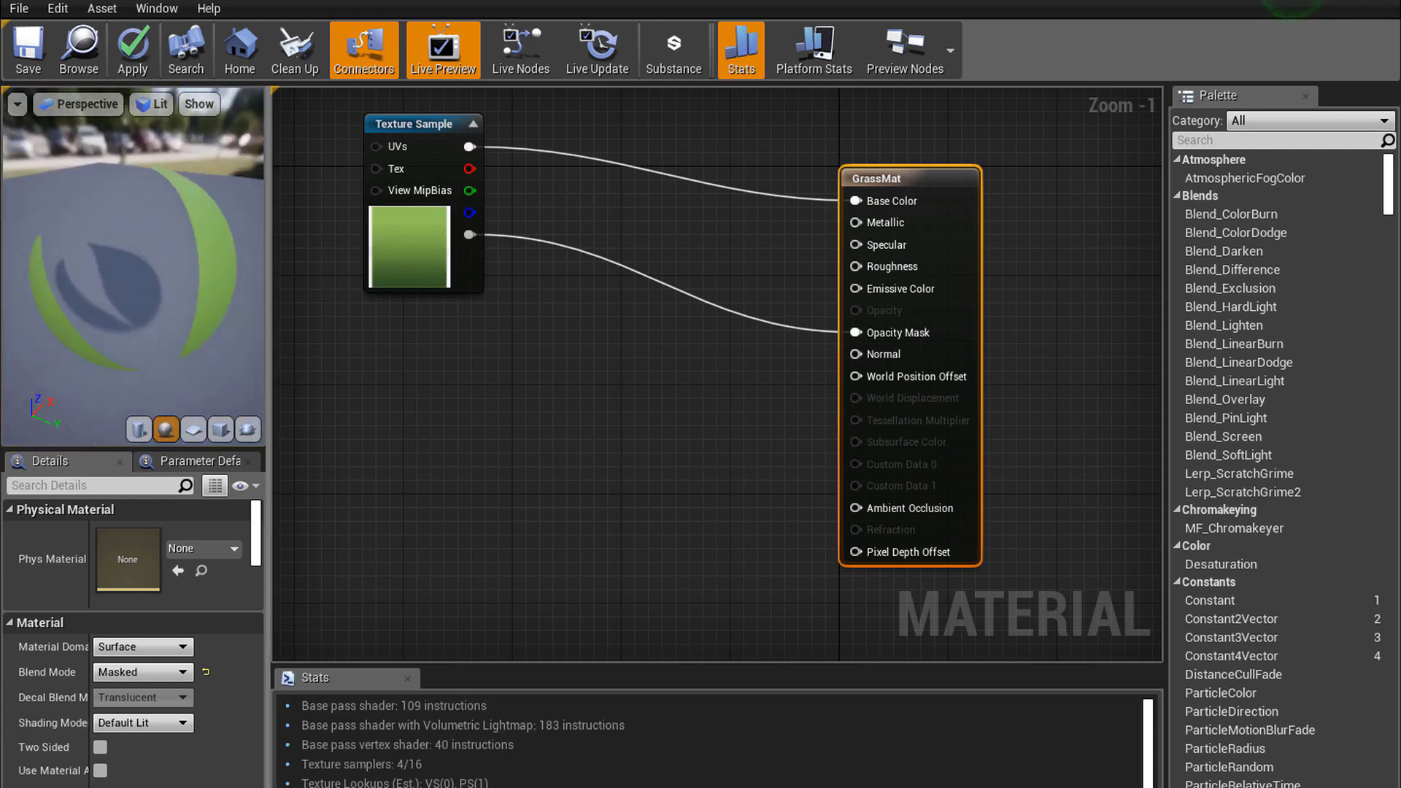
drag(95, 267, 131, 270)
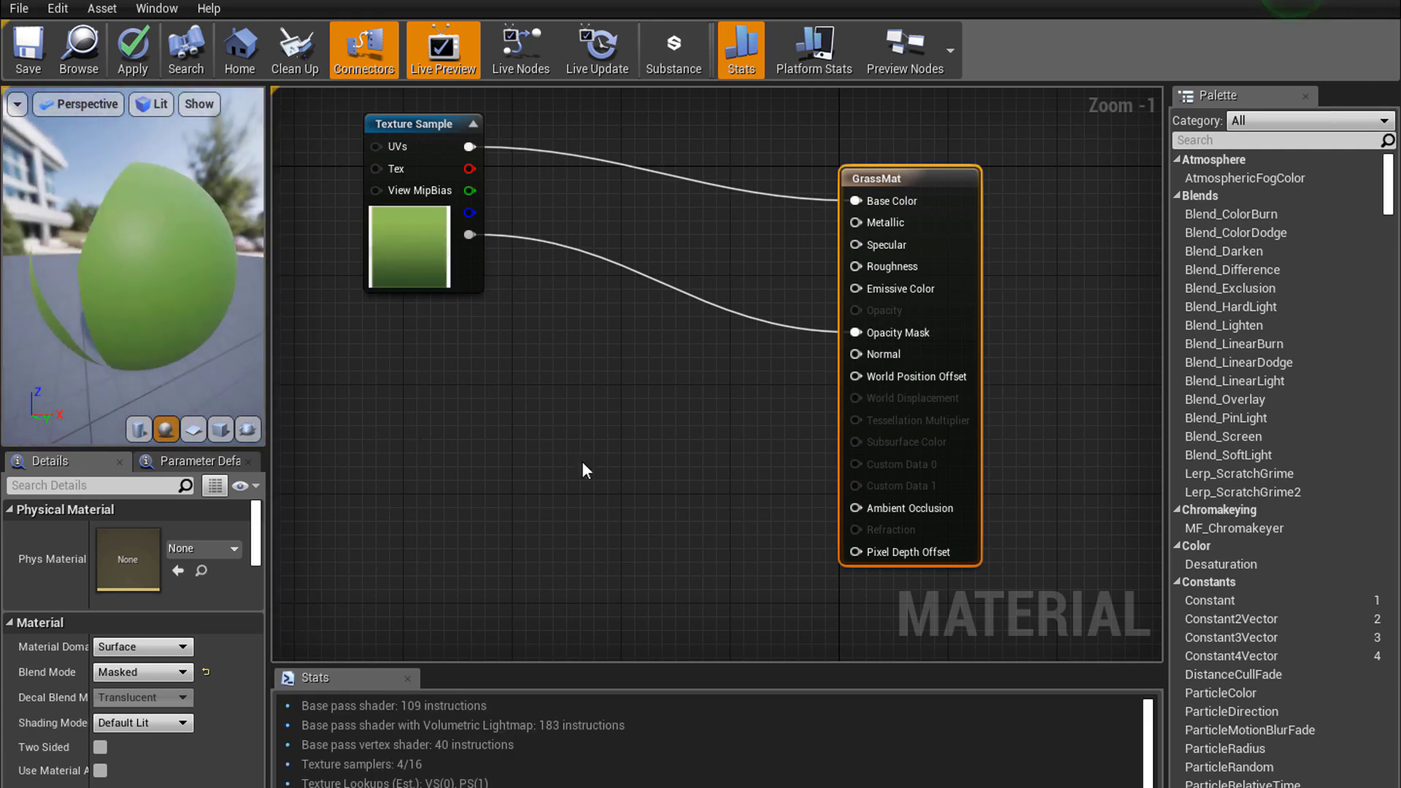
click(396, 390)
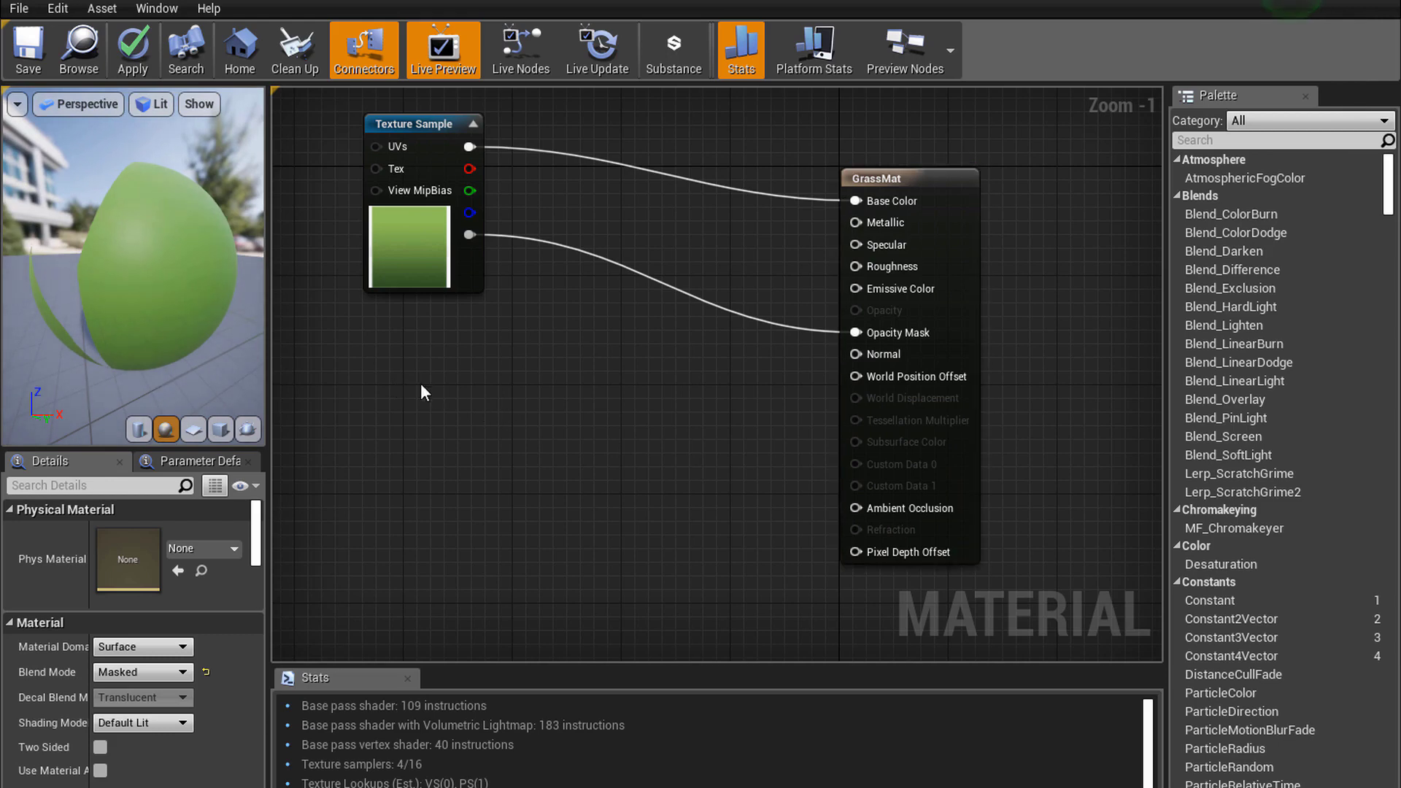
right_drag(420, 383, 518, 522)
Add a SimpleGrassWind node and place a new scalar parameter beside it
right_click(464, 396)
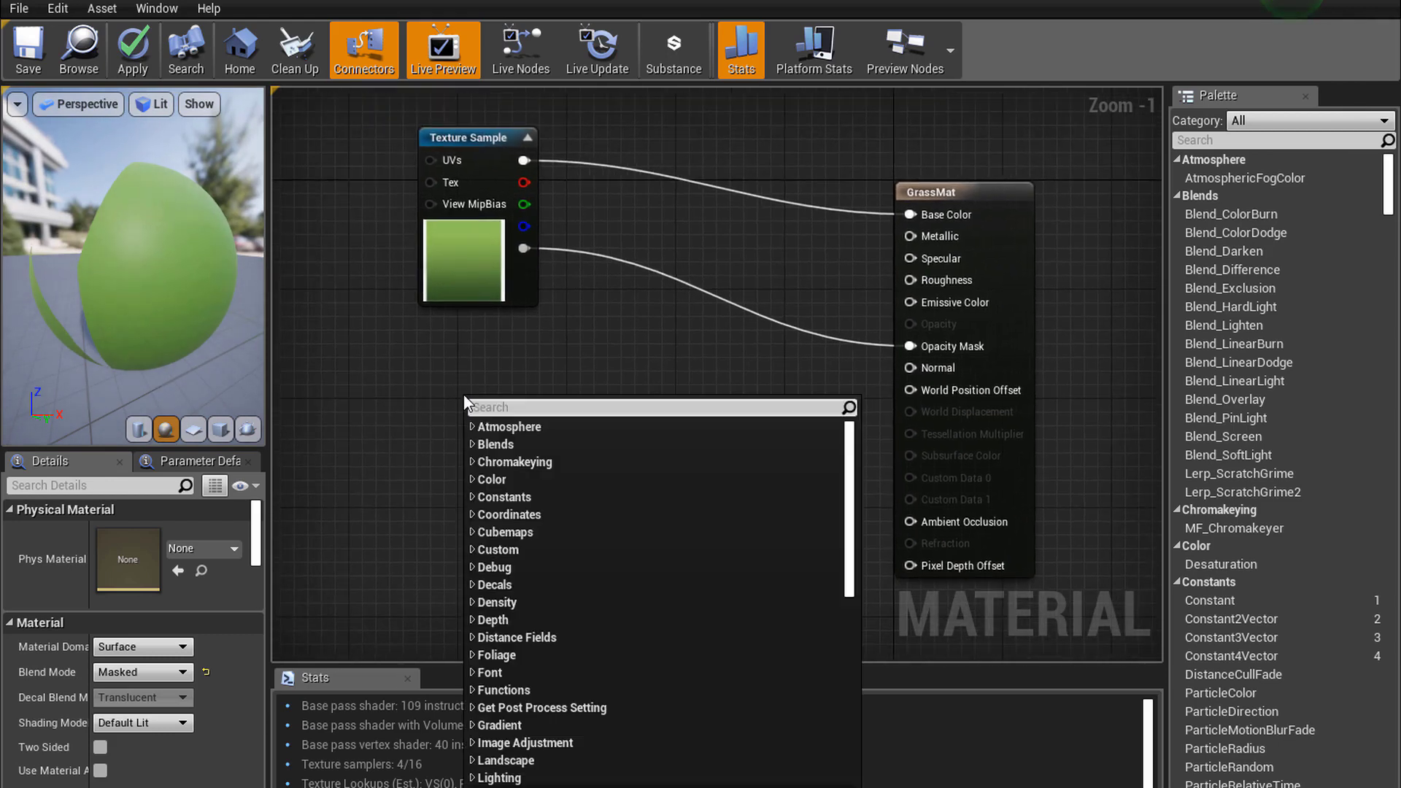
text(w)
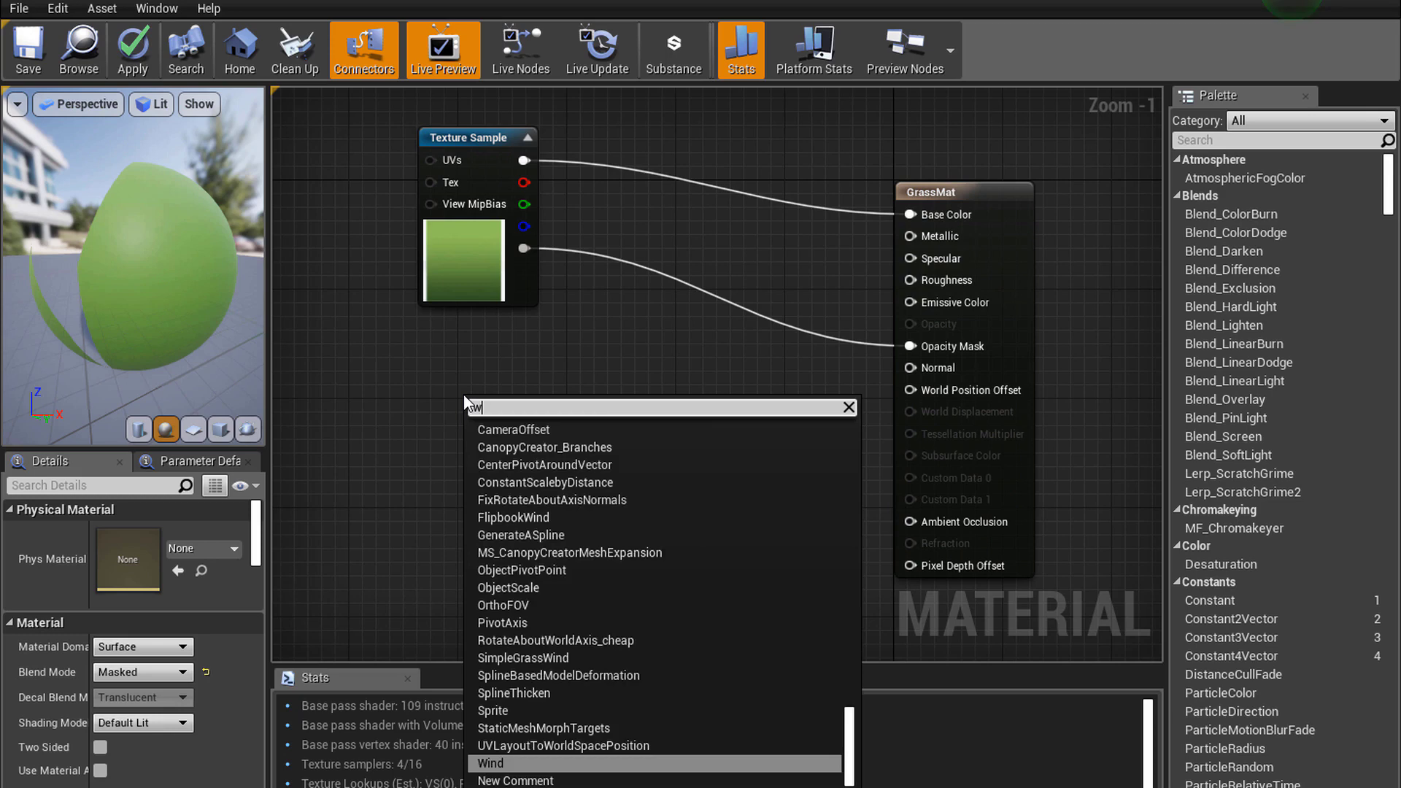
text(ind)
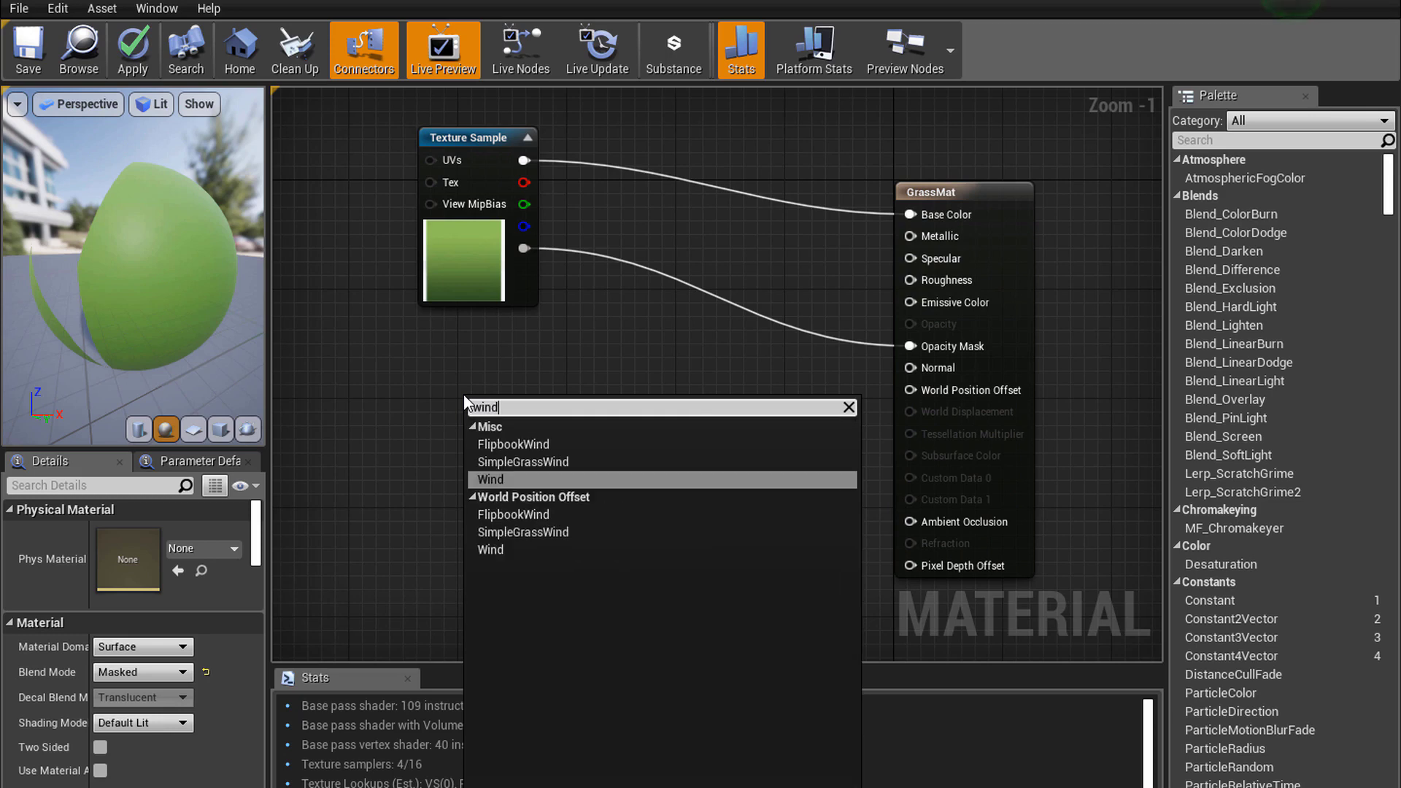
key(Up)
key(Return)
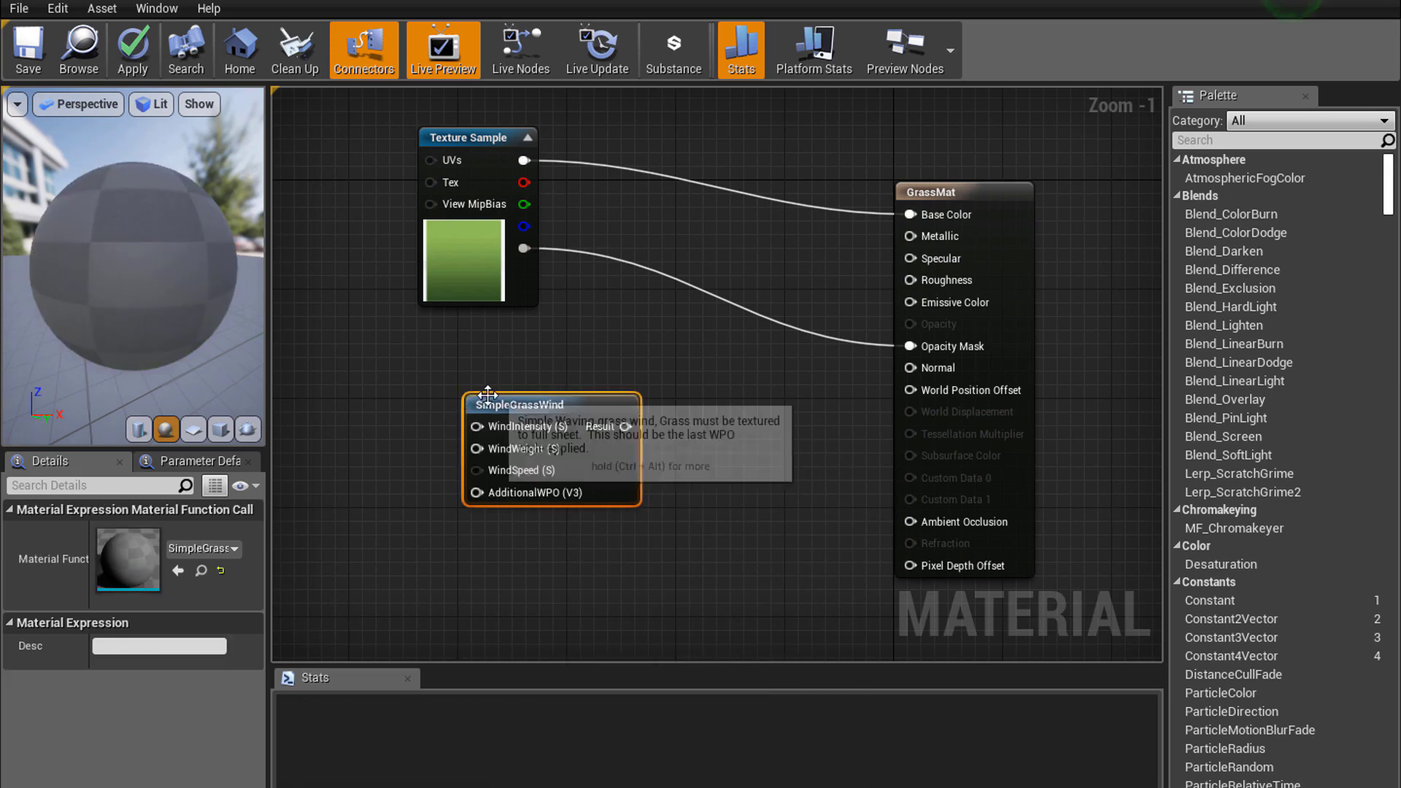
drag(499, 407, 603, 357)
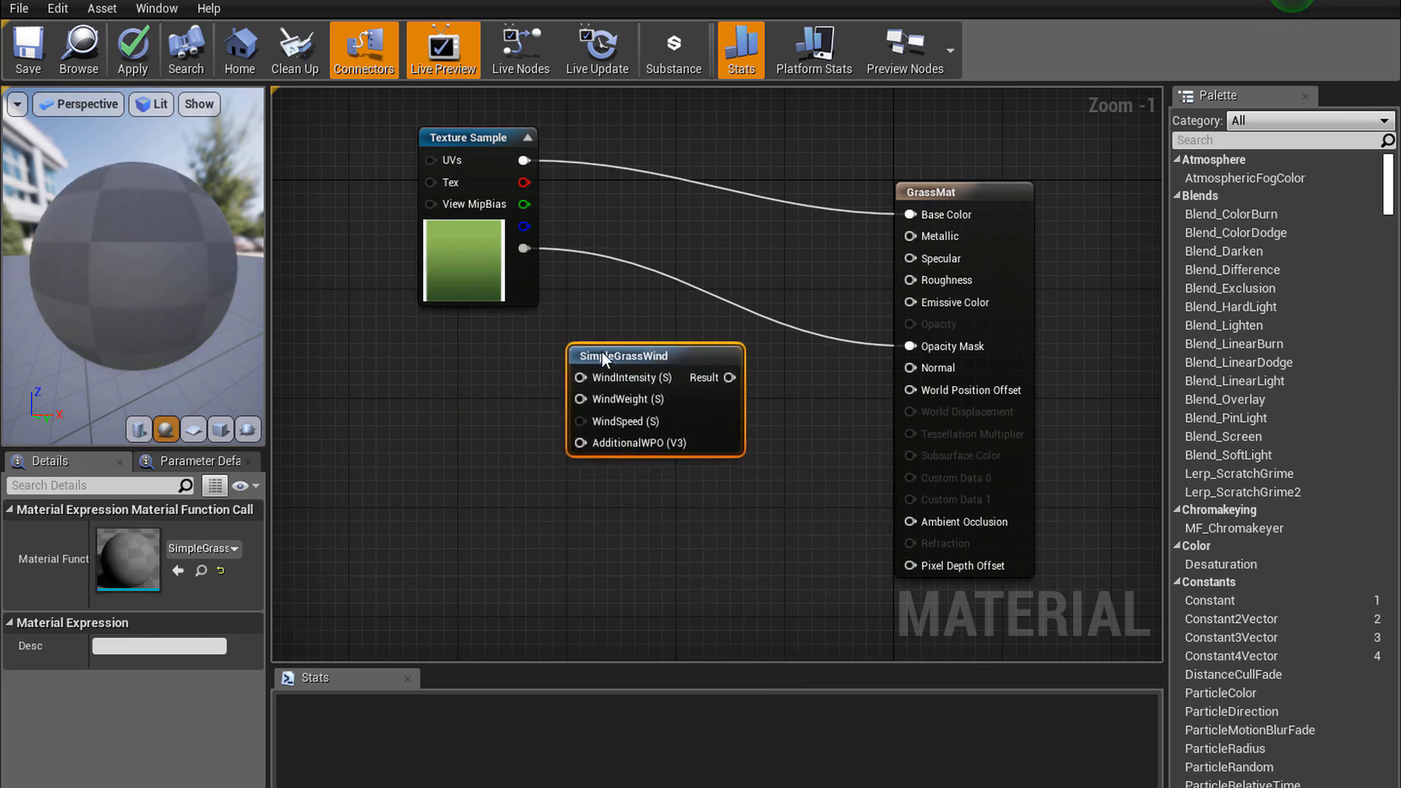
click(372, 368)
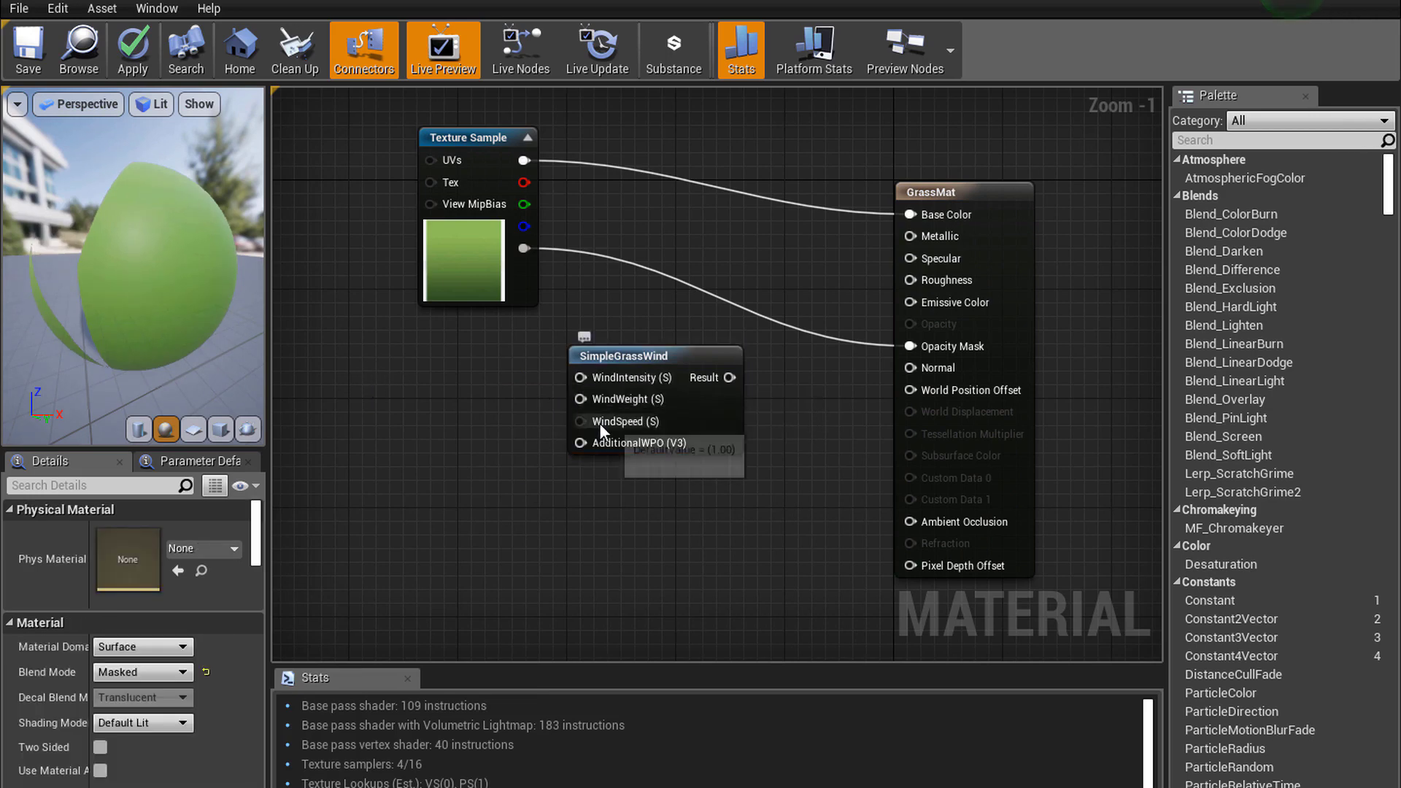
click(383, 346)
text(Inten)
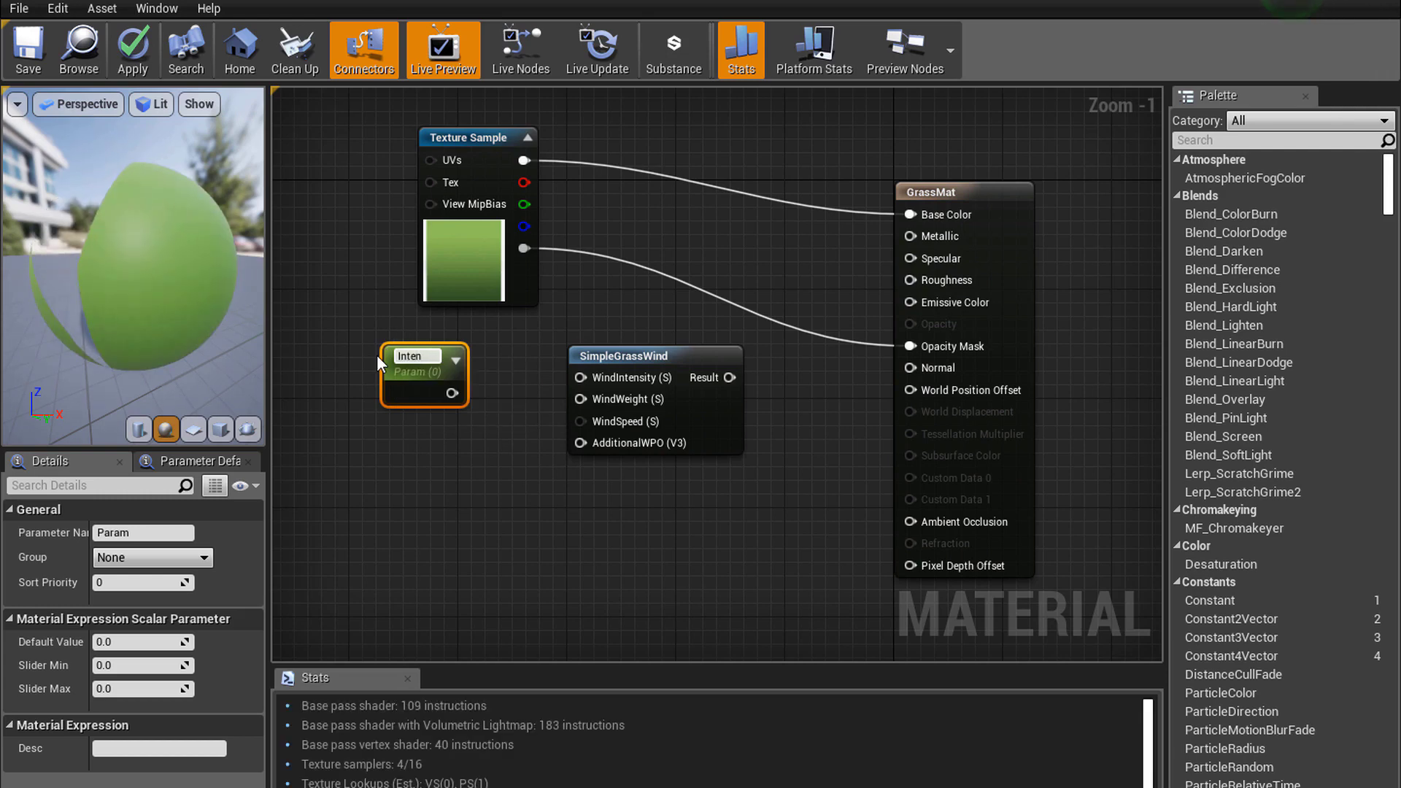
Name the first scalar parameter Intensity
text(sity)
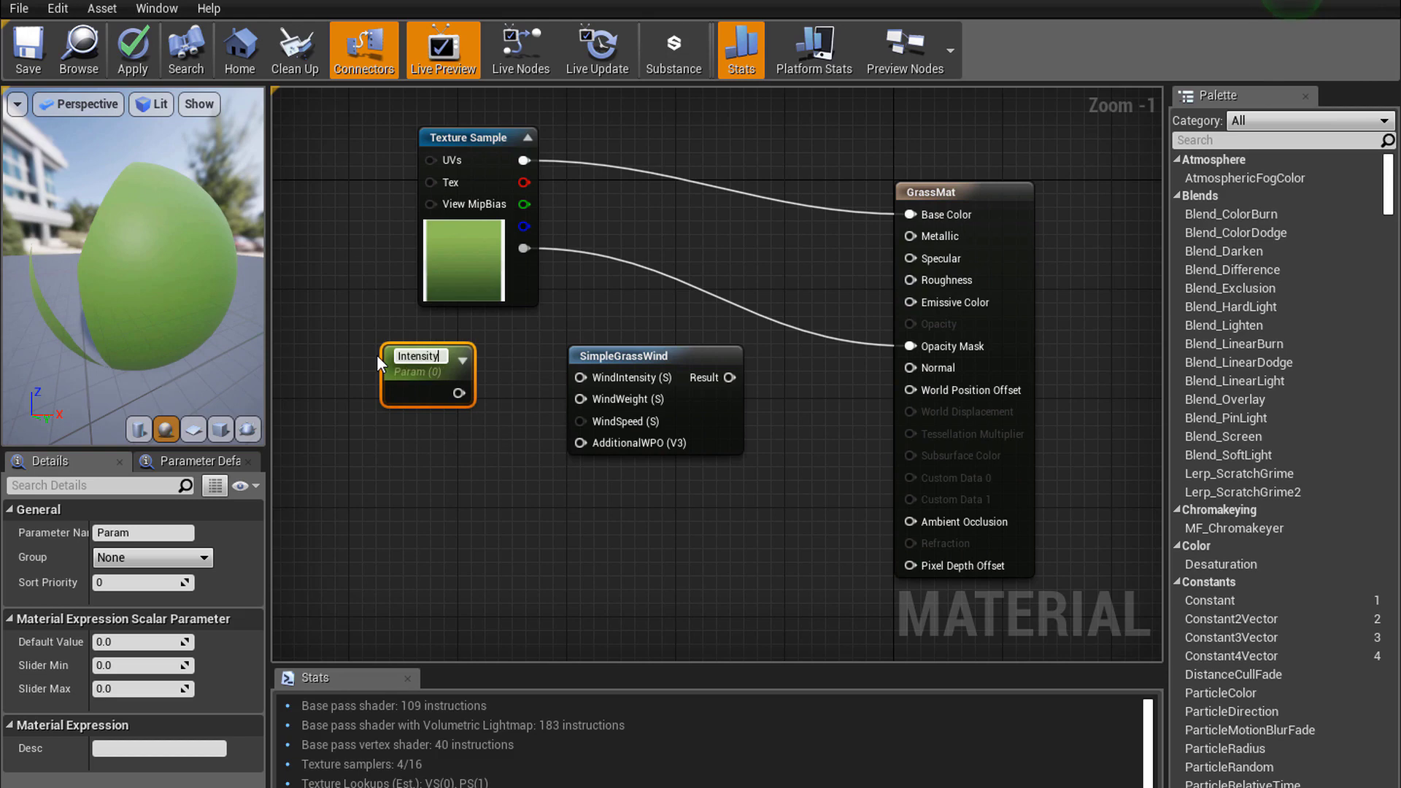
key(Return)
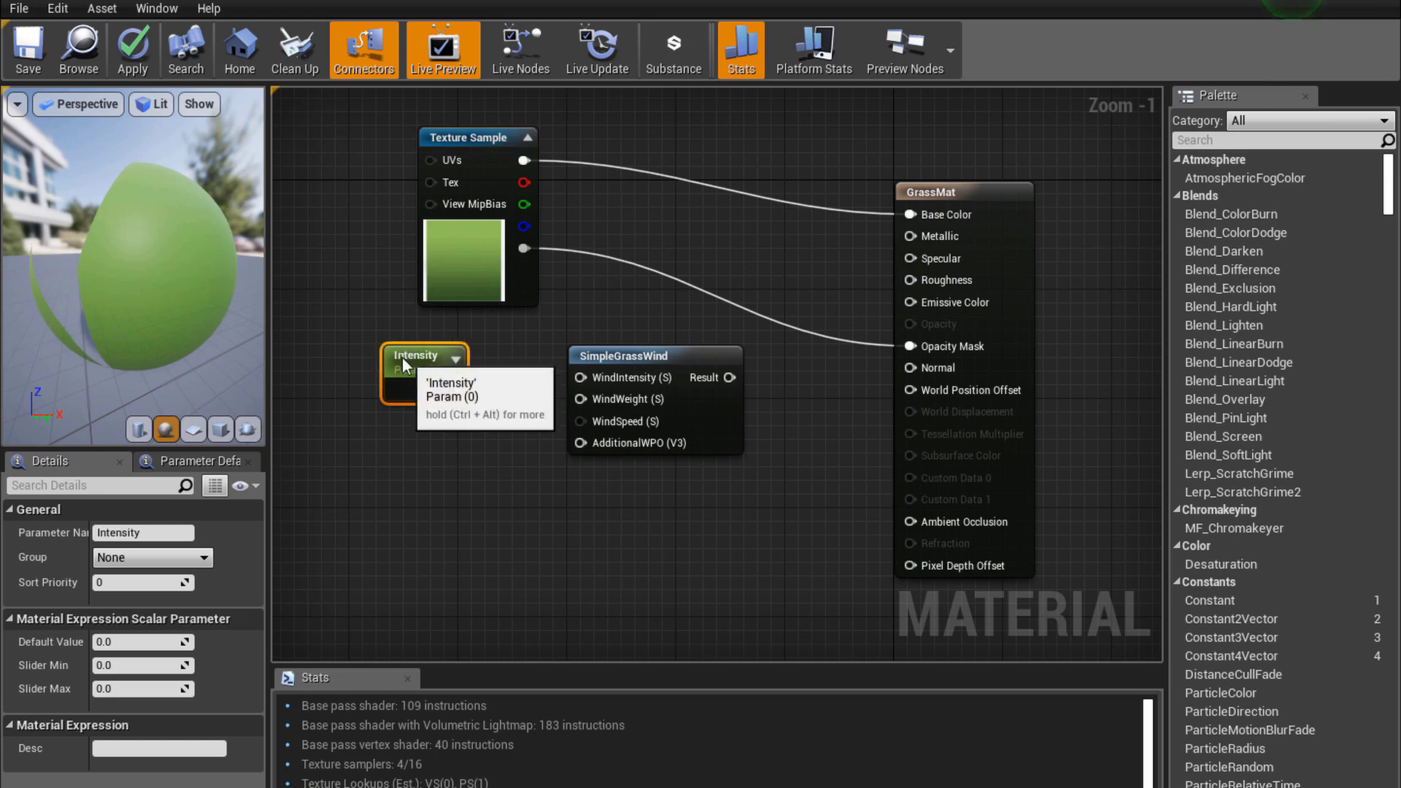
double_click(401, 356)
Add two more scalar parameters below and name them Speed and Weight
click(391, 423)
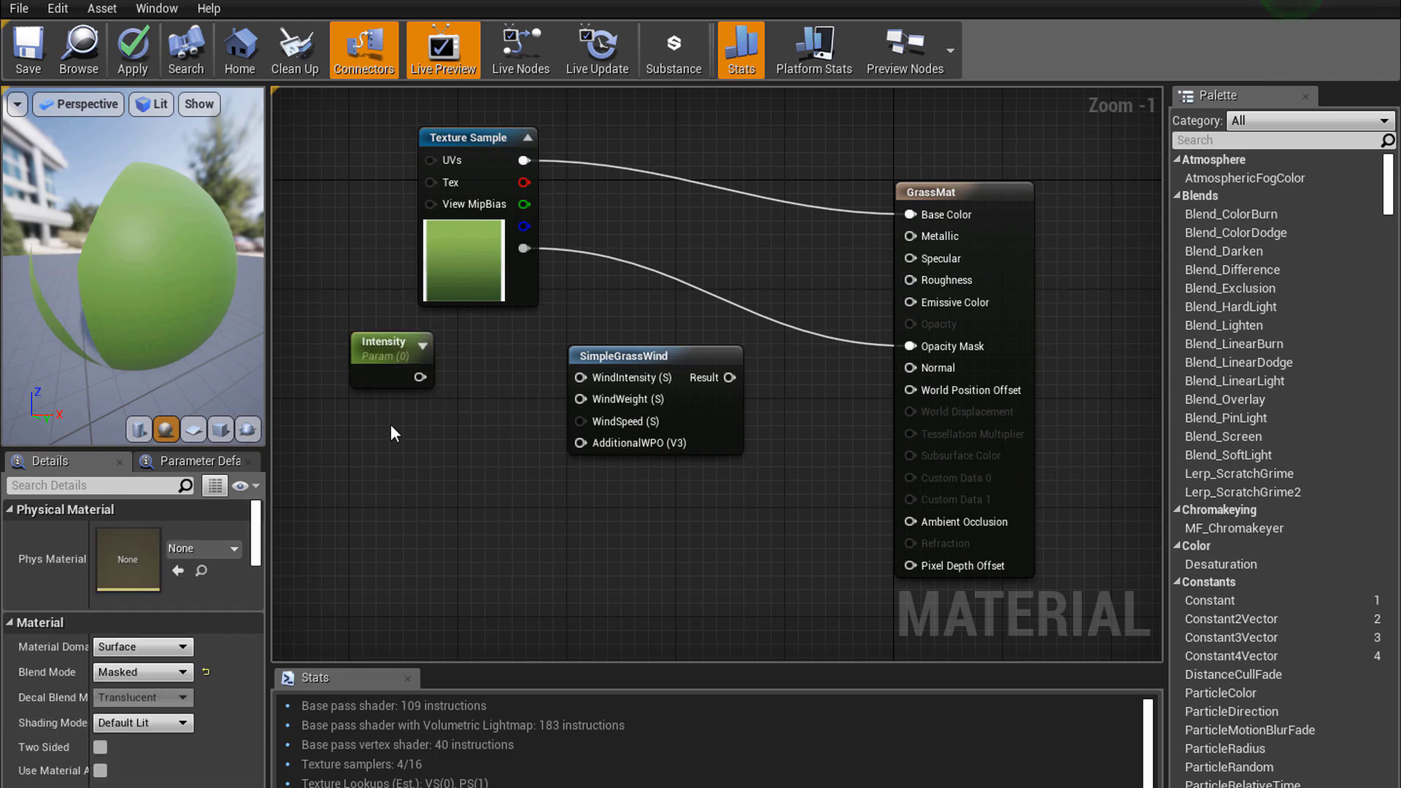
click(391, 423)
text(s)
click(429, 521)
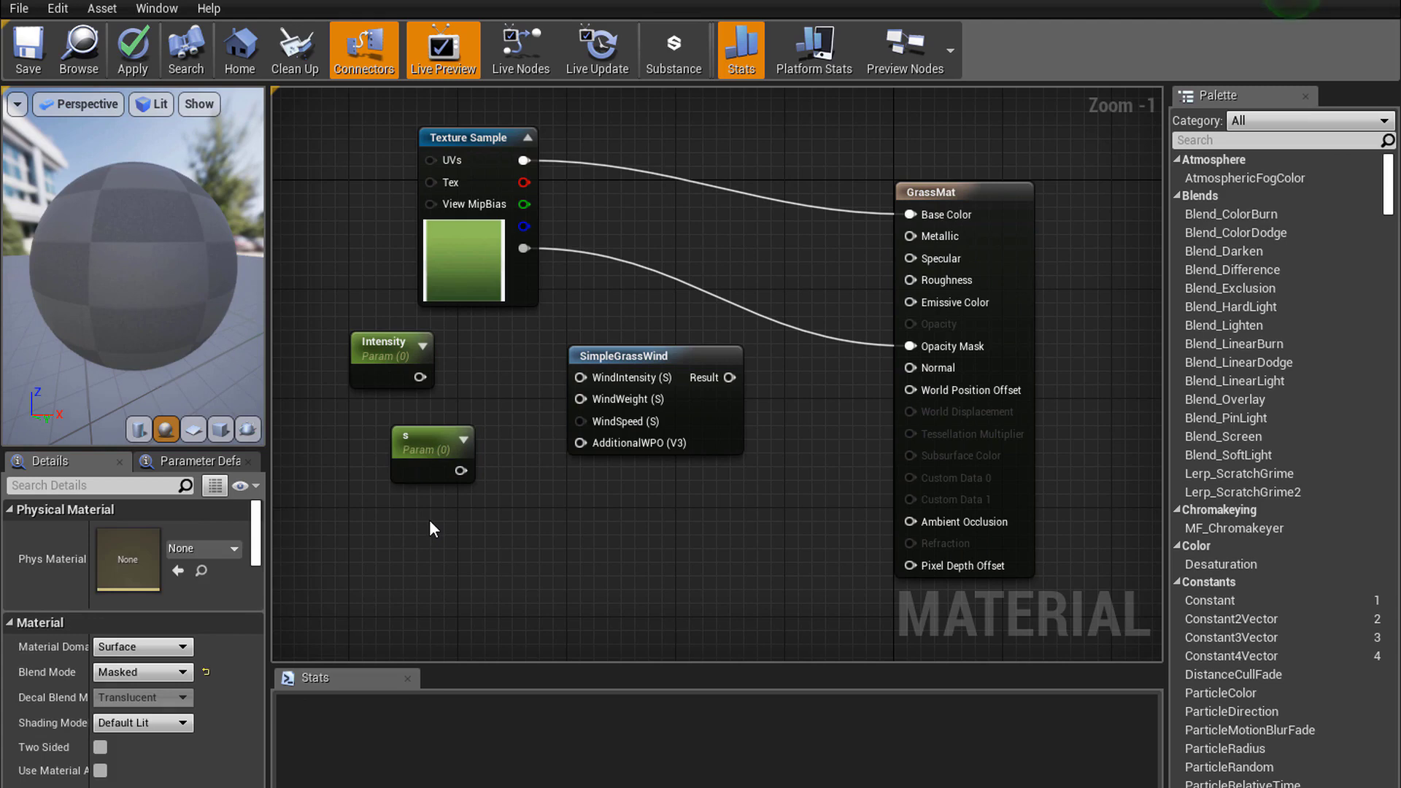
click(430, 521)
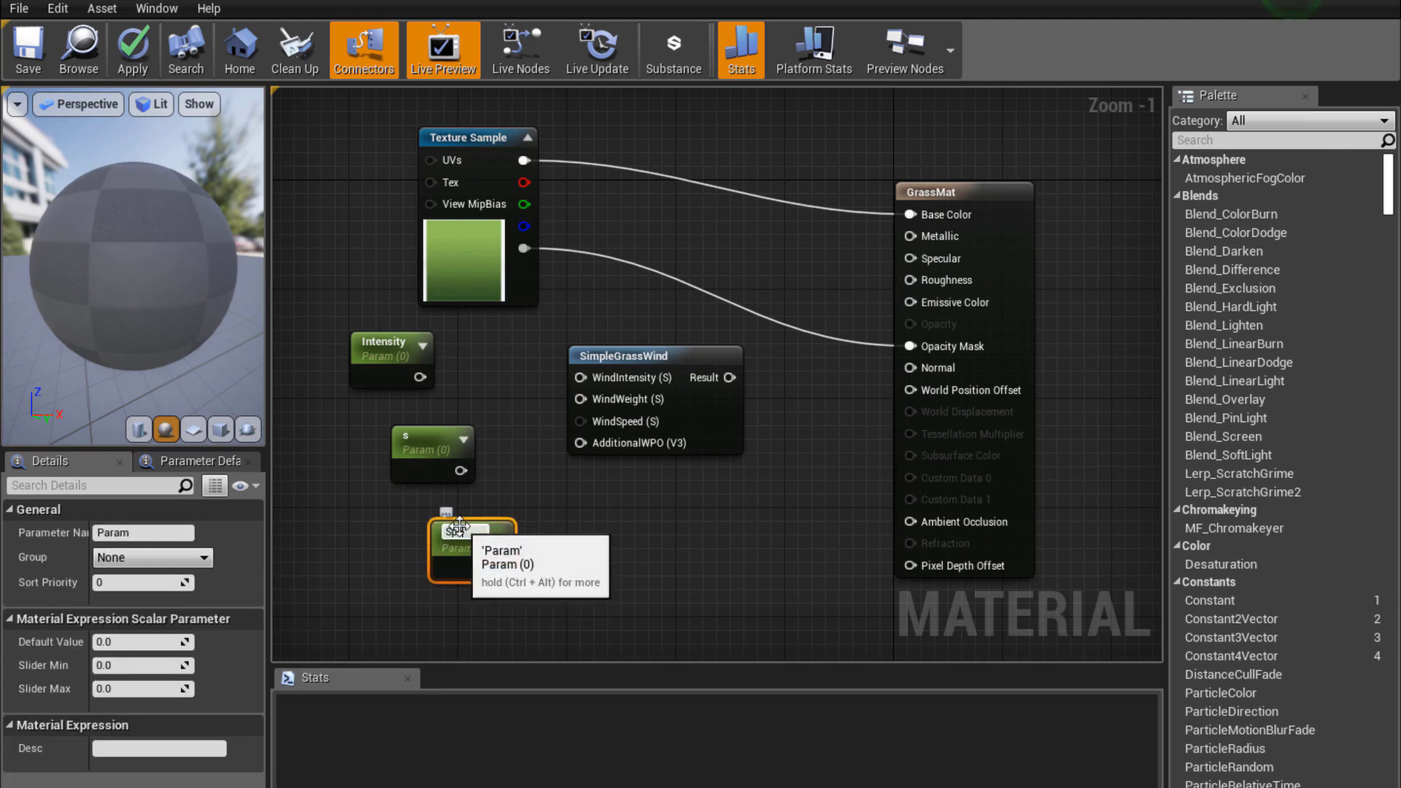
key(Return)
click(406, 435)
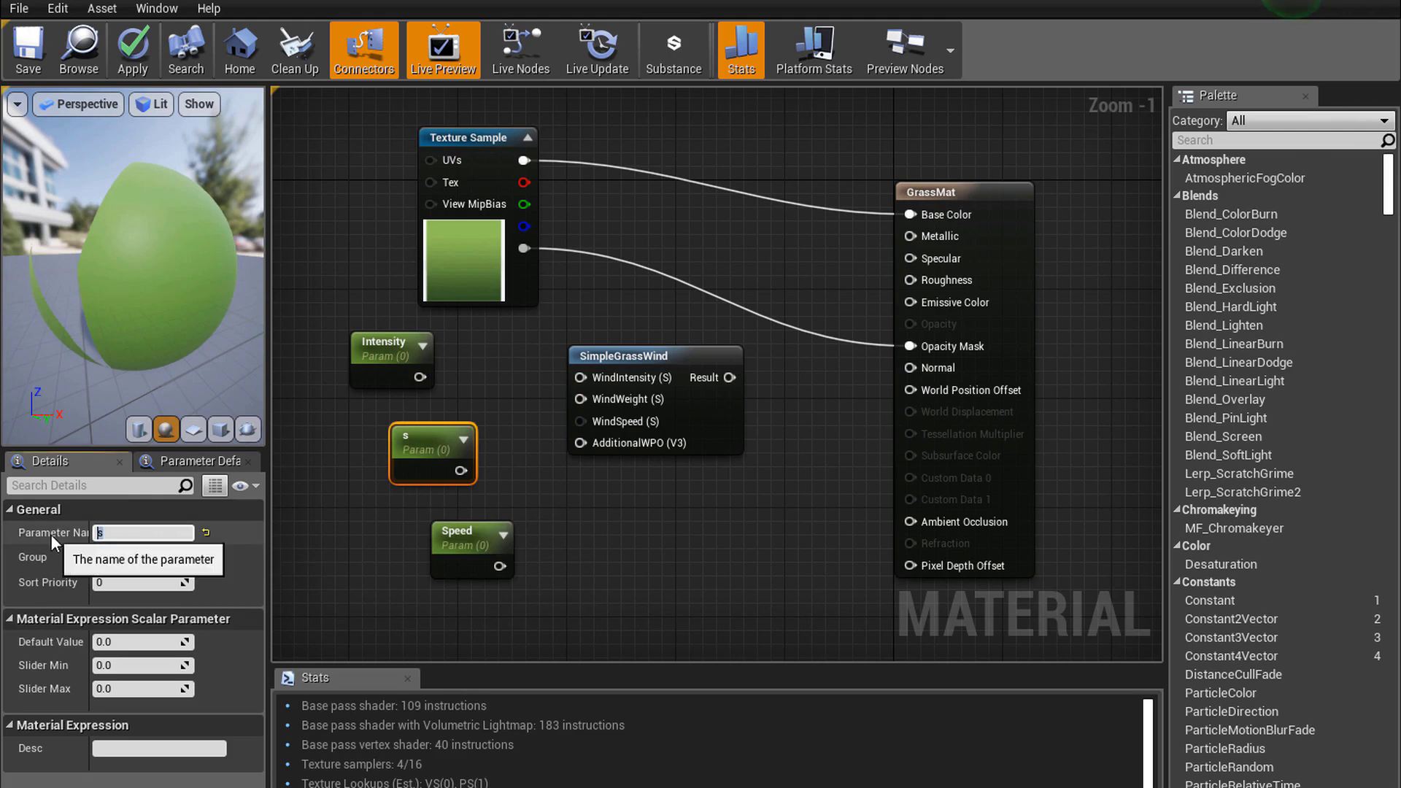
text(Wei)
text(ght)
key(Return)
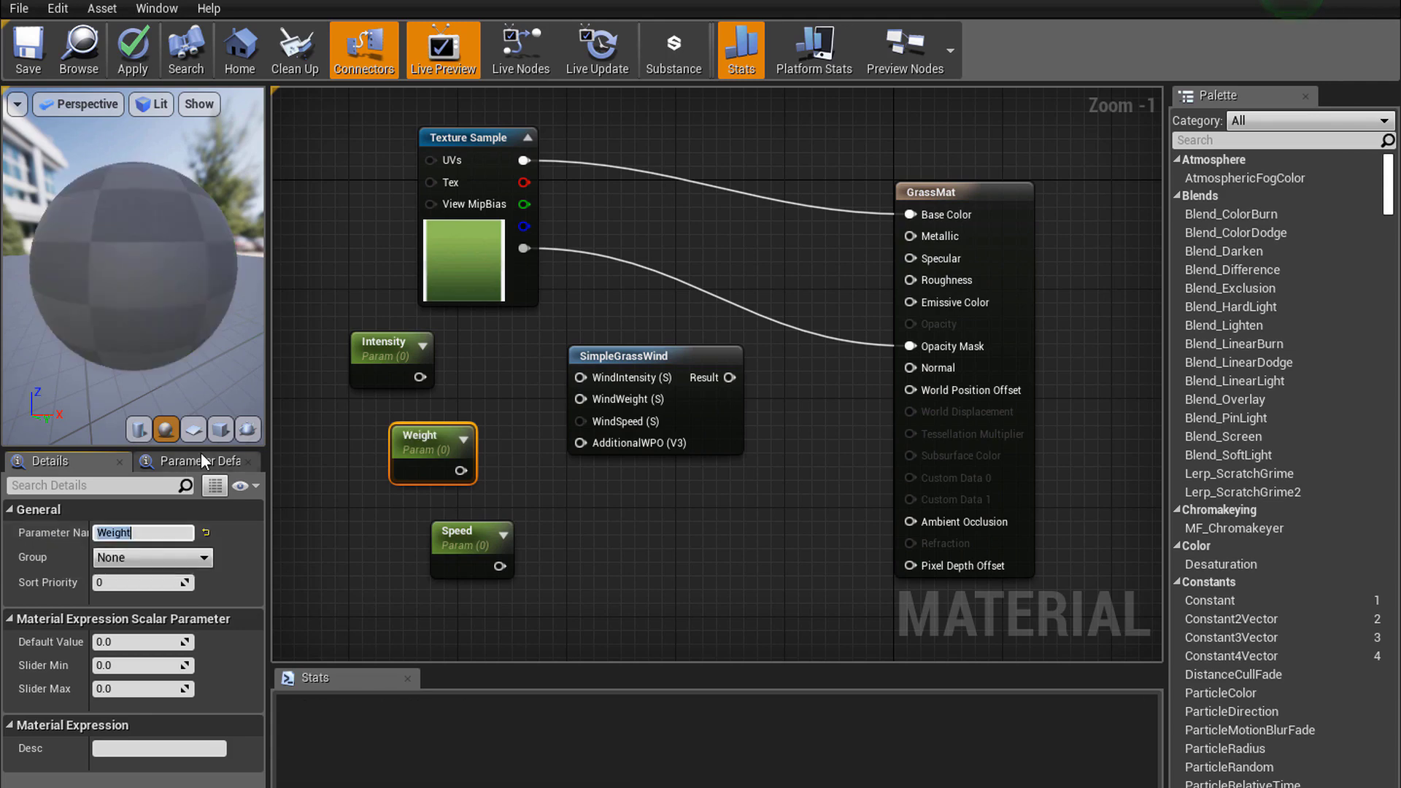
Set default values: Intensity 0.5, Weight 0.7, Speed 0.5
click(358, 368)
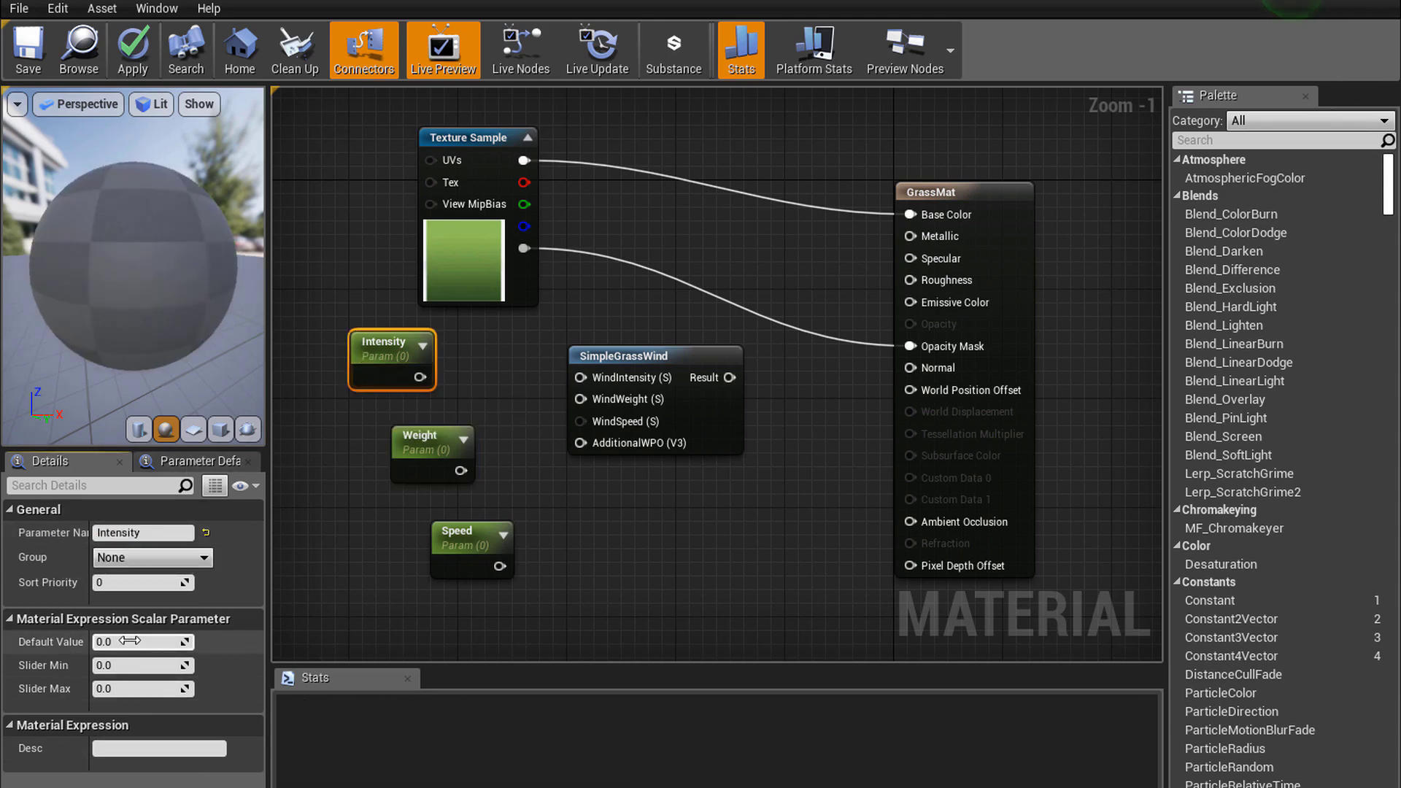
text(.5)
key(Return)
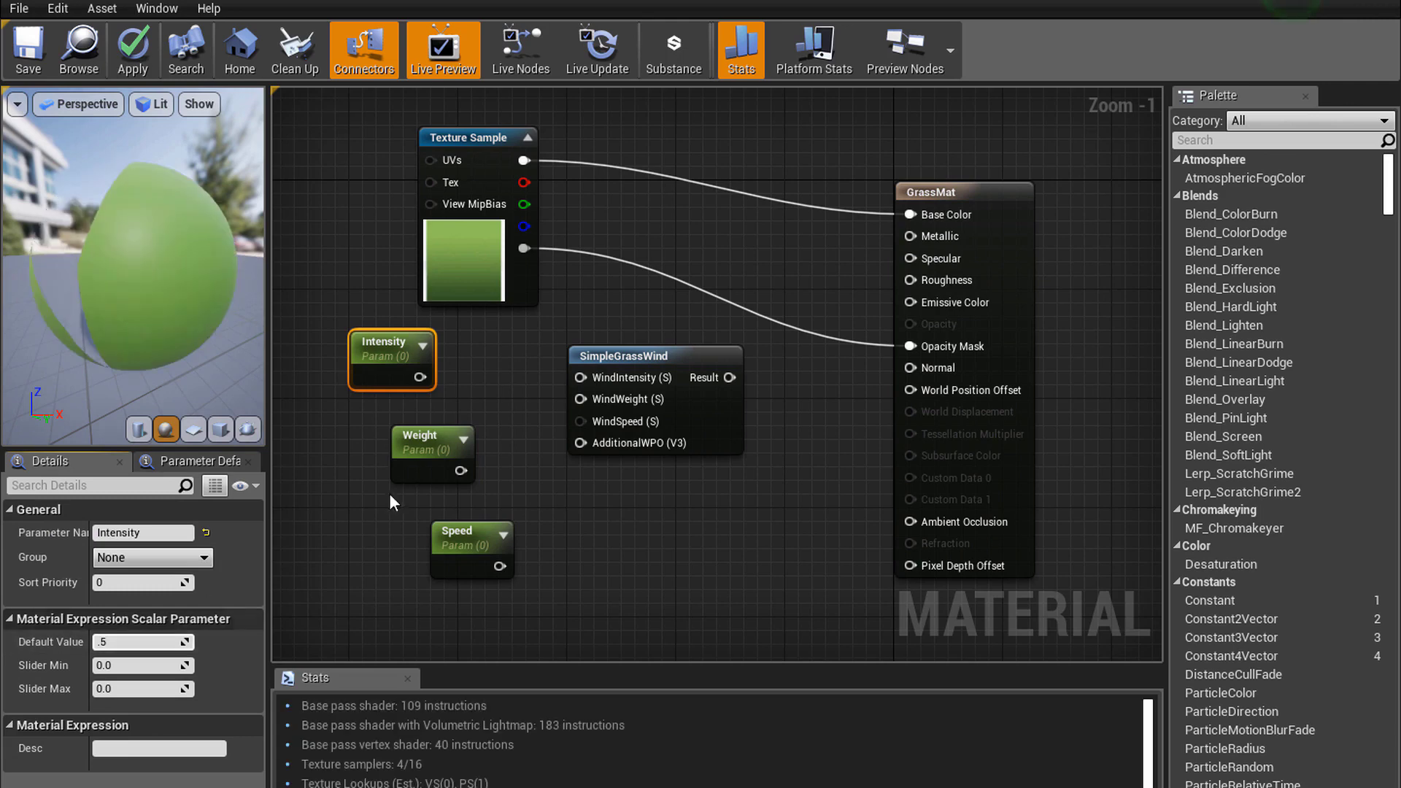
click(408, 460)
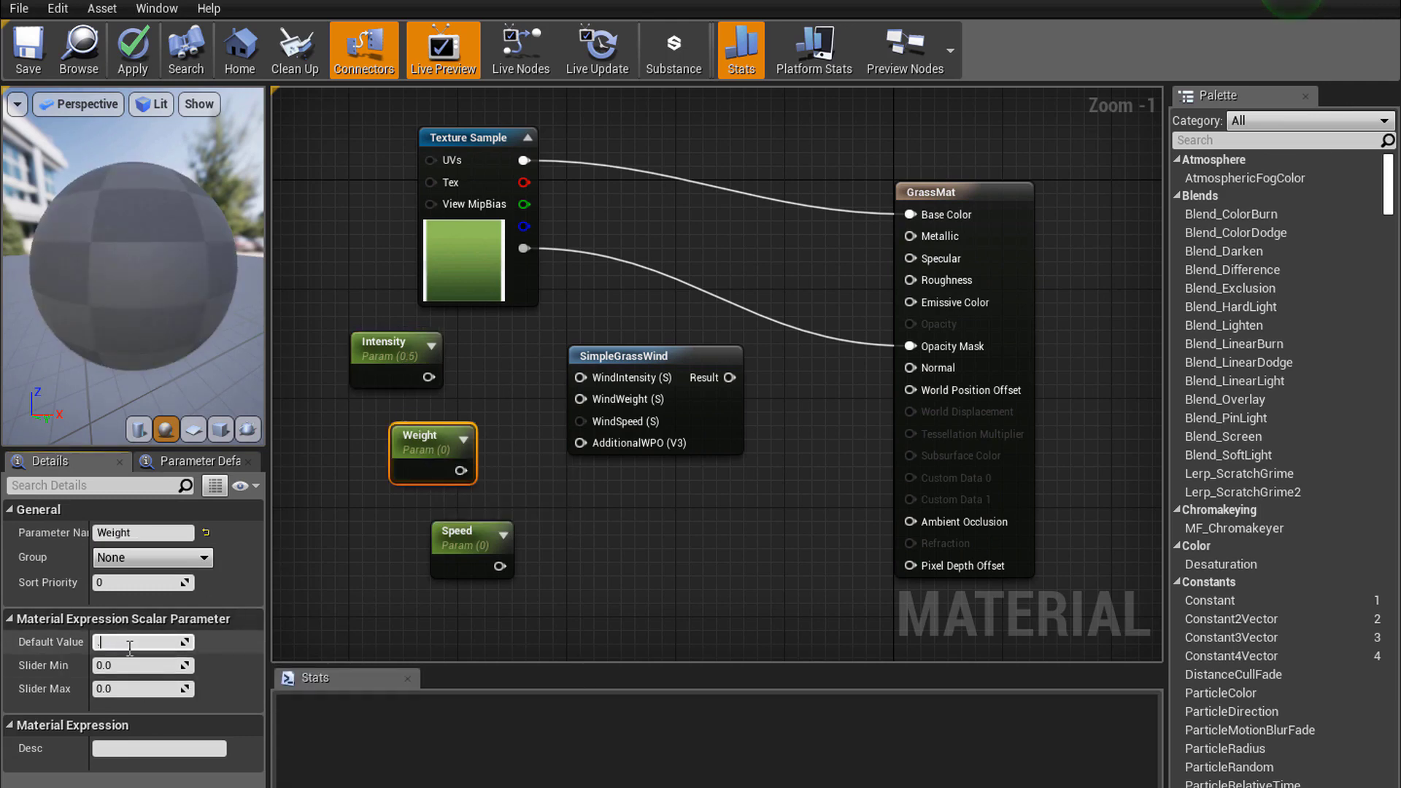
text(.7)
key(Return)
click(455, 537)
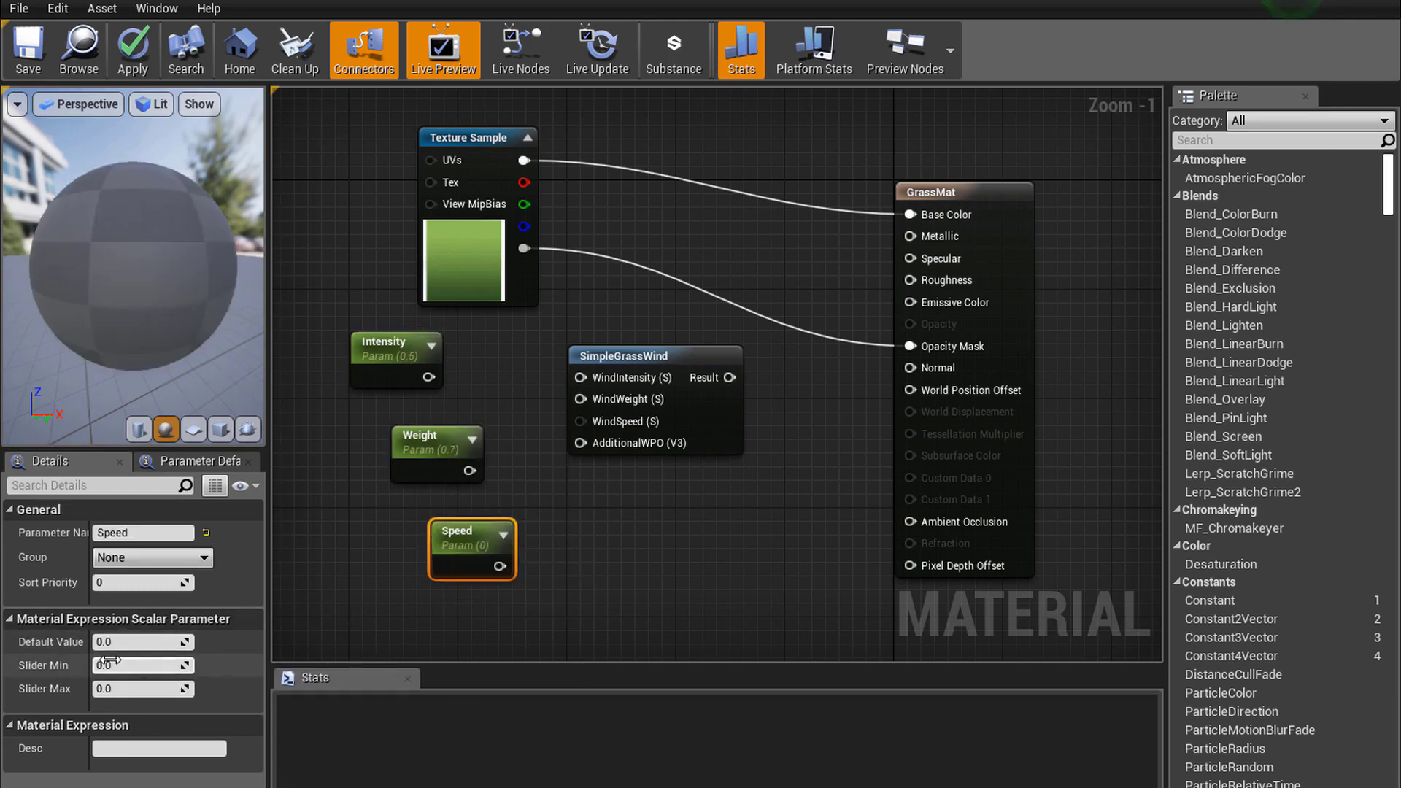
click(128, 642)
text(5)
key(Return)
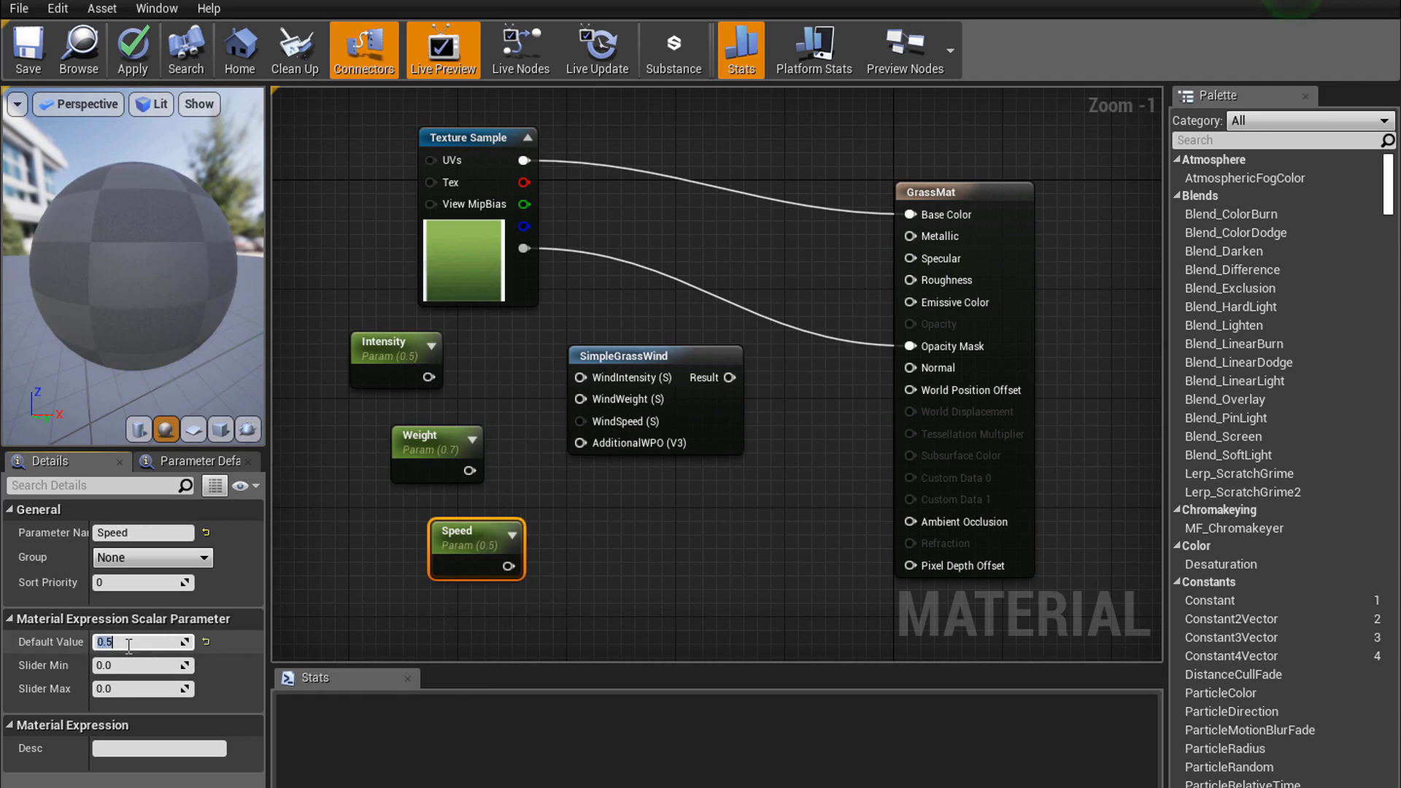
Connect Intensity, Weight and Speed to SimpleGrassWind's WindIntensity, WindWeight and WindSpeed inputs
click(353, 505)
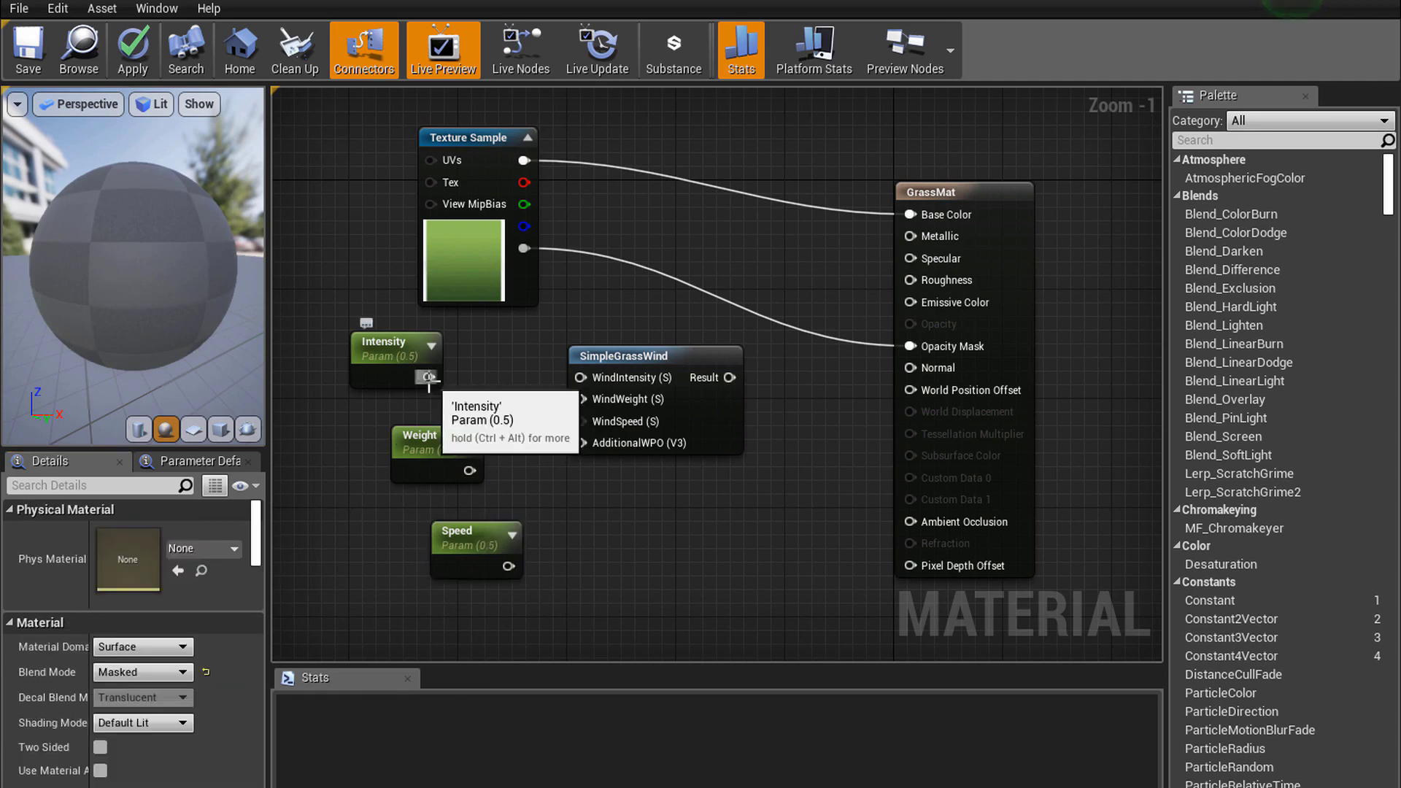
drag(429, 377, 594, 378)
drag(470, 470, 581, 399)
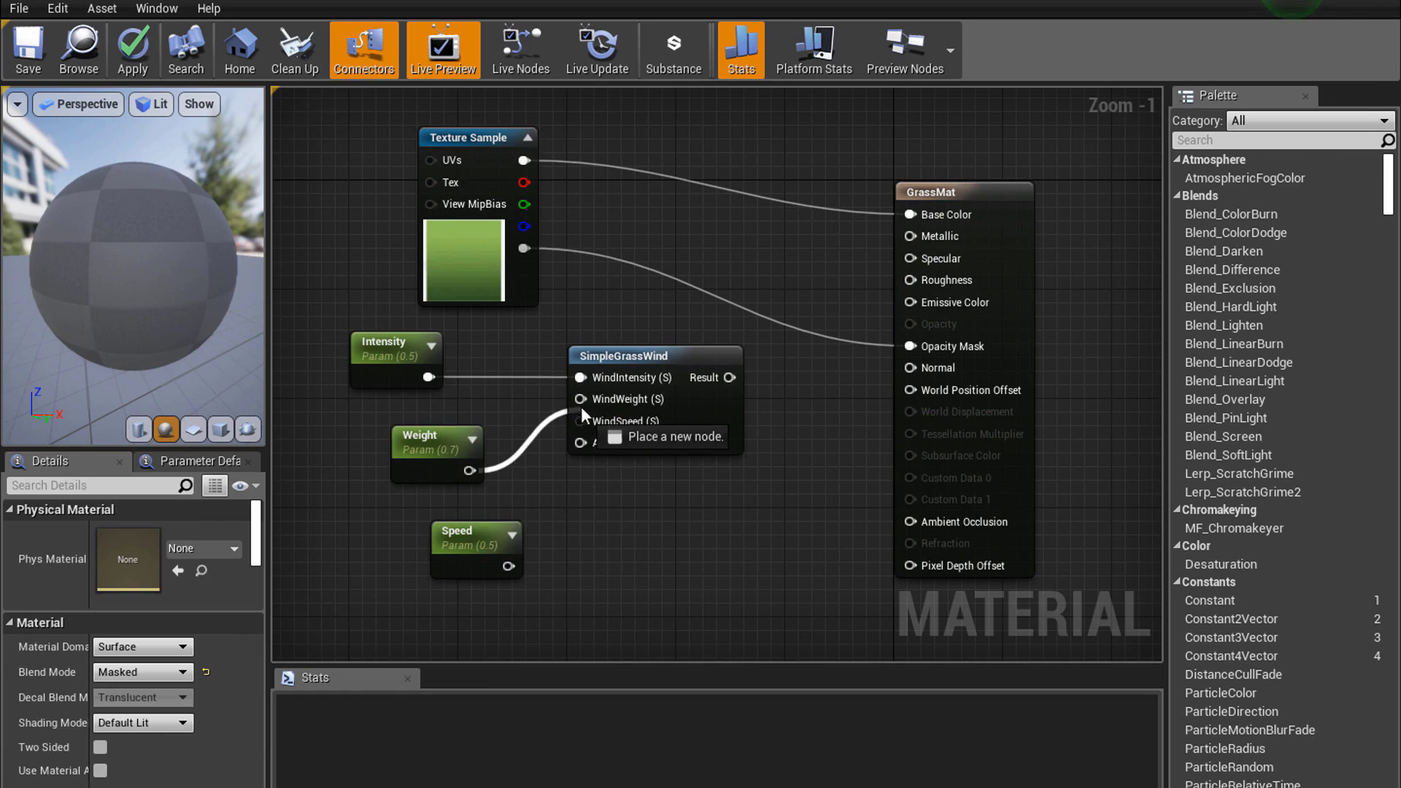
drag(509, 566, 584, 421)
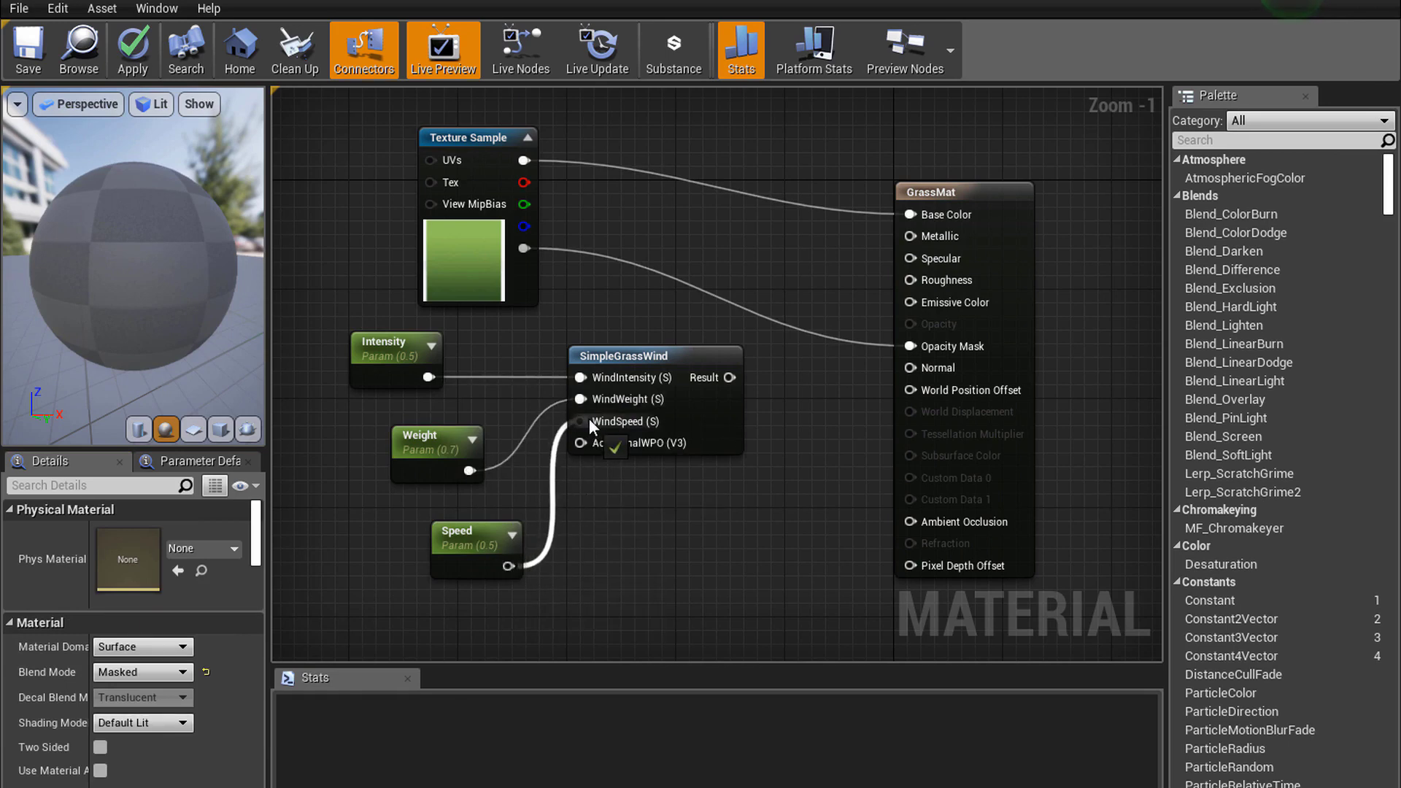
Arrange the three parameters and SimpleGrassWind into a tidy group
drag(411, 435, 371, 415)
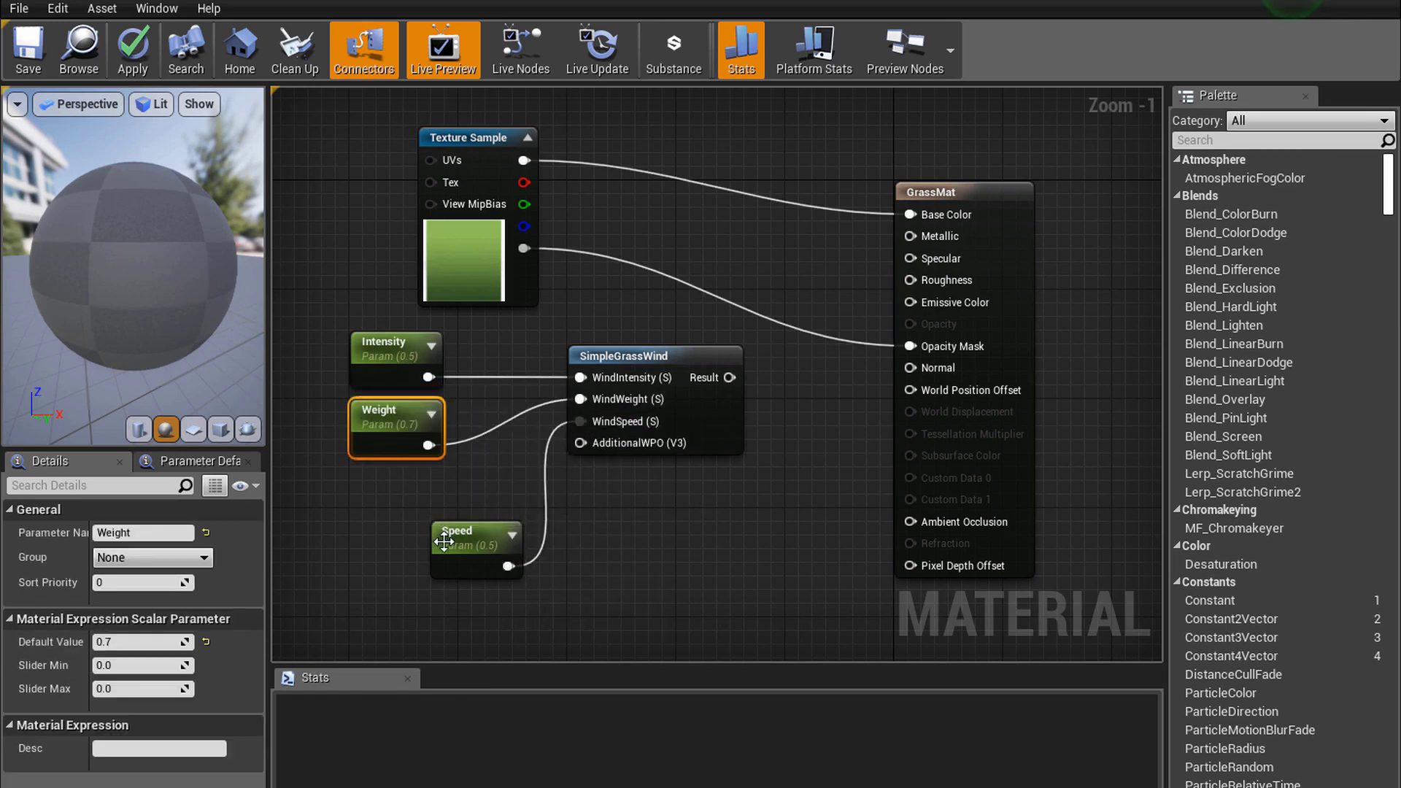
mouse_move(447, 546)
mouse_down()
mouse_move(343, 487)
mouse_move(364, 493)
mouse_up()
drag(325, 337, 447, 509)
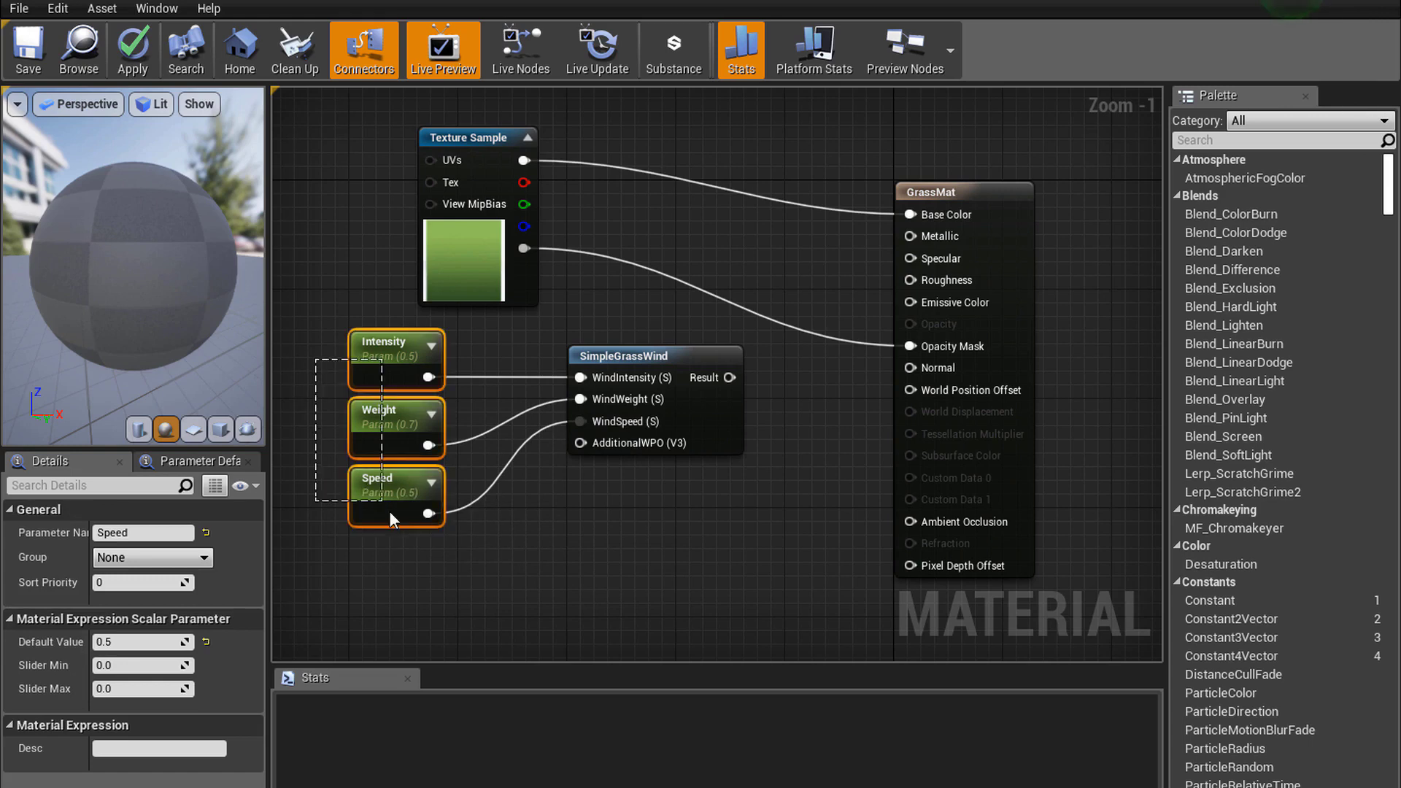
drag(388, 366, 343, 333)
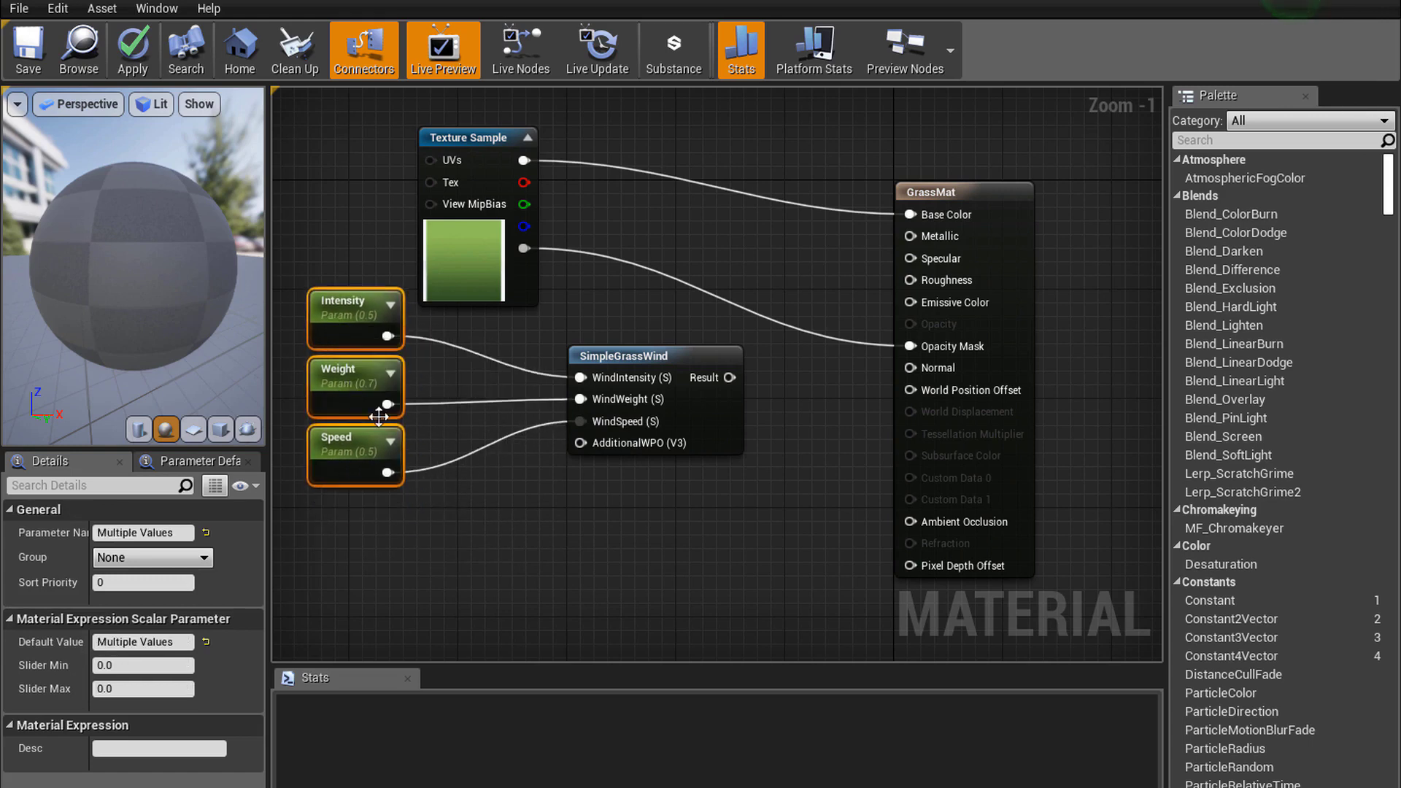
mouse_move(550, 528)
right_down()
mouse_move(497, 518)
mouse_move(617, 515)
right_up()
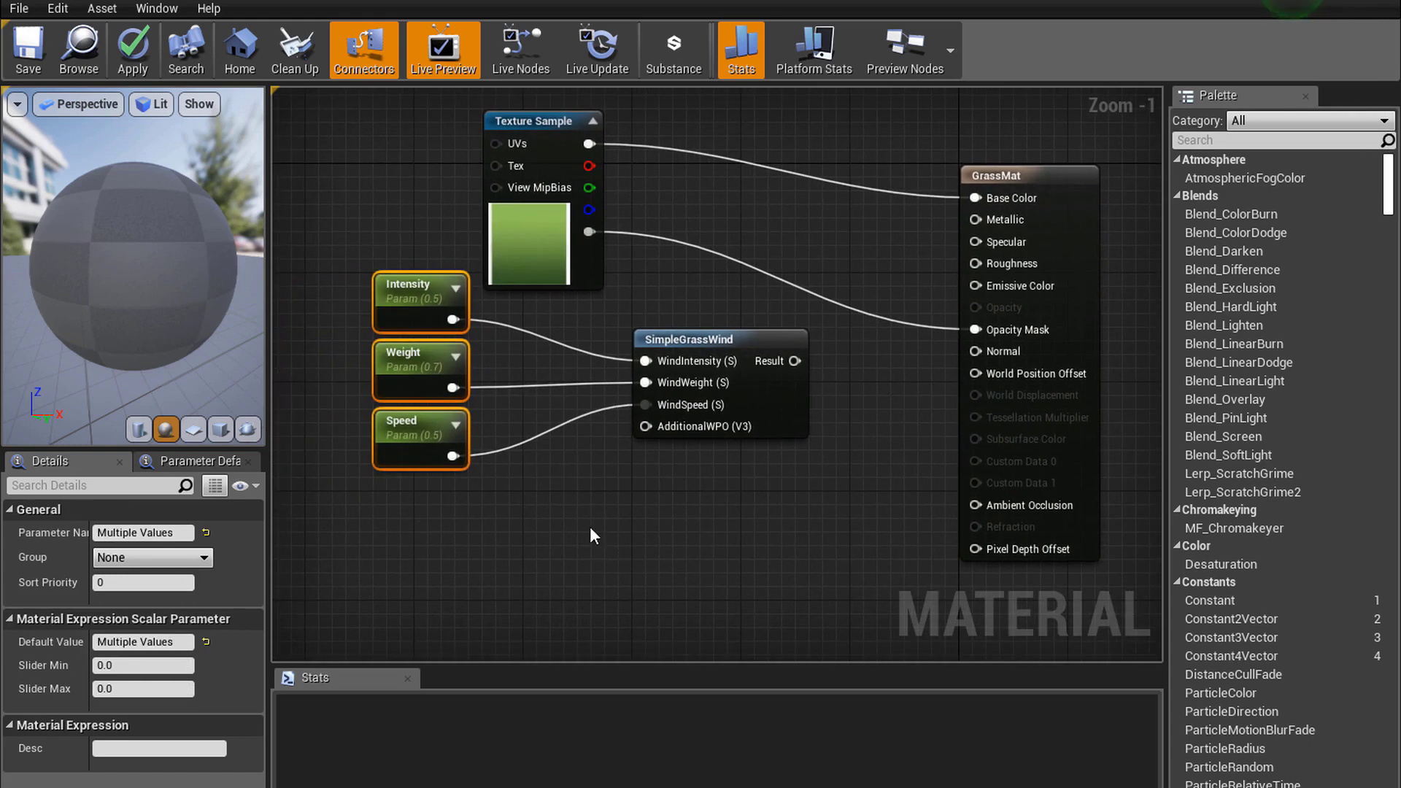
drag(676, 340, 618, 352)
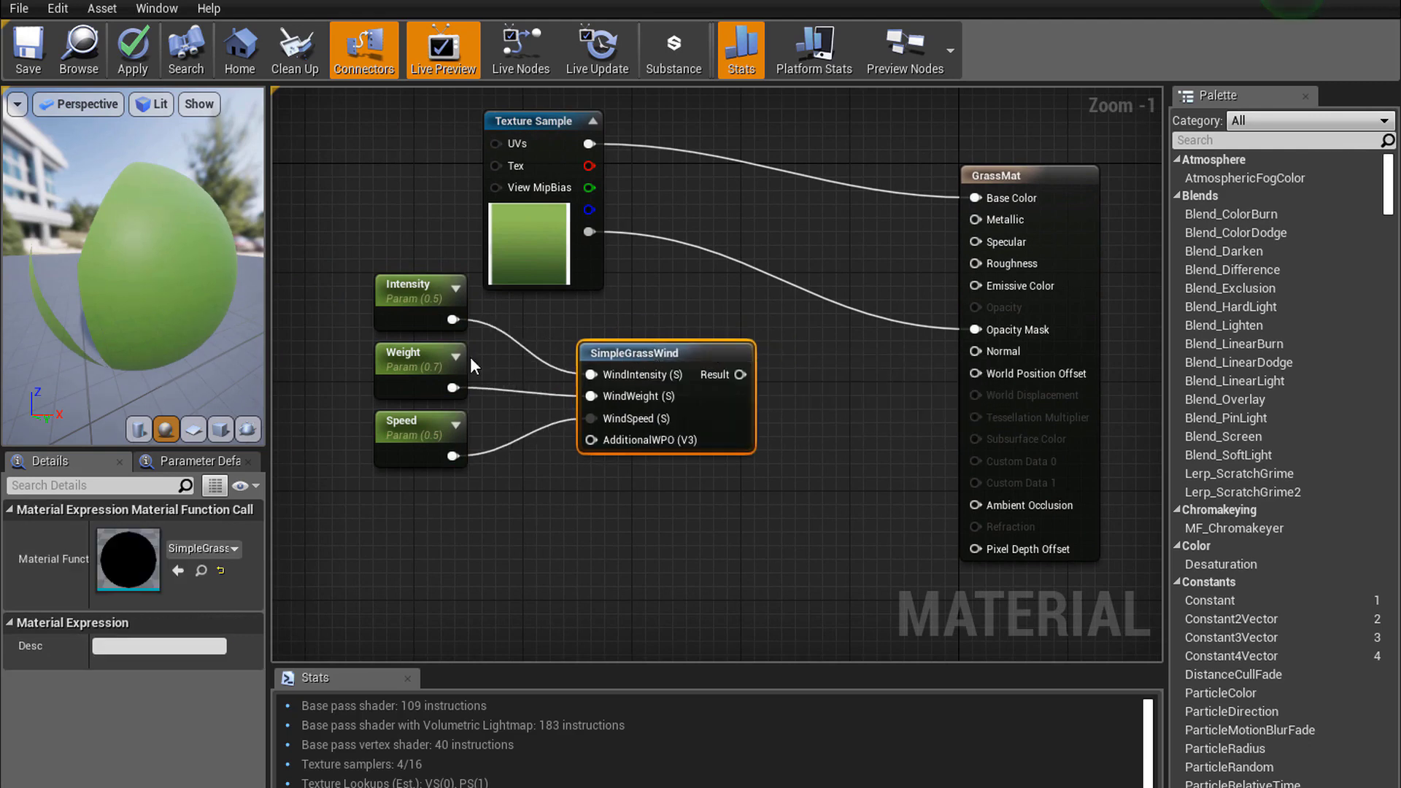
mouse_move(348, 532)
mouse_down()
mouse_move(407, 526)
mouse_move(594, 337)
mouse_move(601, 369)
mouse_move(573, 381)
mouse_move(587, 381)
mouse_up()
drag(409, 286, 352, 313)
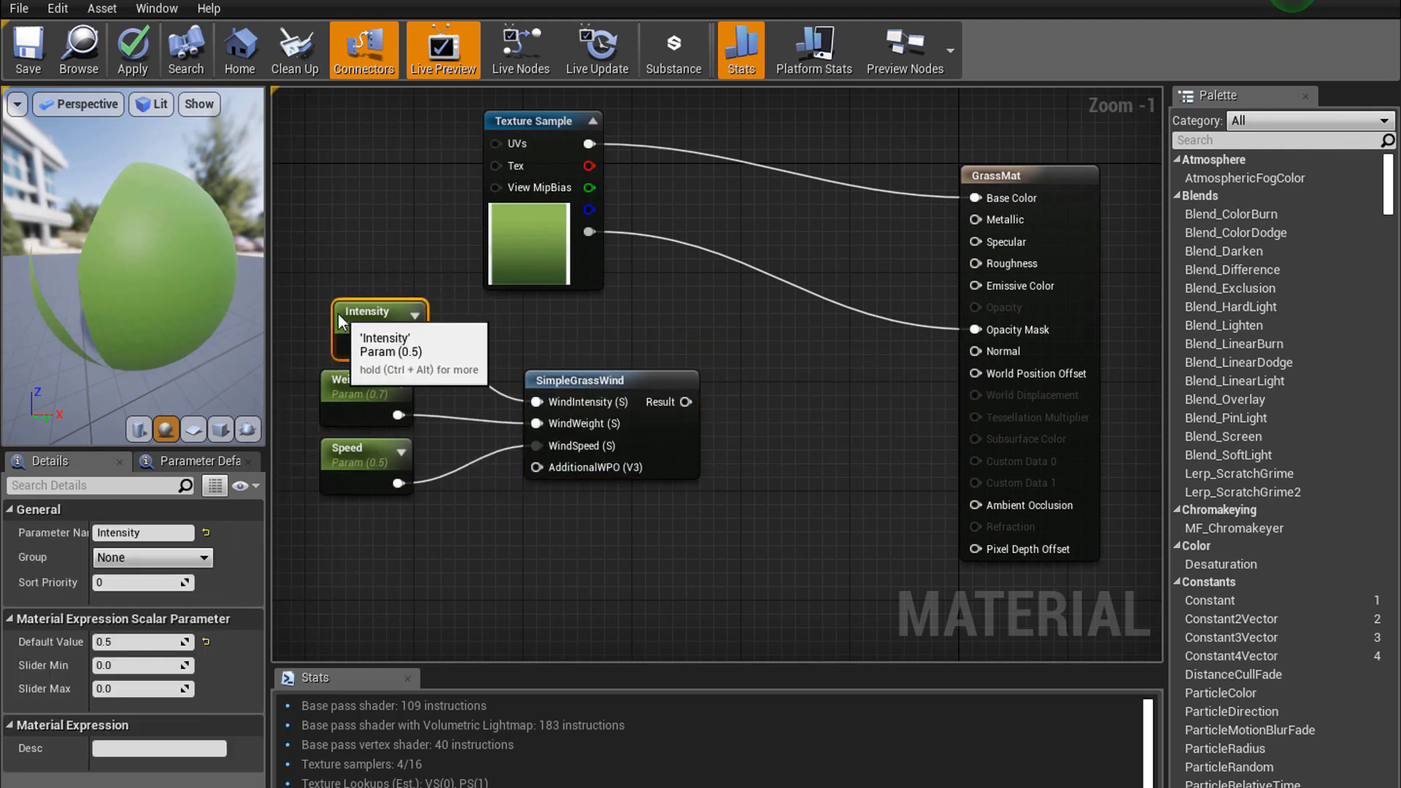
click(386, 229)
right_drag(386, 228, 575, 424)
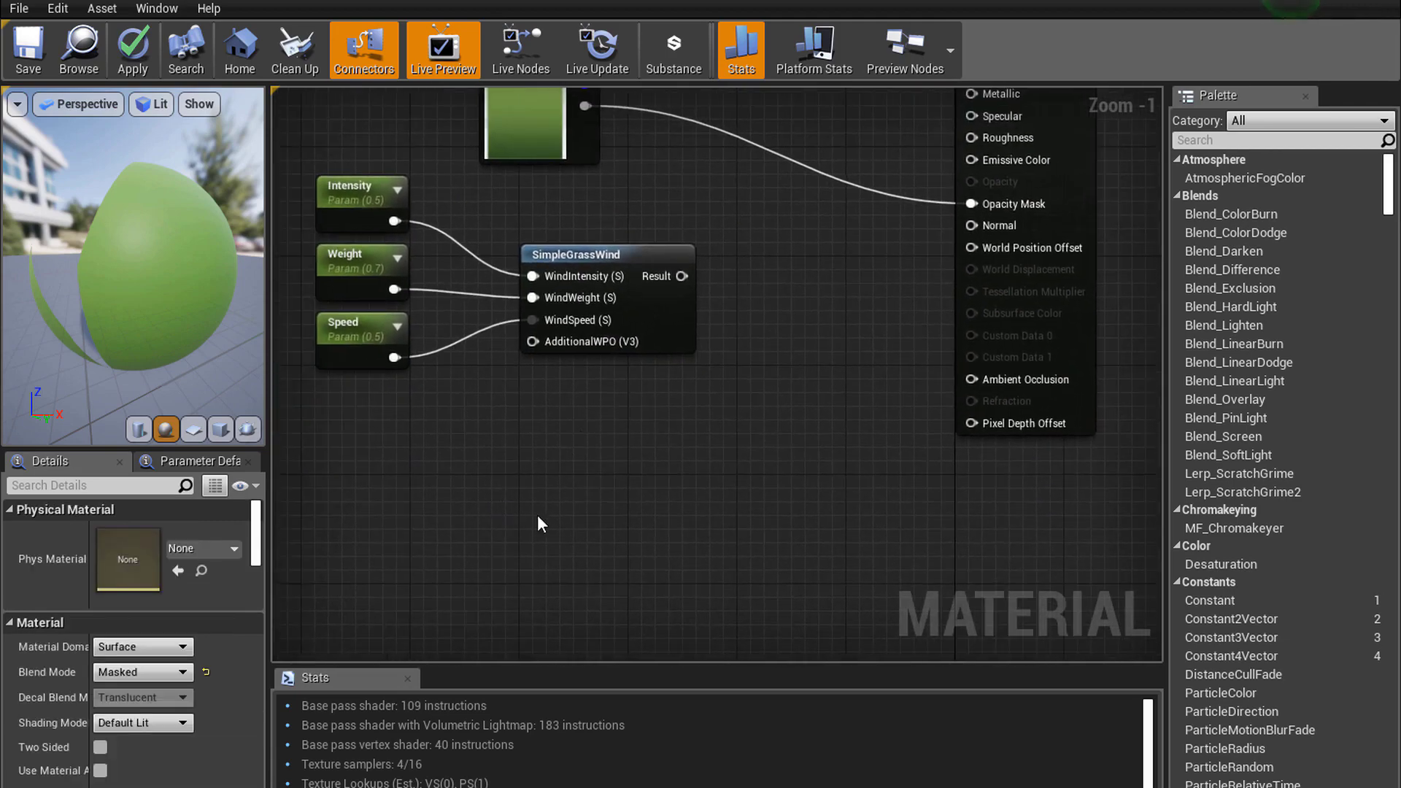
Add a LinearGradient node under the wind parameters
right_click(489, 455)
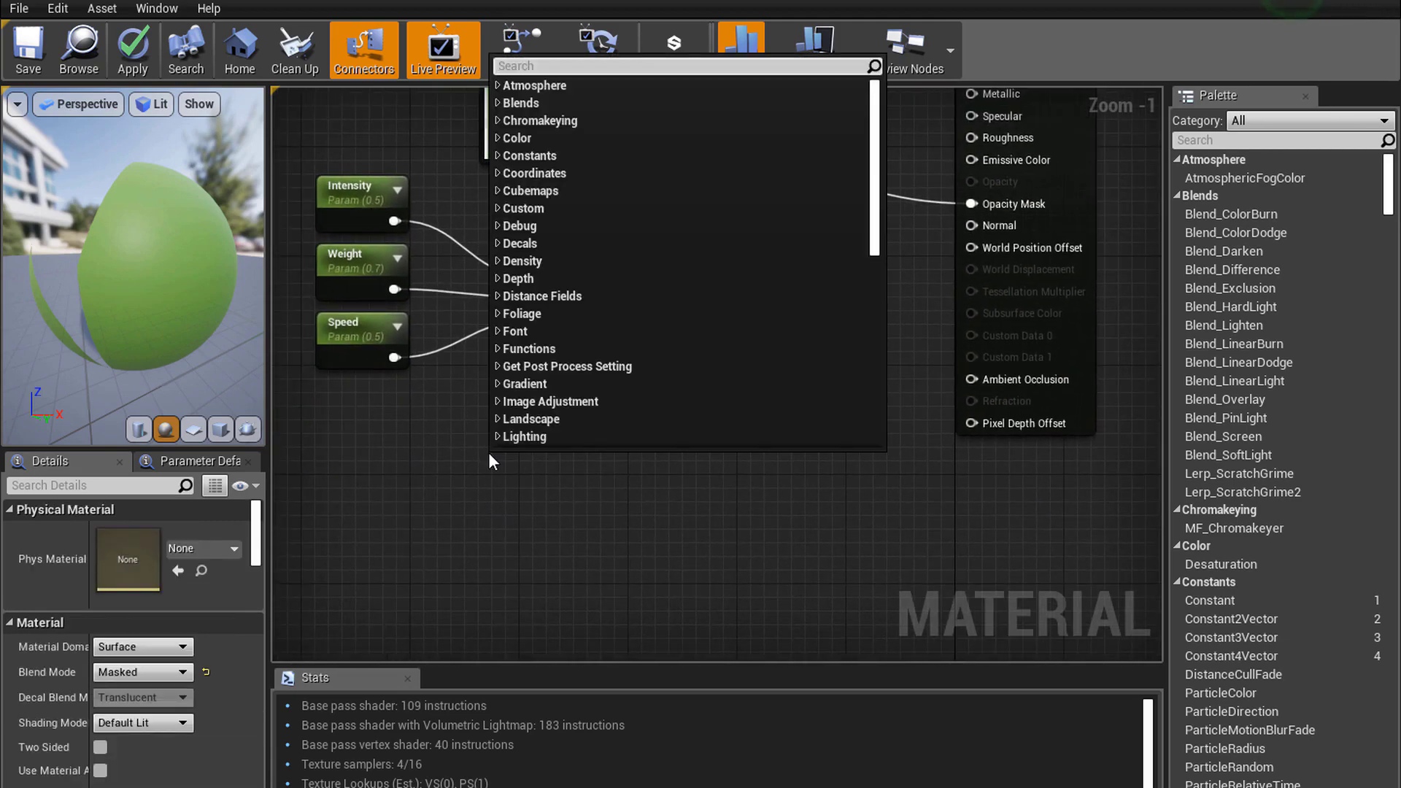
text(grad)
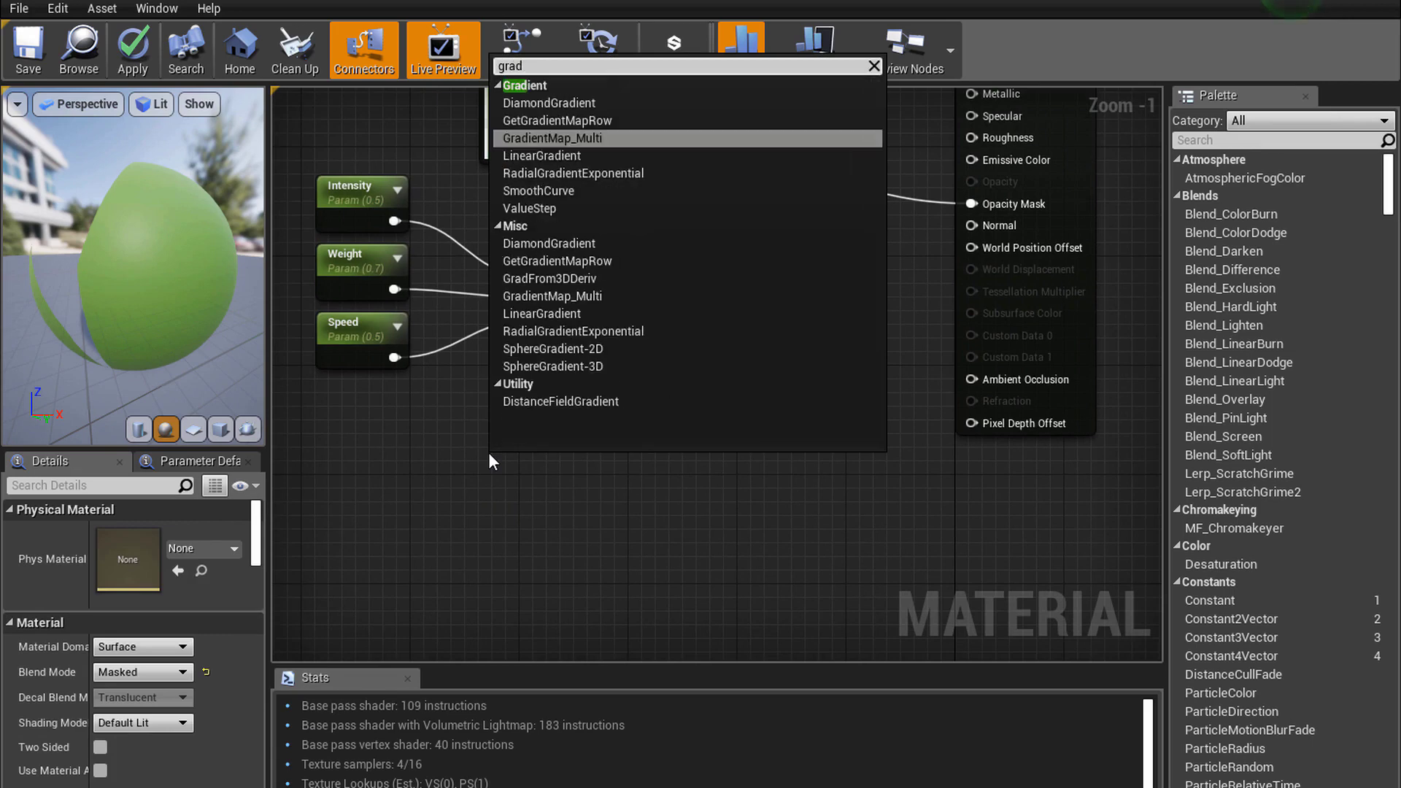
click(543, 156)
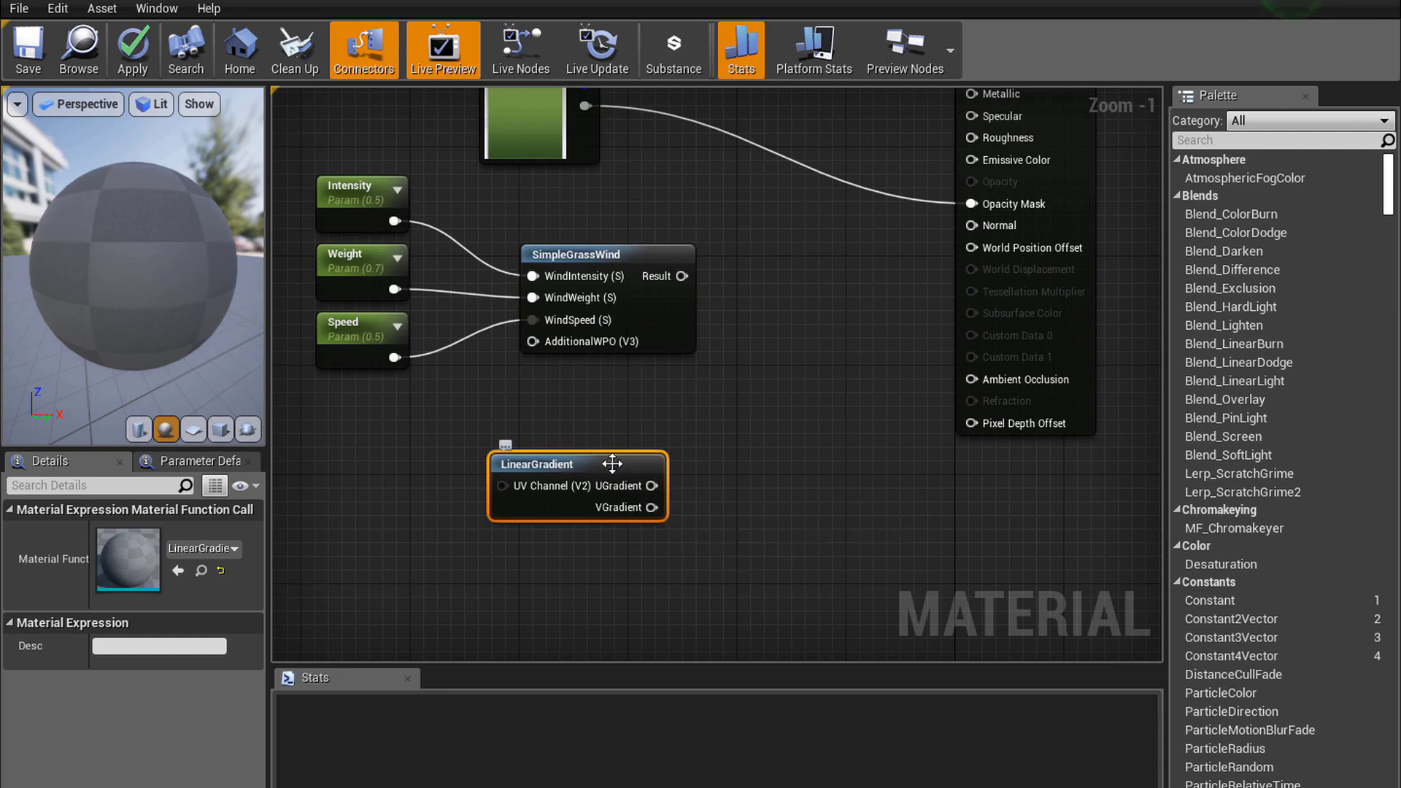
drag(613, 464, 535, 445)
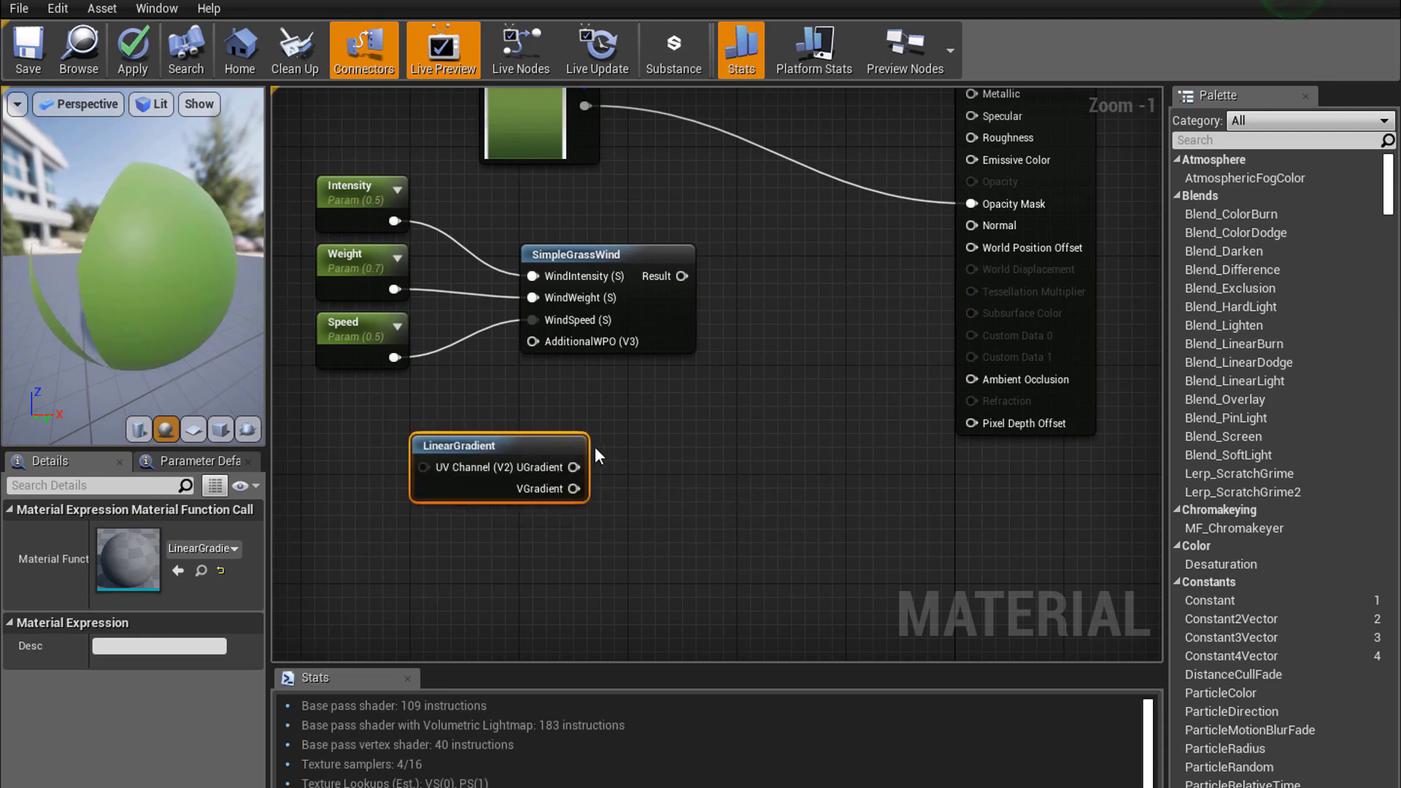
Preview the LinearGradient output on the material sphere
right_click(546, 440)
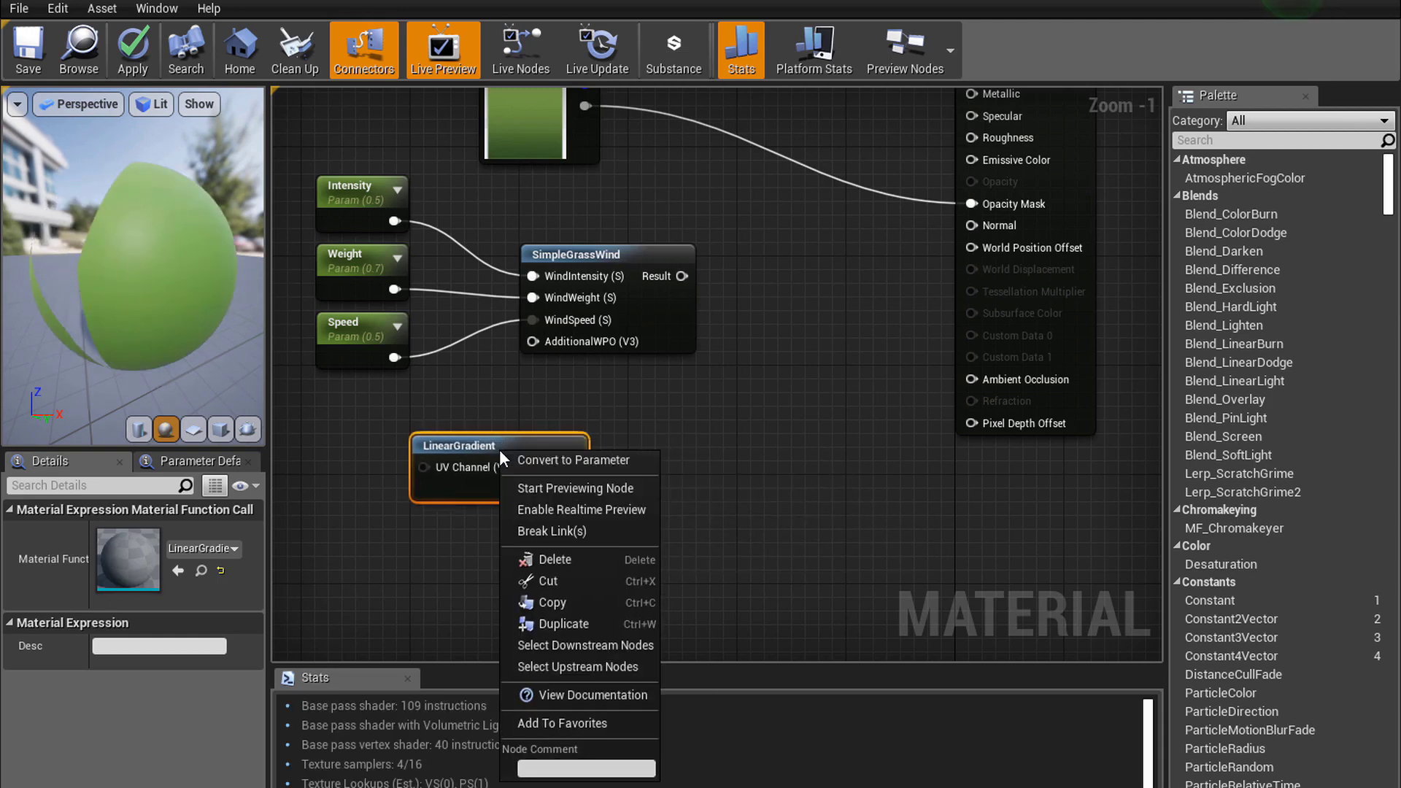
click(530, 486)
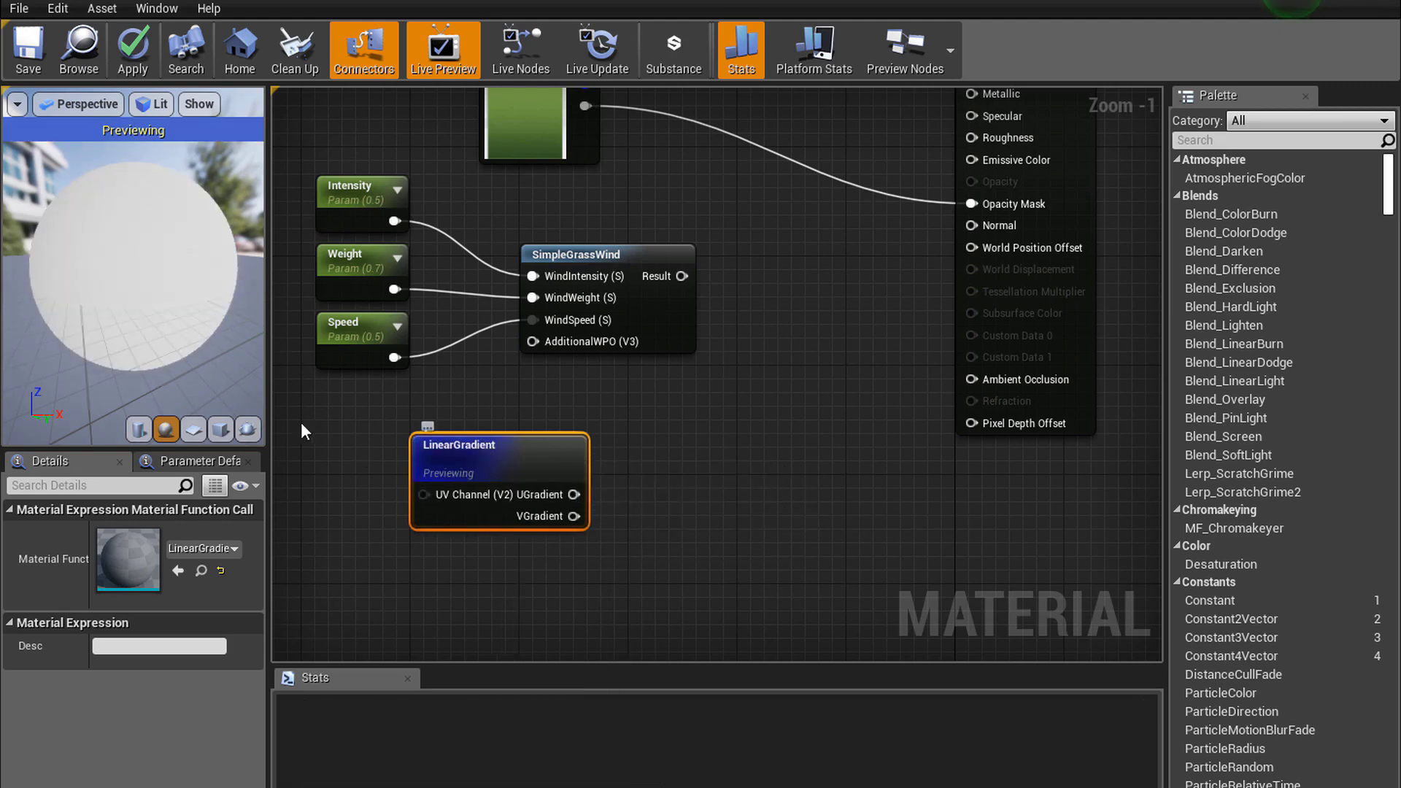
mouse_move(132, 292)
mouse_down()
mouse_move(168, 285)
mouse_move(38, 325)
mouse_up()
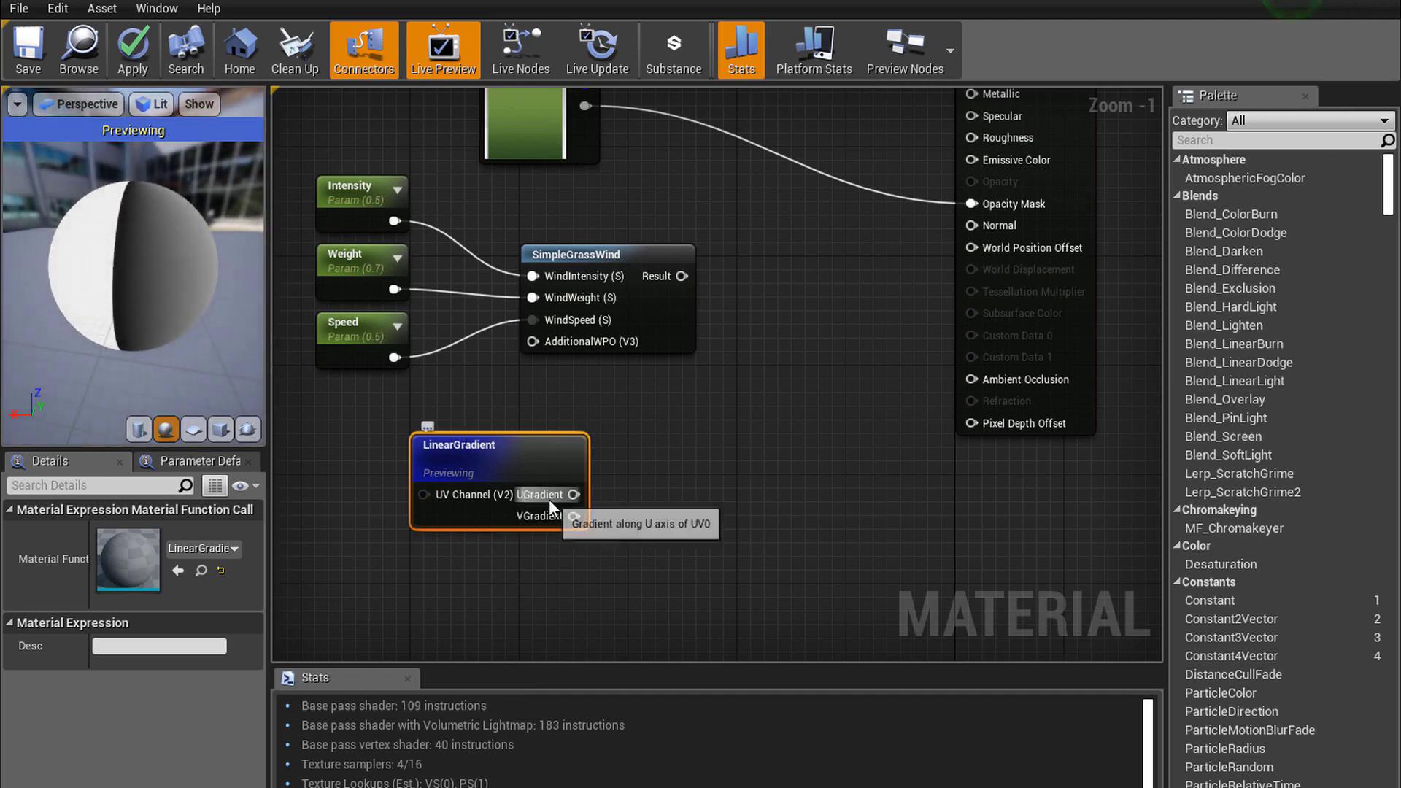
drag(566, 516, 667, 525)
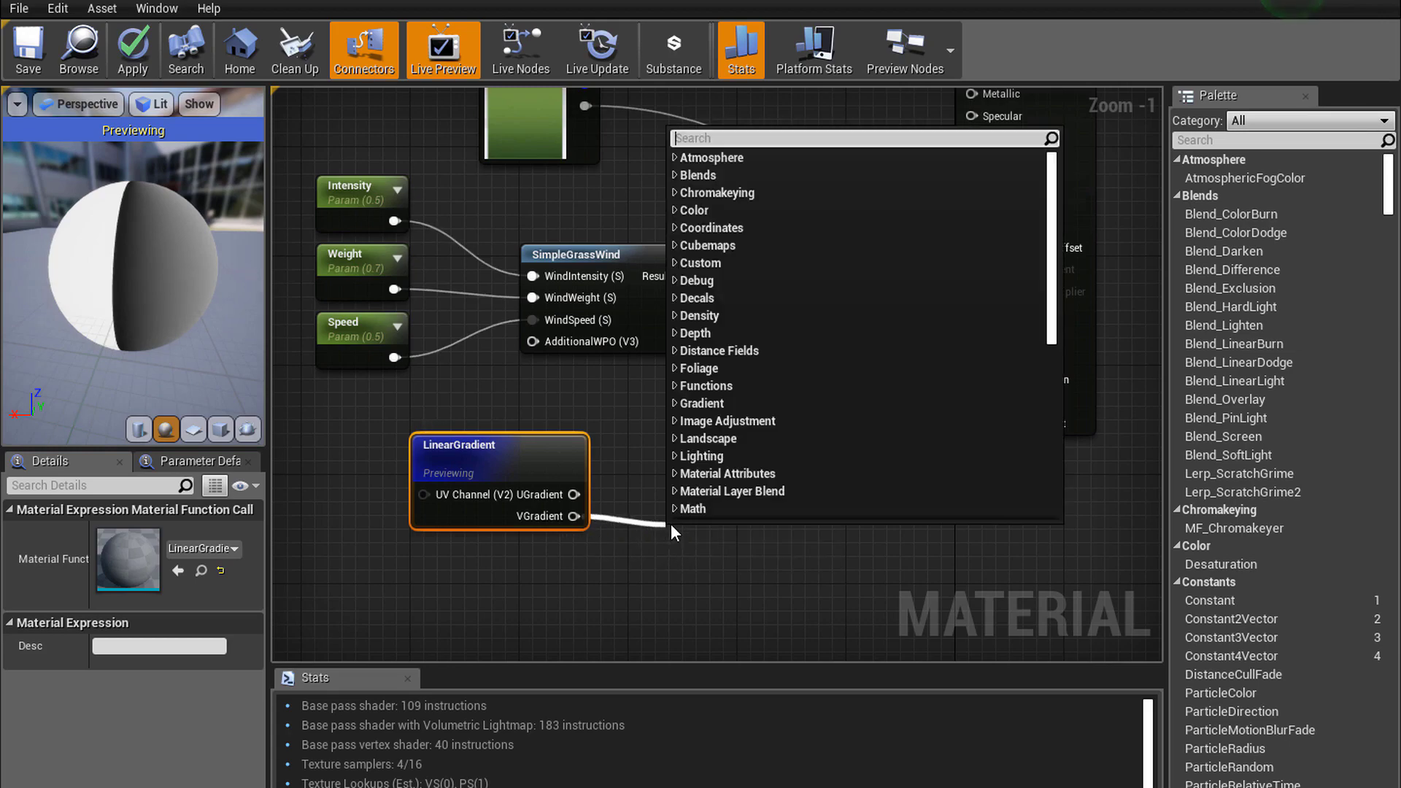
Add a Power node and feed it VGradient inverted through a 1-x node
text(powe)
key(Return)
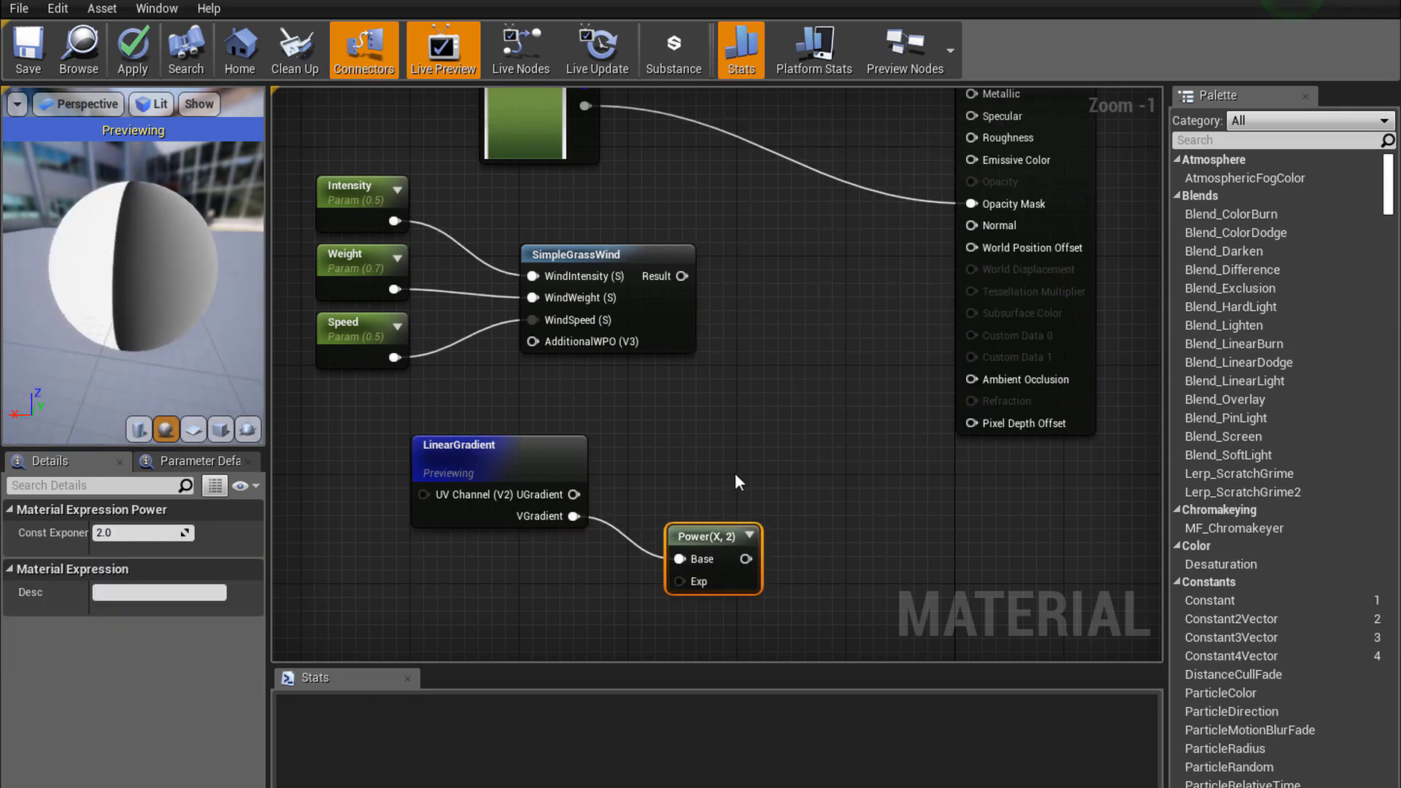
mouse_move(695, 529)
mouse_down()
mouse_move(712, 465)
mouse_move(774, 527)
mouse_up()
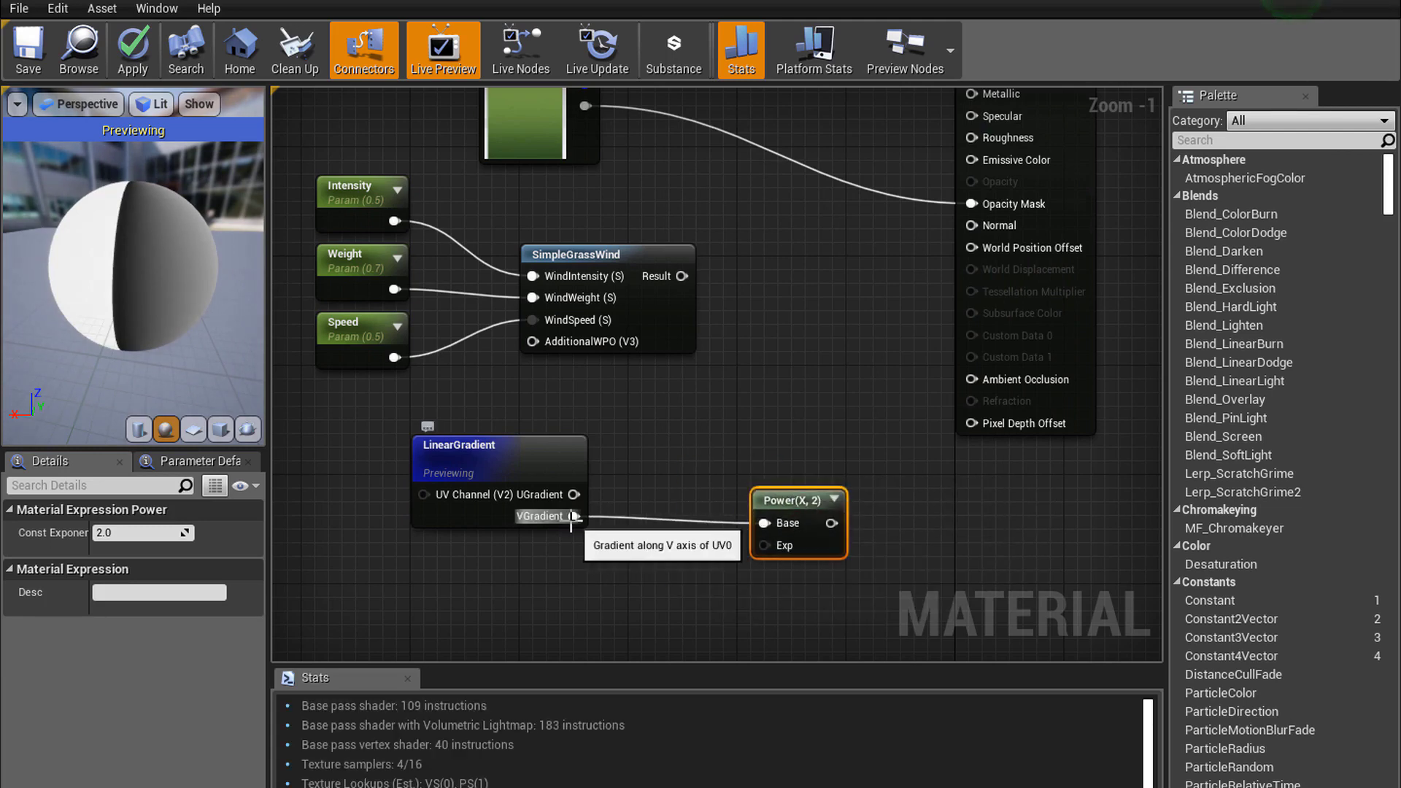
drag(573, 516, 583, 584)
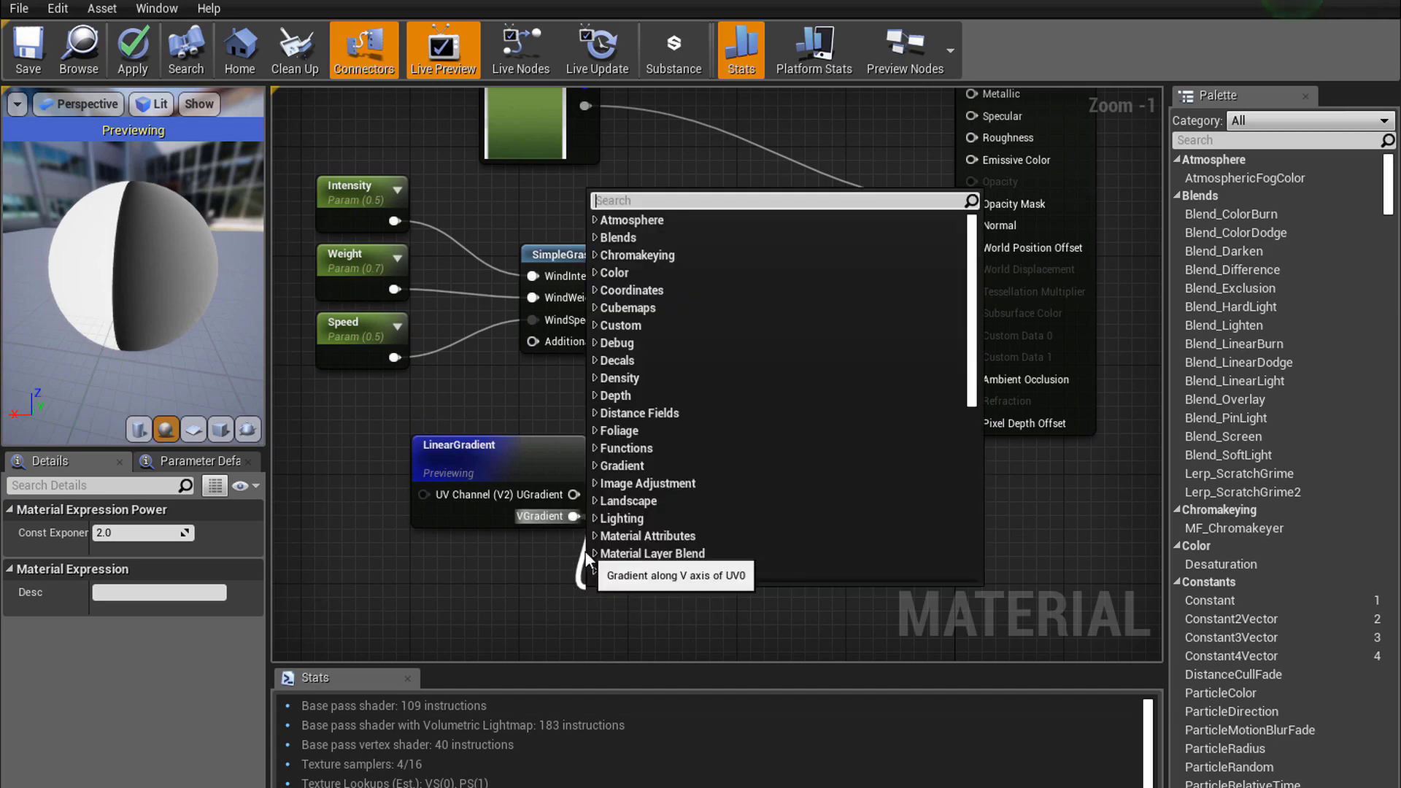
text(min)
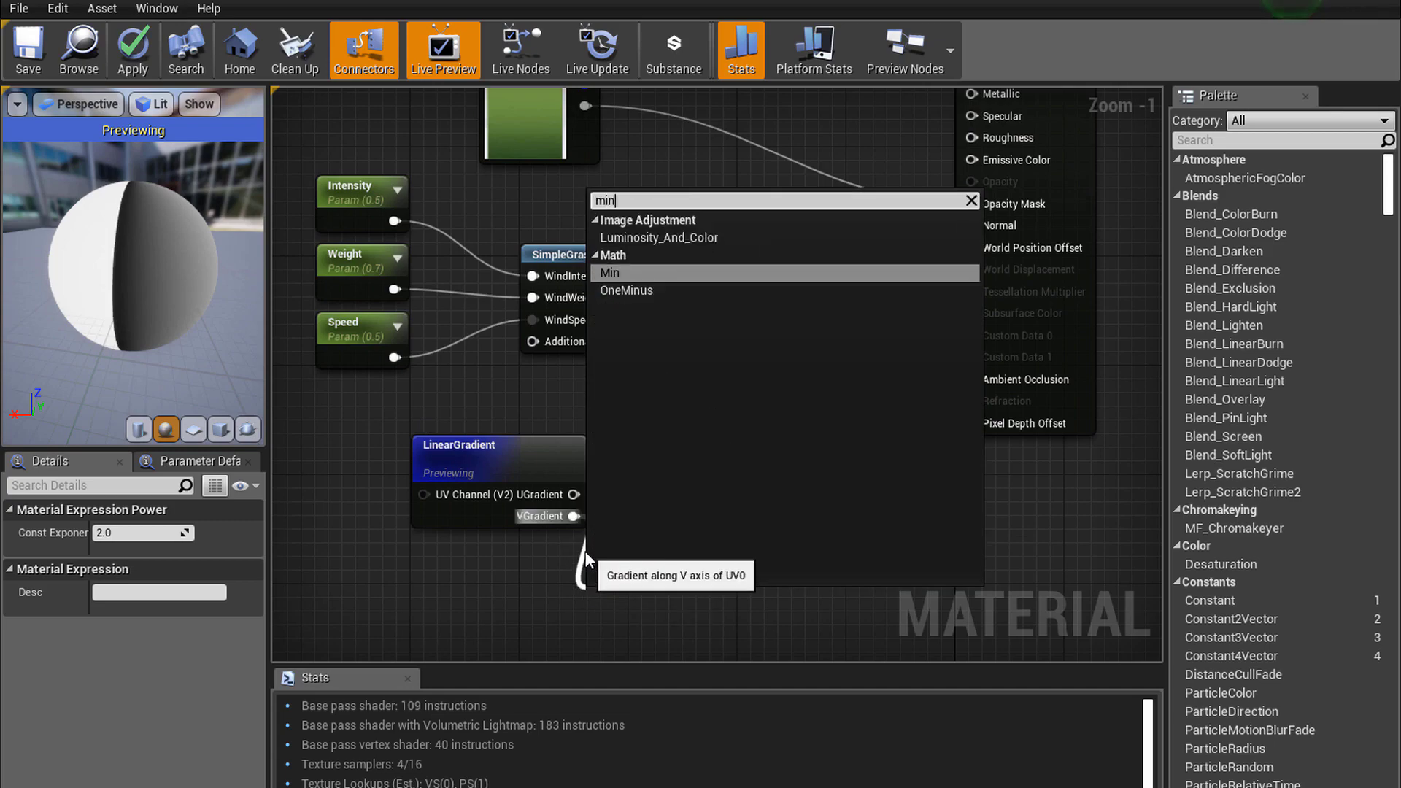
text(u)
key(Return)
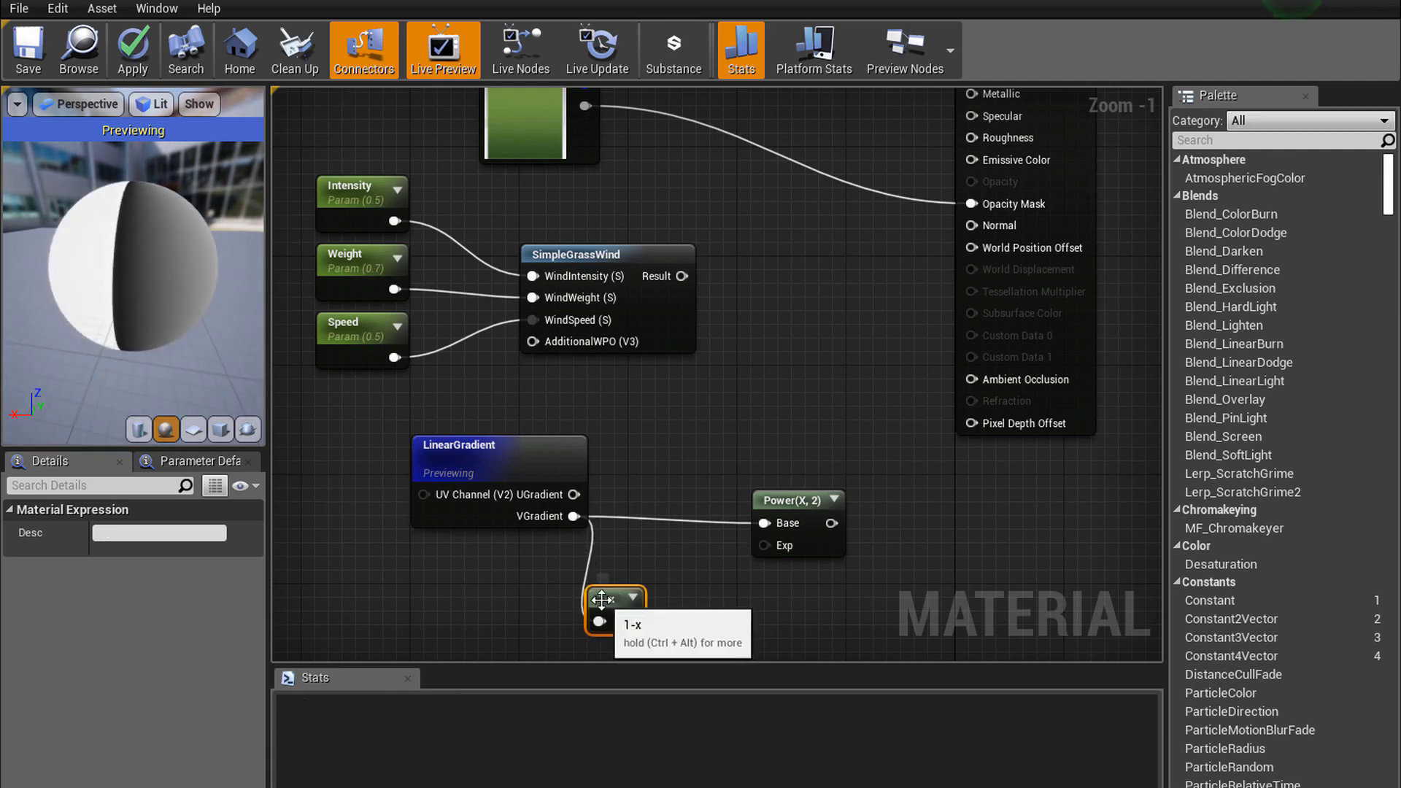
drag(629, 621, 764, 523)
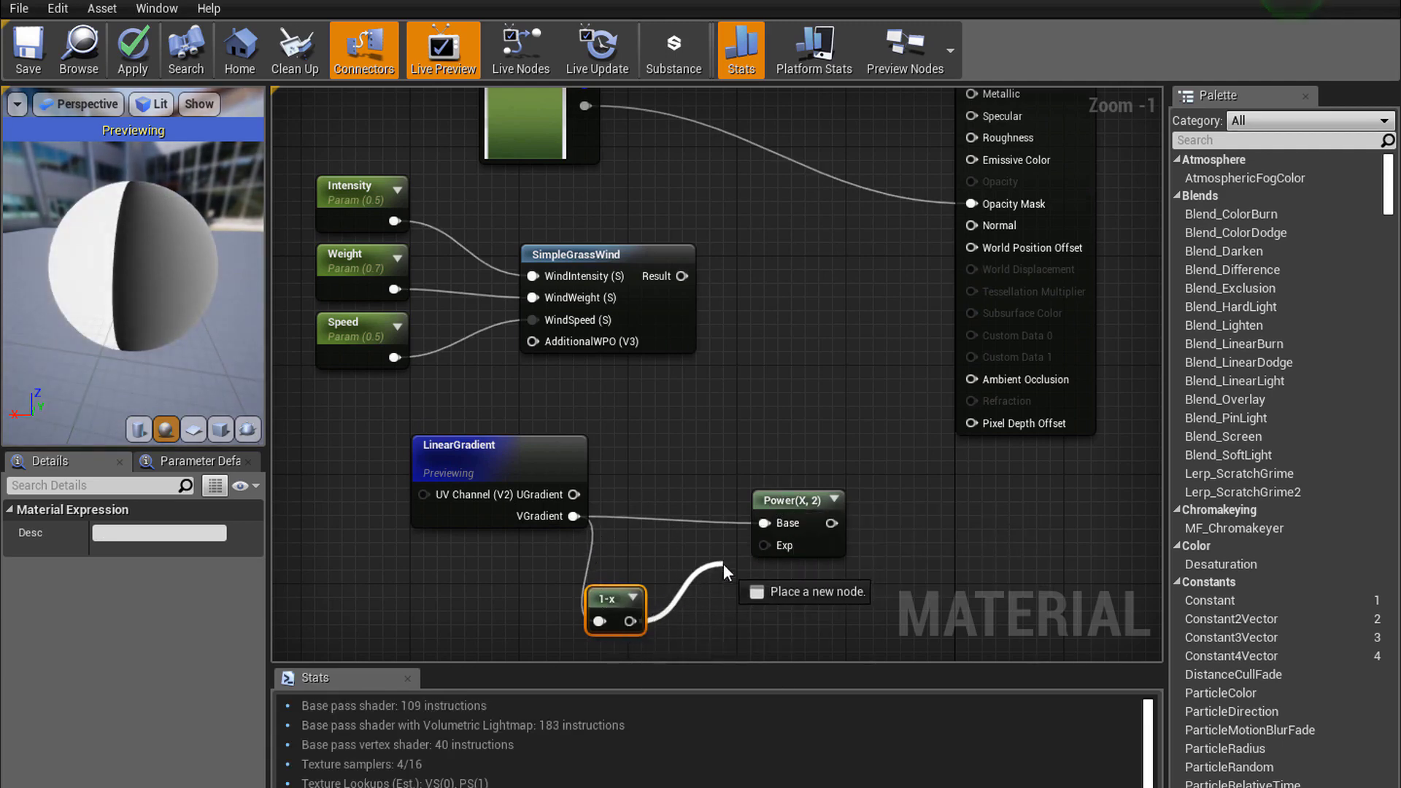
drag(611, 594, 667, 483)
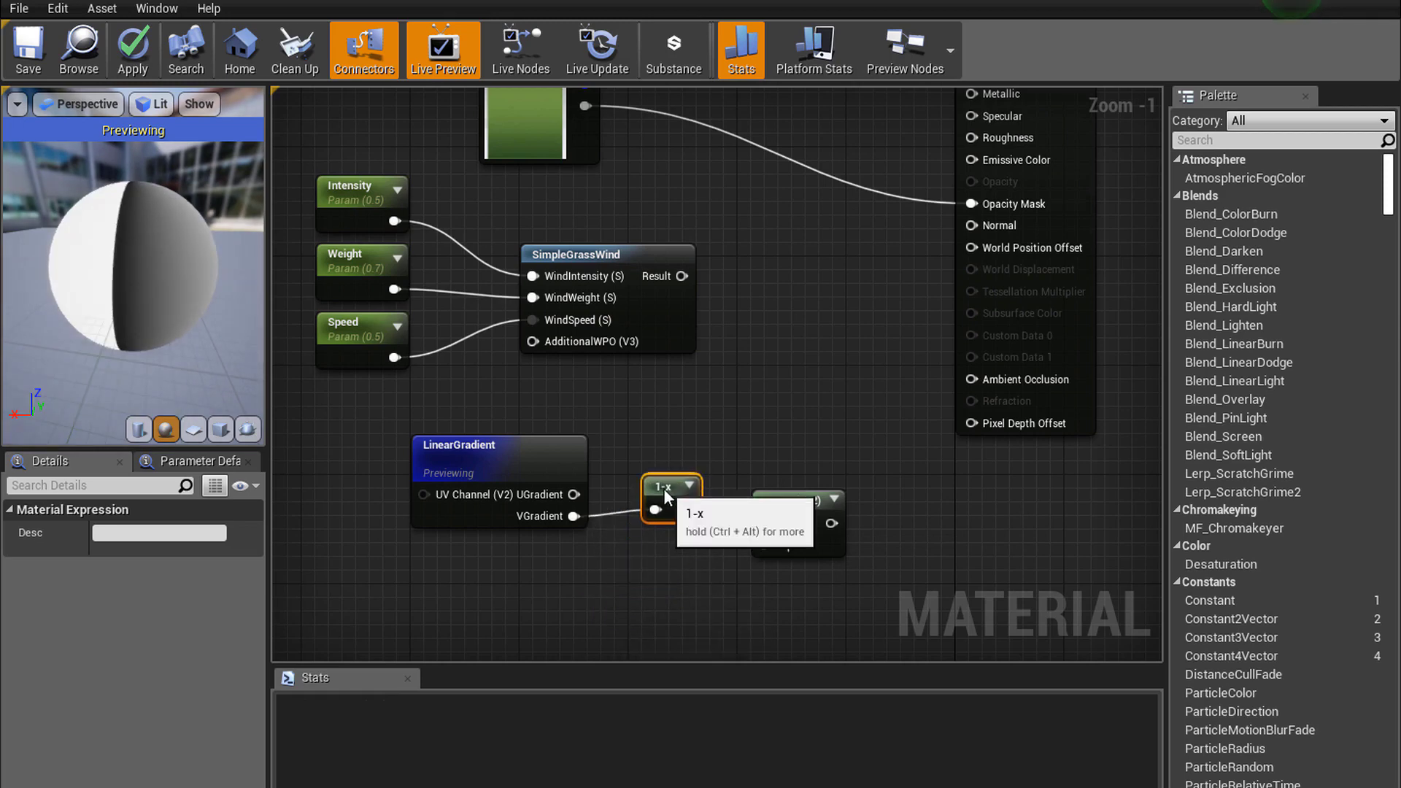
Preview the Power node's output on the material sphere
click(797, 500)
right_click(797, 500)
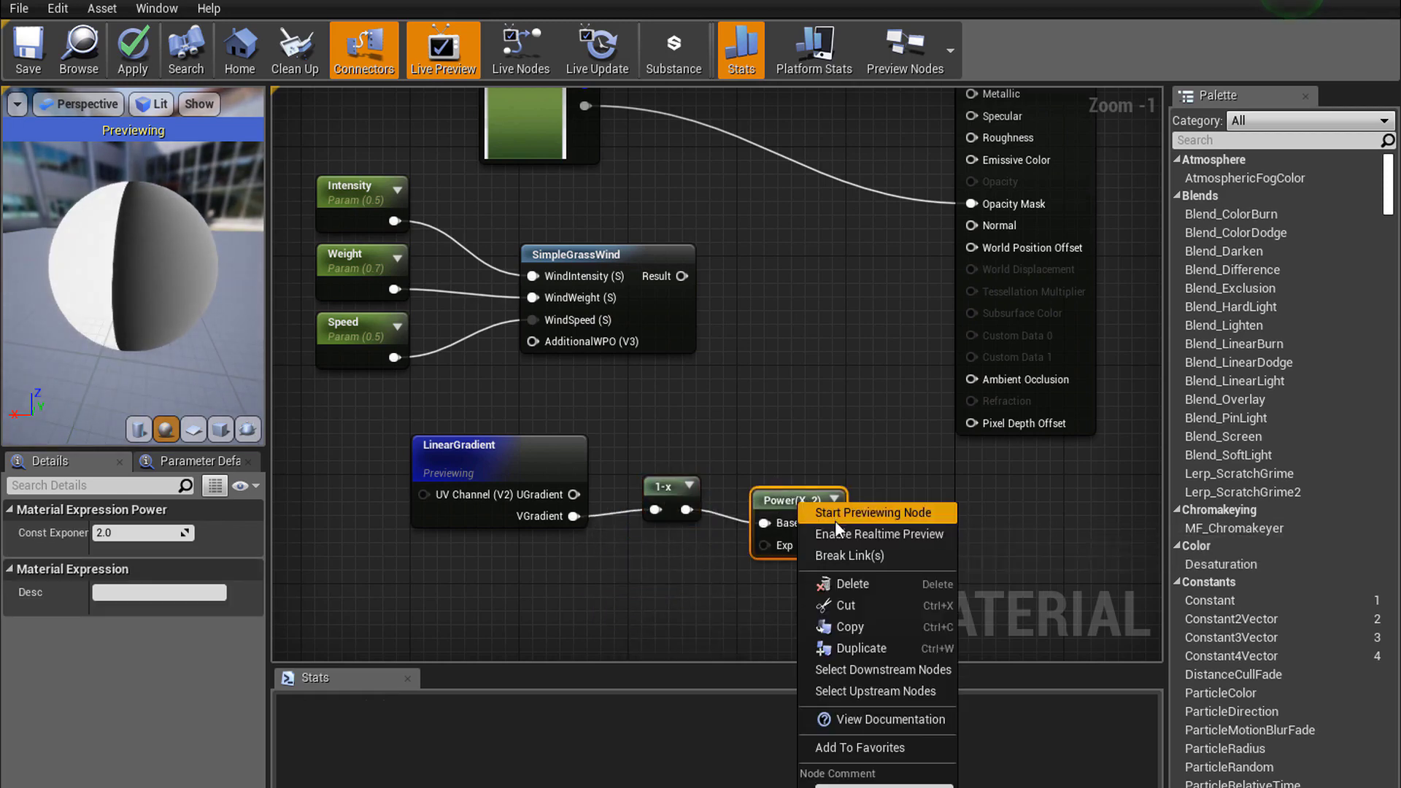
click(835, 519)
drag(115, 321, 211, 321)
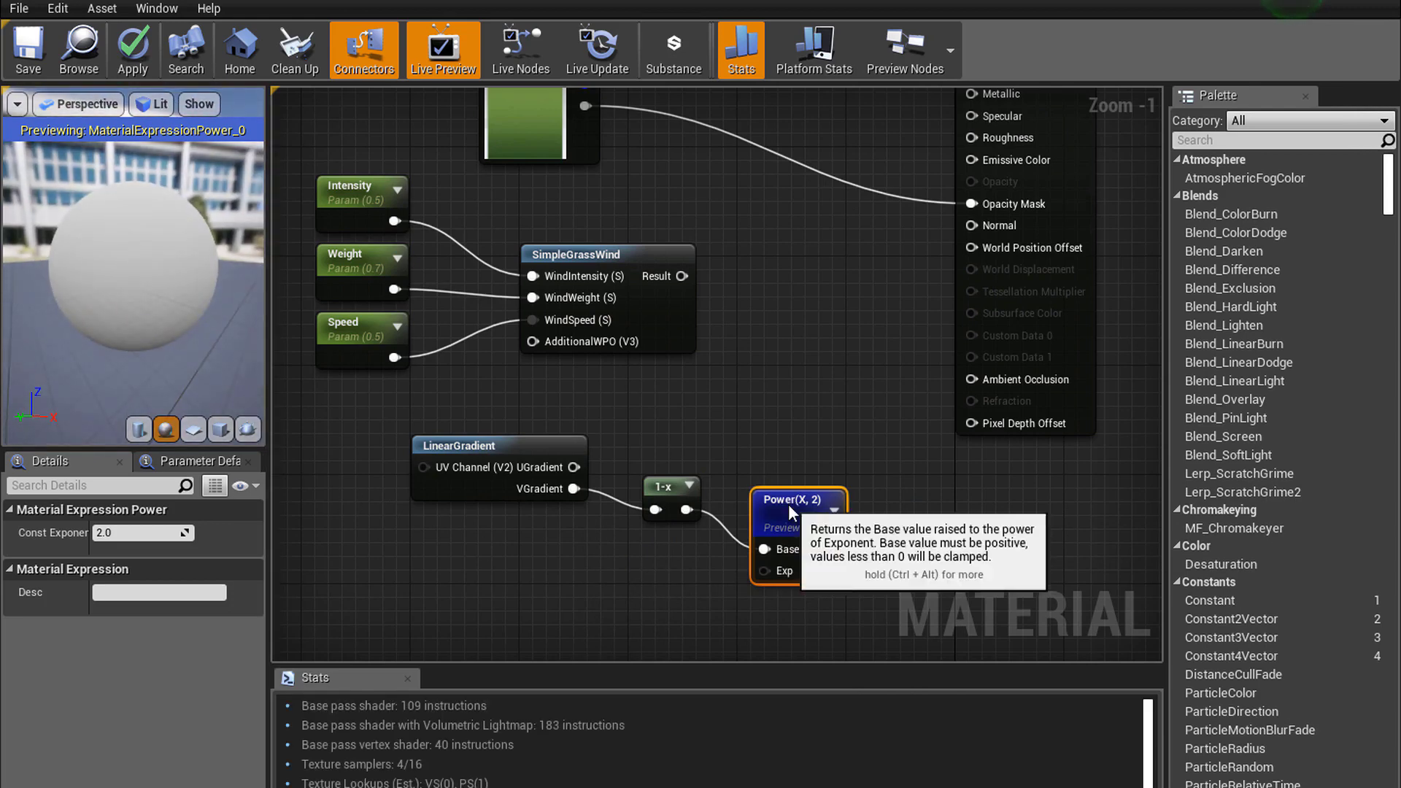
drag(788, 504, 774, 489)
Add a scalar parameter named Mask and wire it to Power's exponent
click(550, 593)
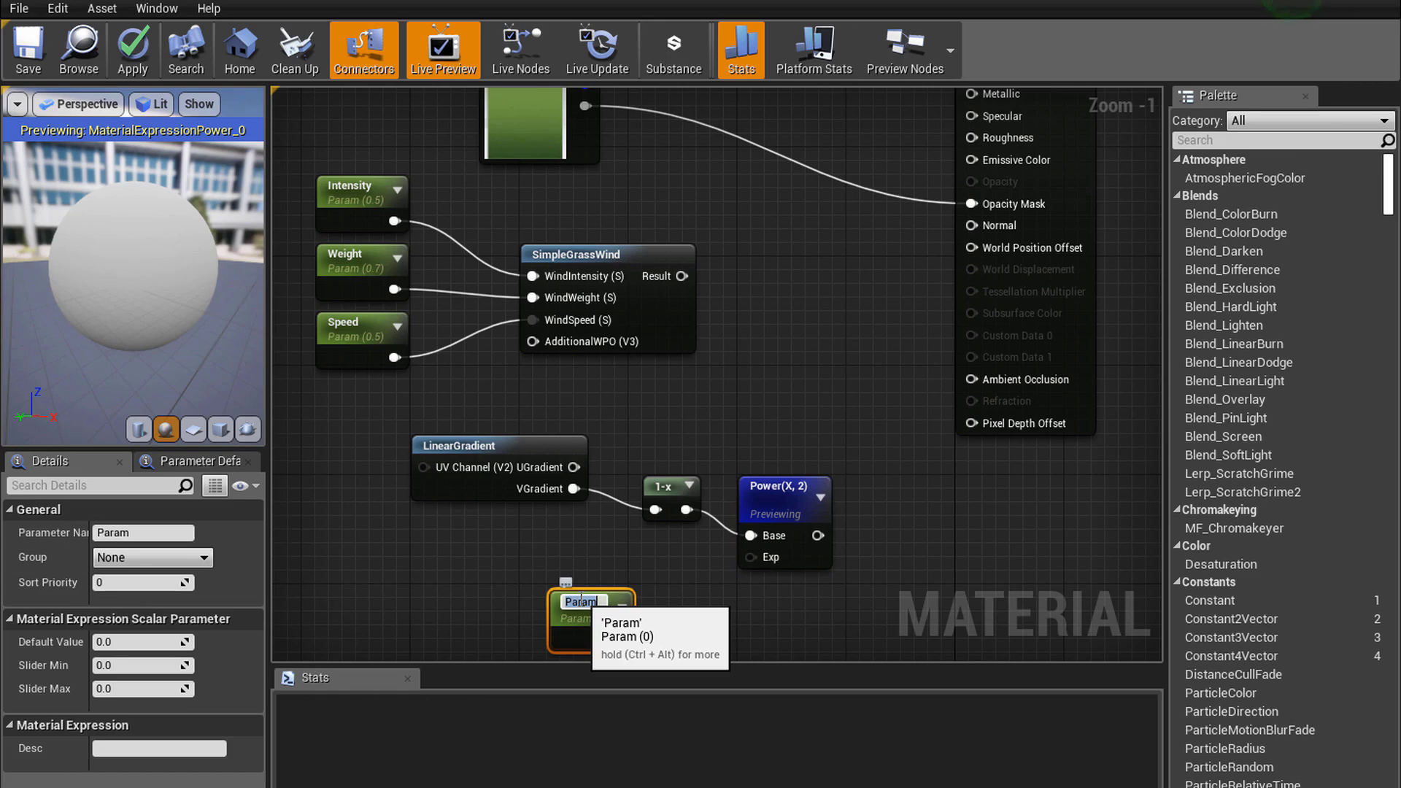
text(Mask)
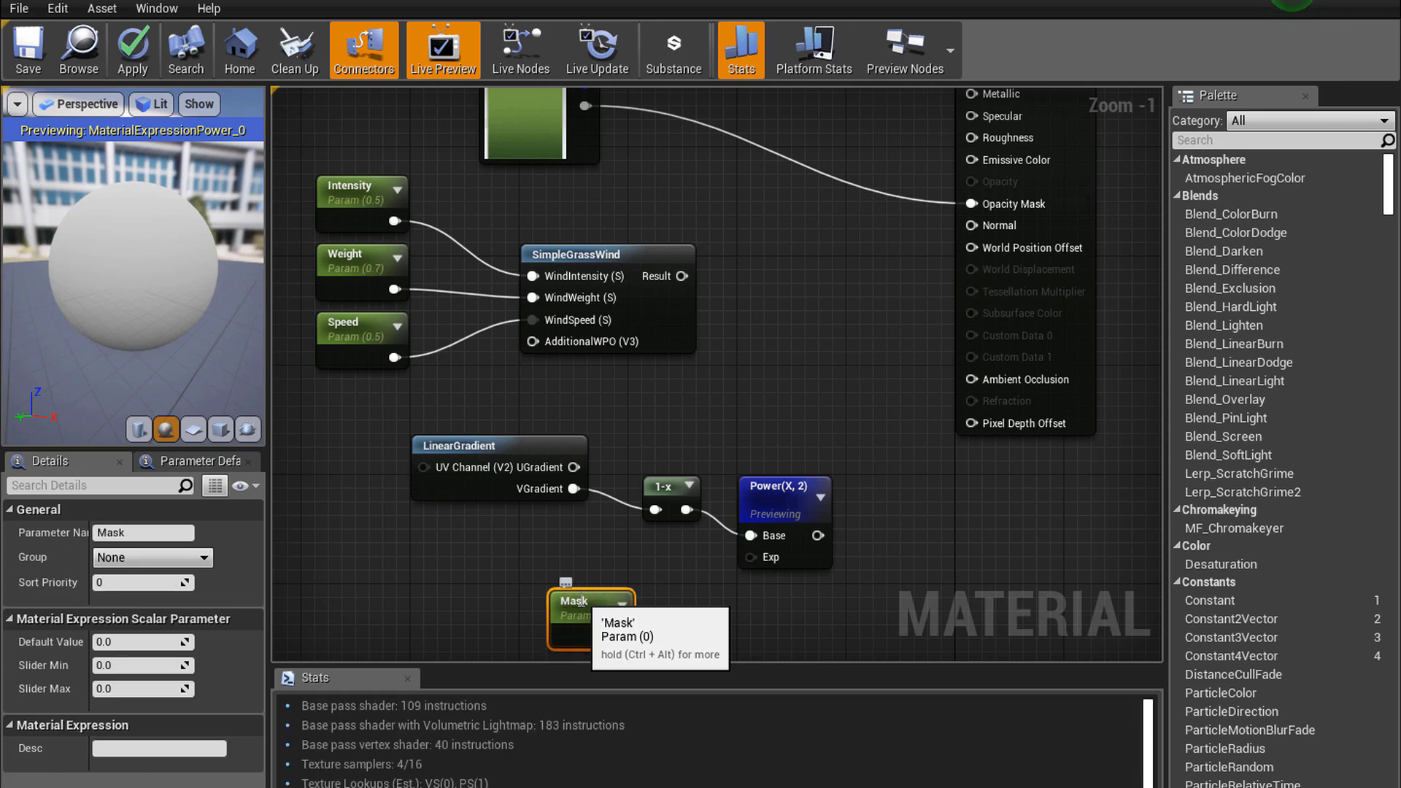
key(Return)
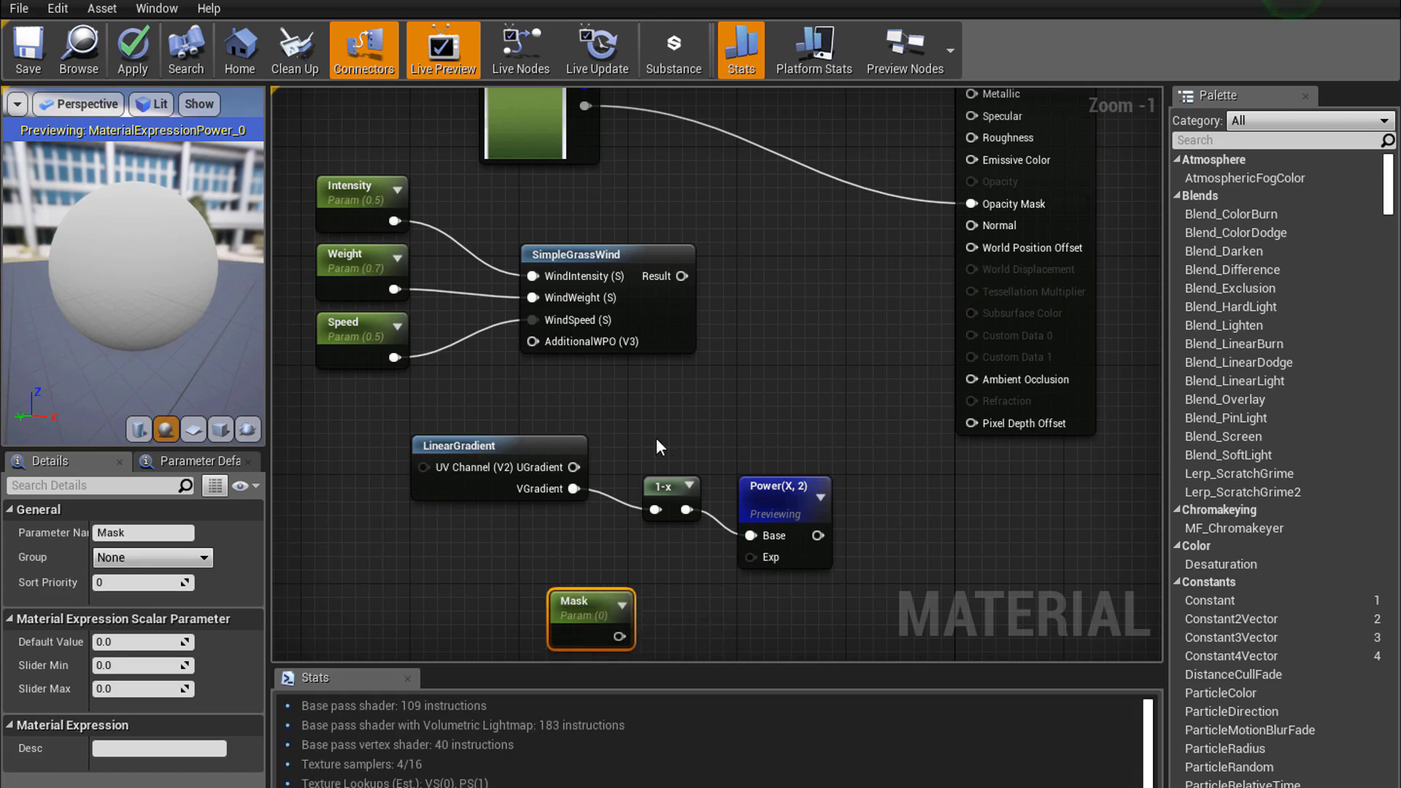
drag(590, 603, 752, 557)
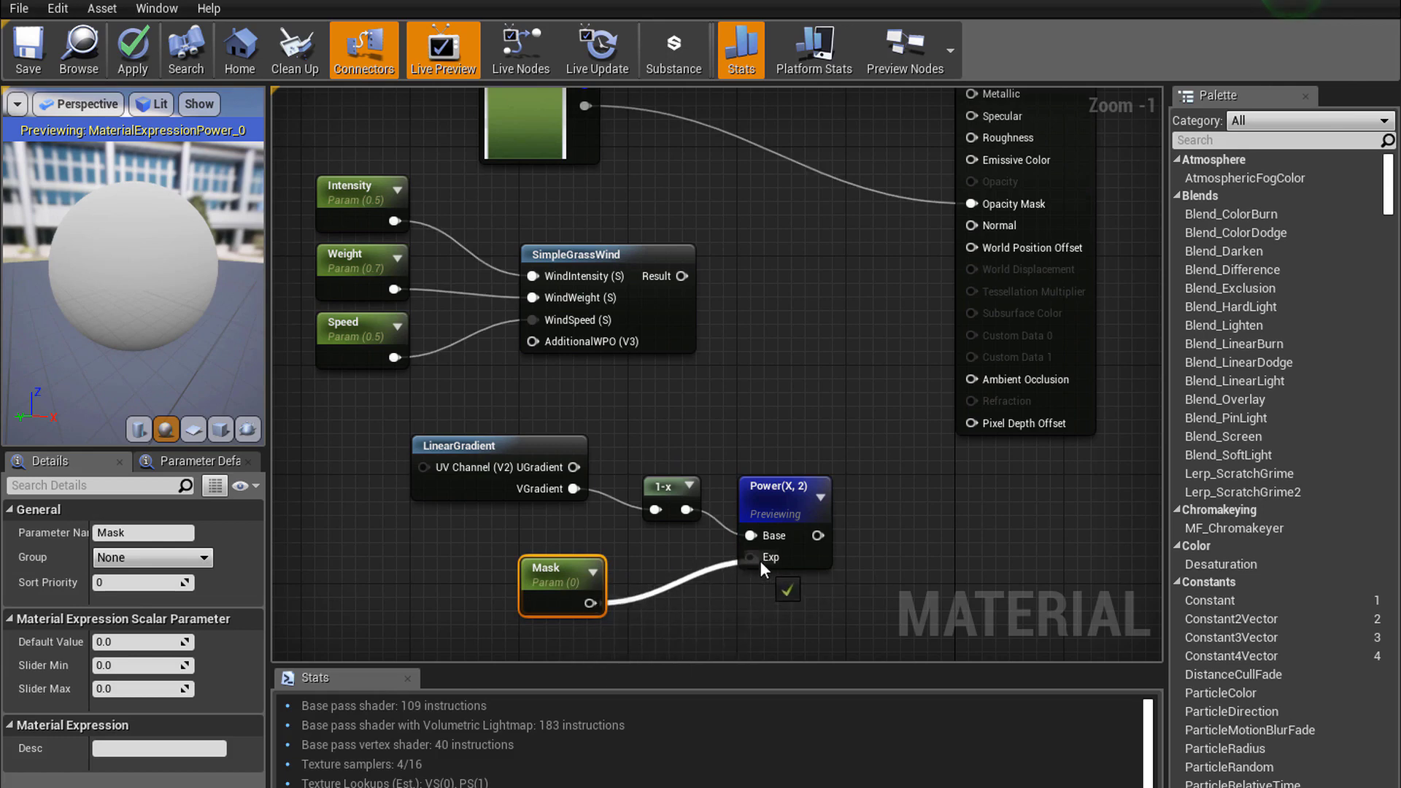
Try Mask defaults of 5 and 3, settling on 4
click(124, 643)
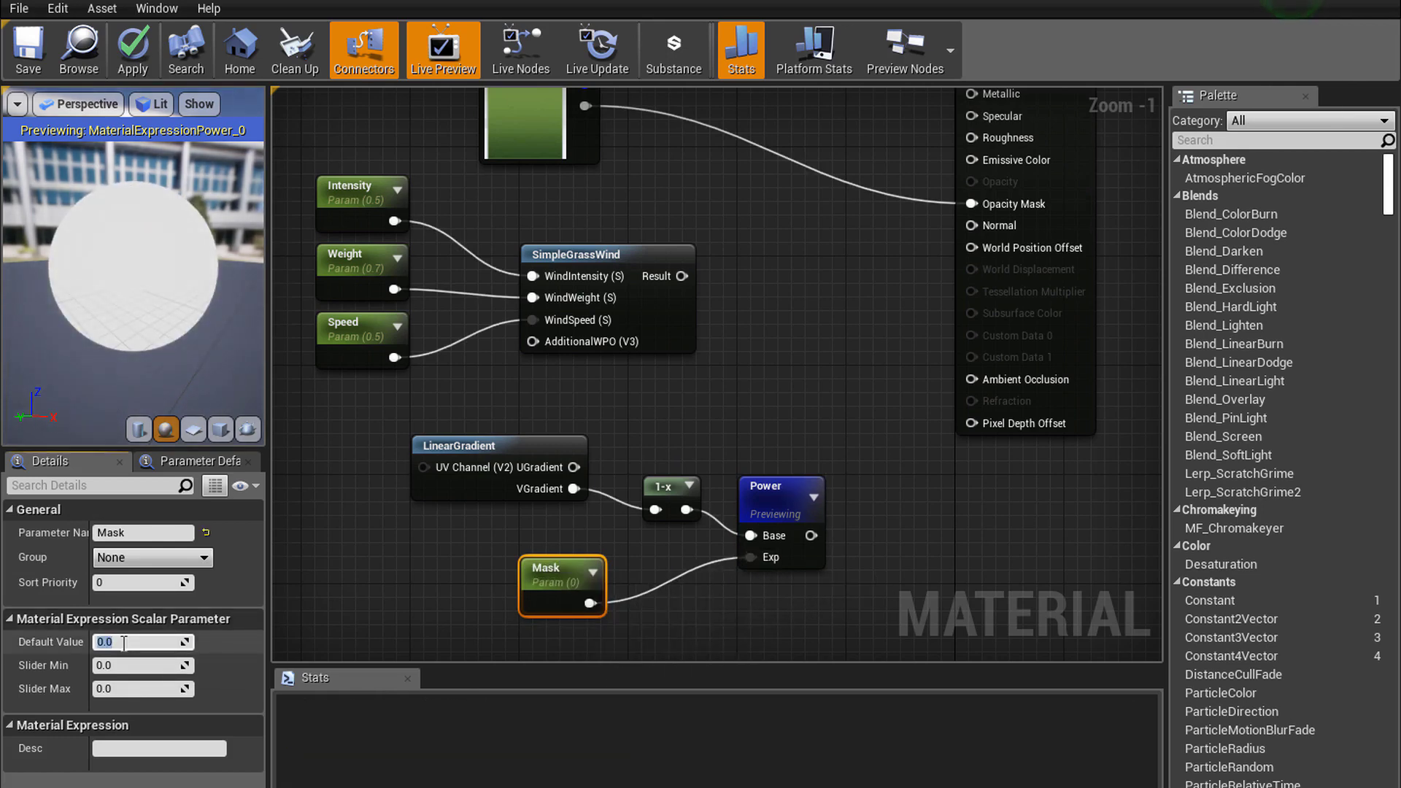
text(5)
key(Return)
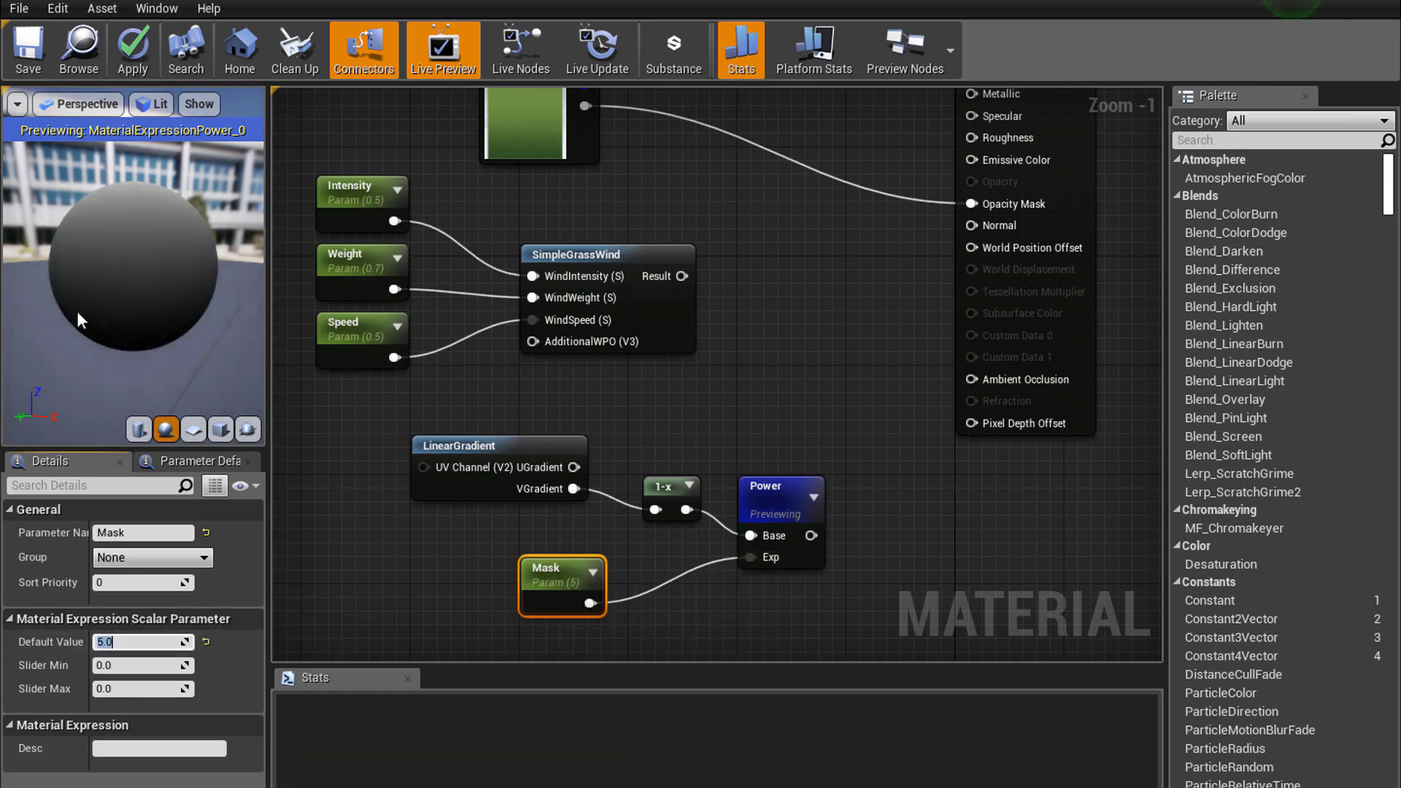
click(126, 641)
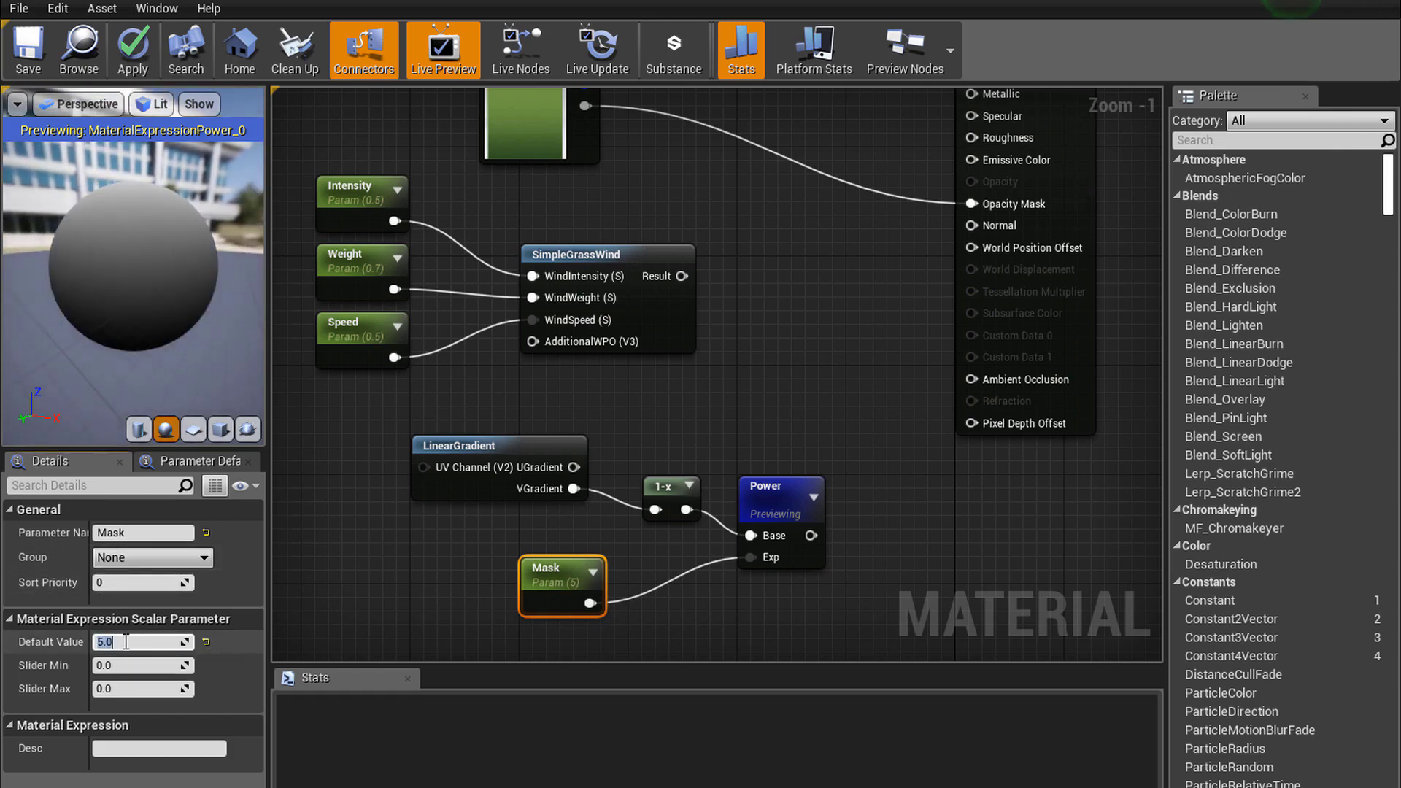
text(3)
key(Return)
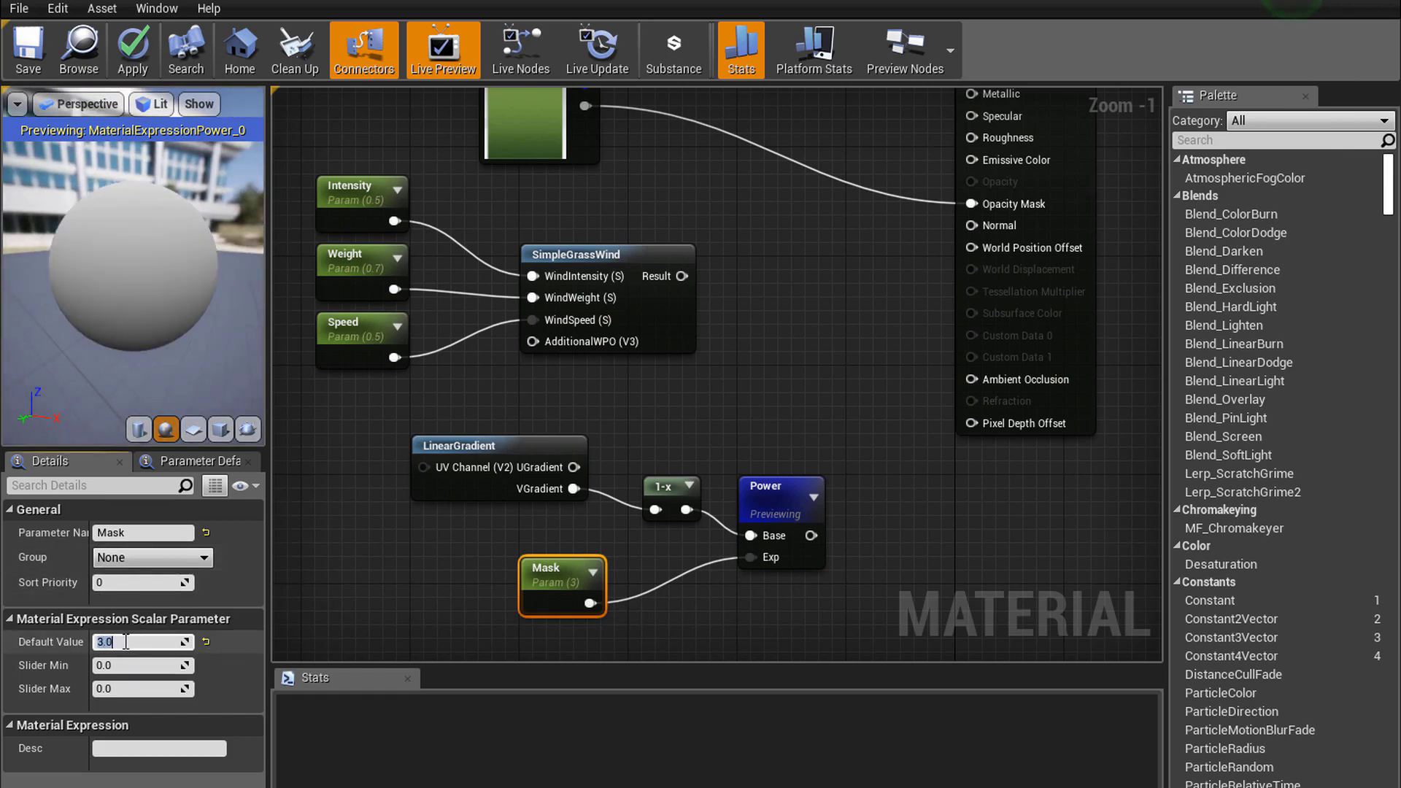
text(4)
key(Return)
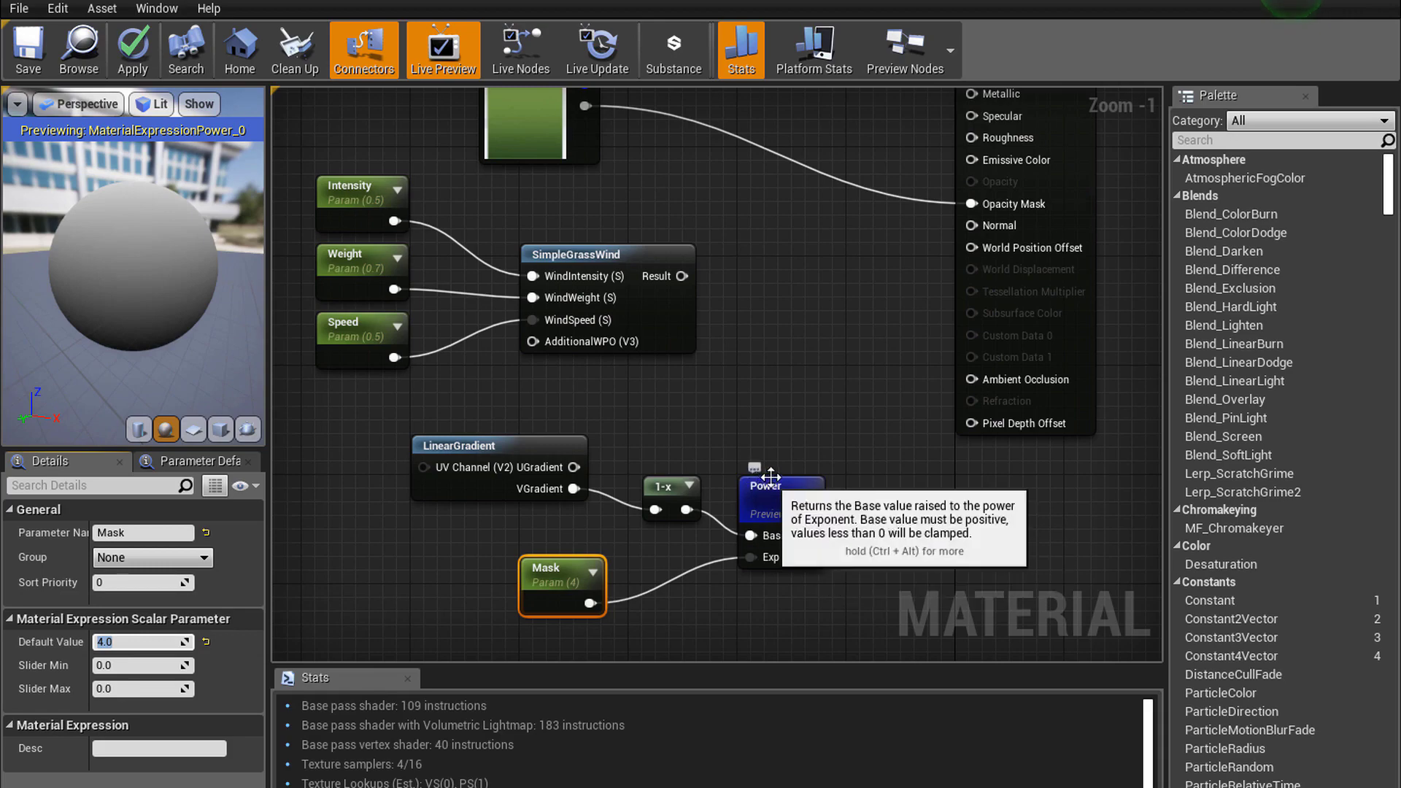
Multiply the SimpleGrassWind result by the Power output
drag(682, 275, 768, 355)
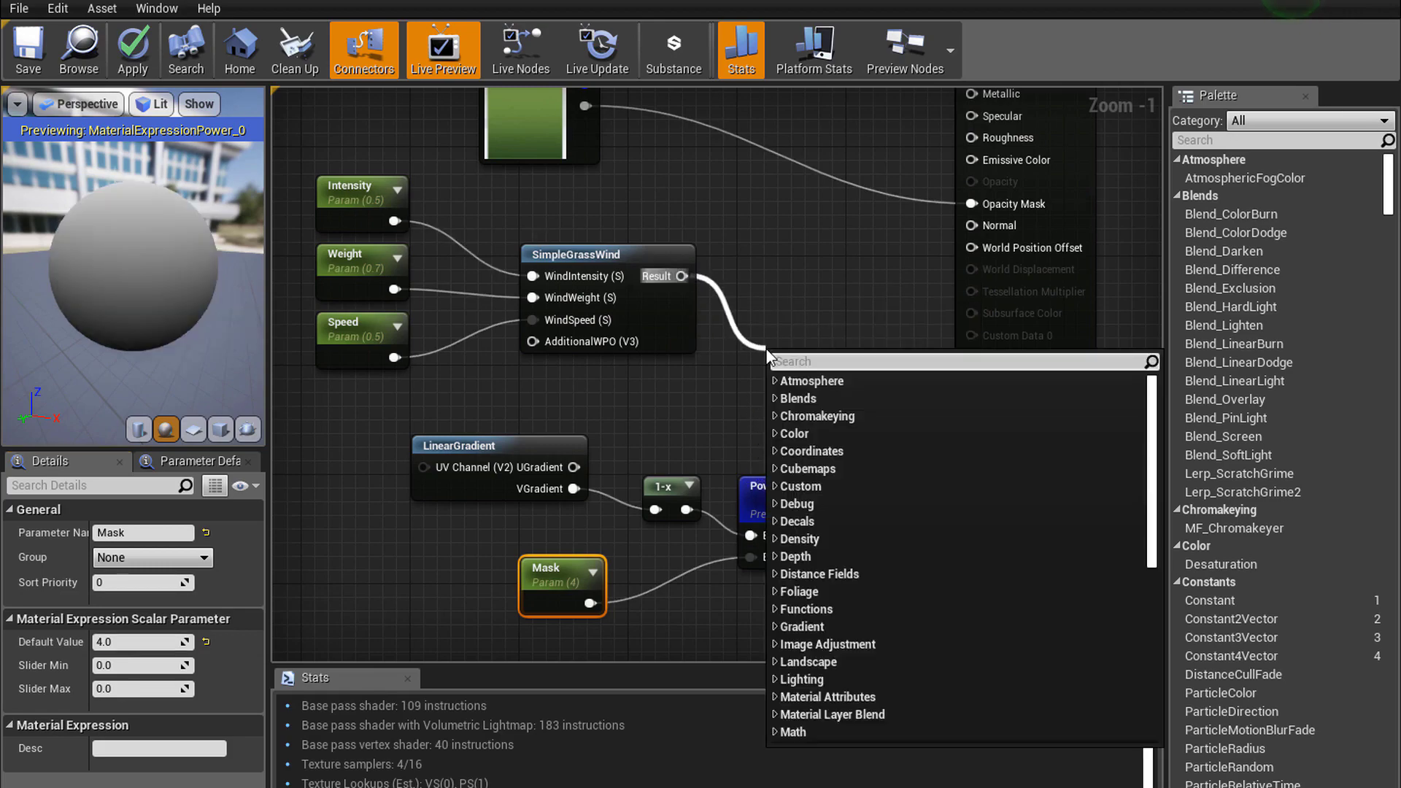
text(multi)
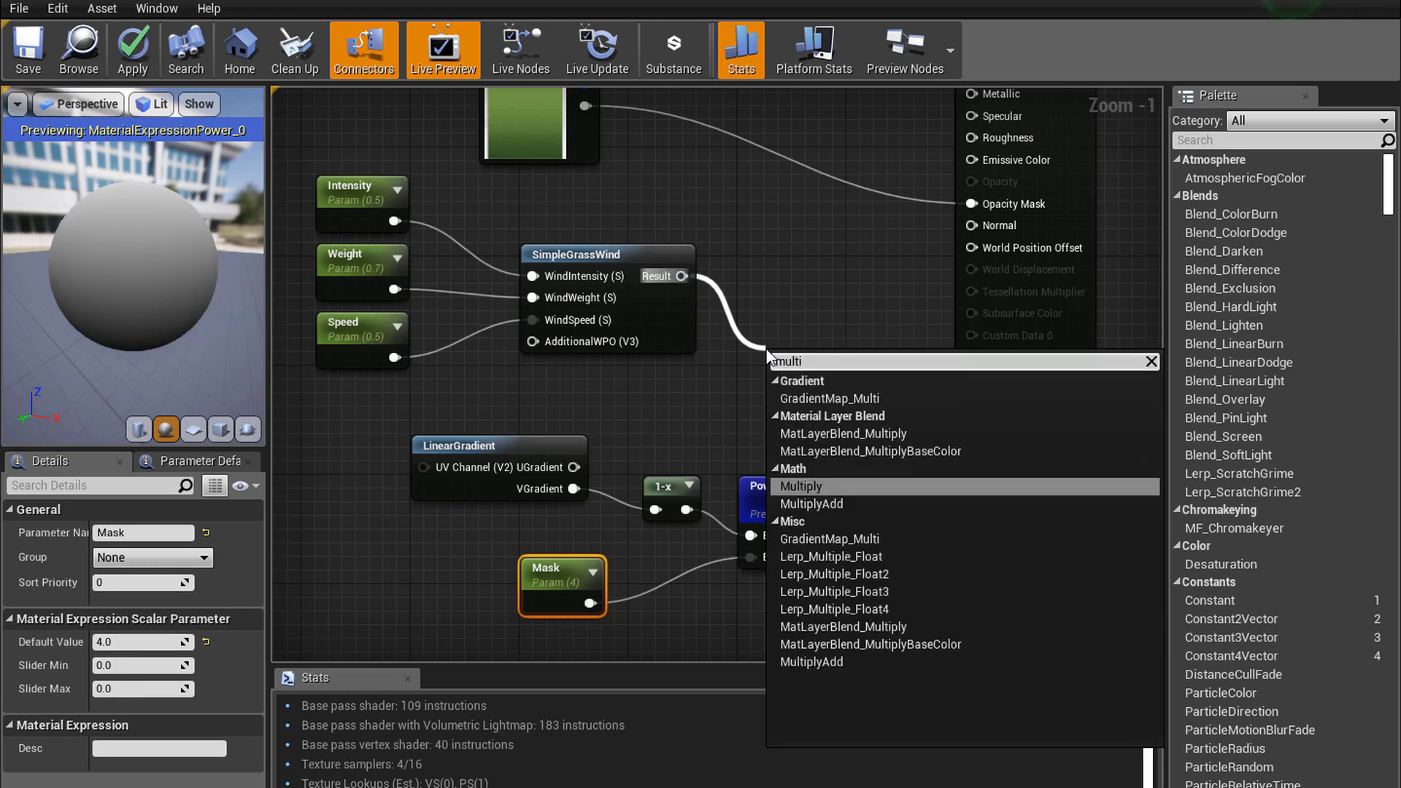
key(Return)
drag(795, 354, 817, 309)
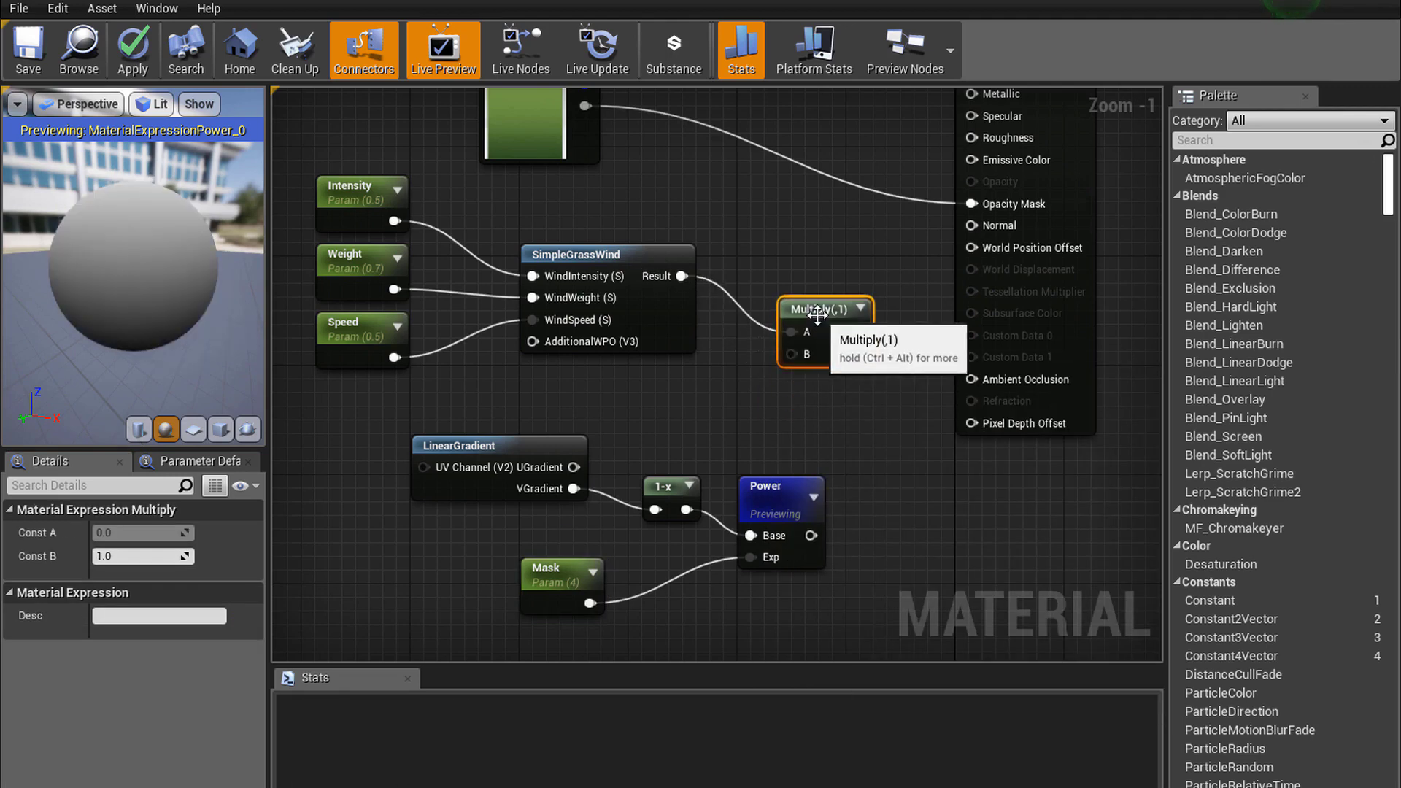
drag(805, 534, 791, 354)
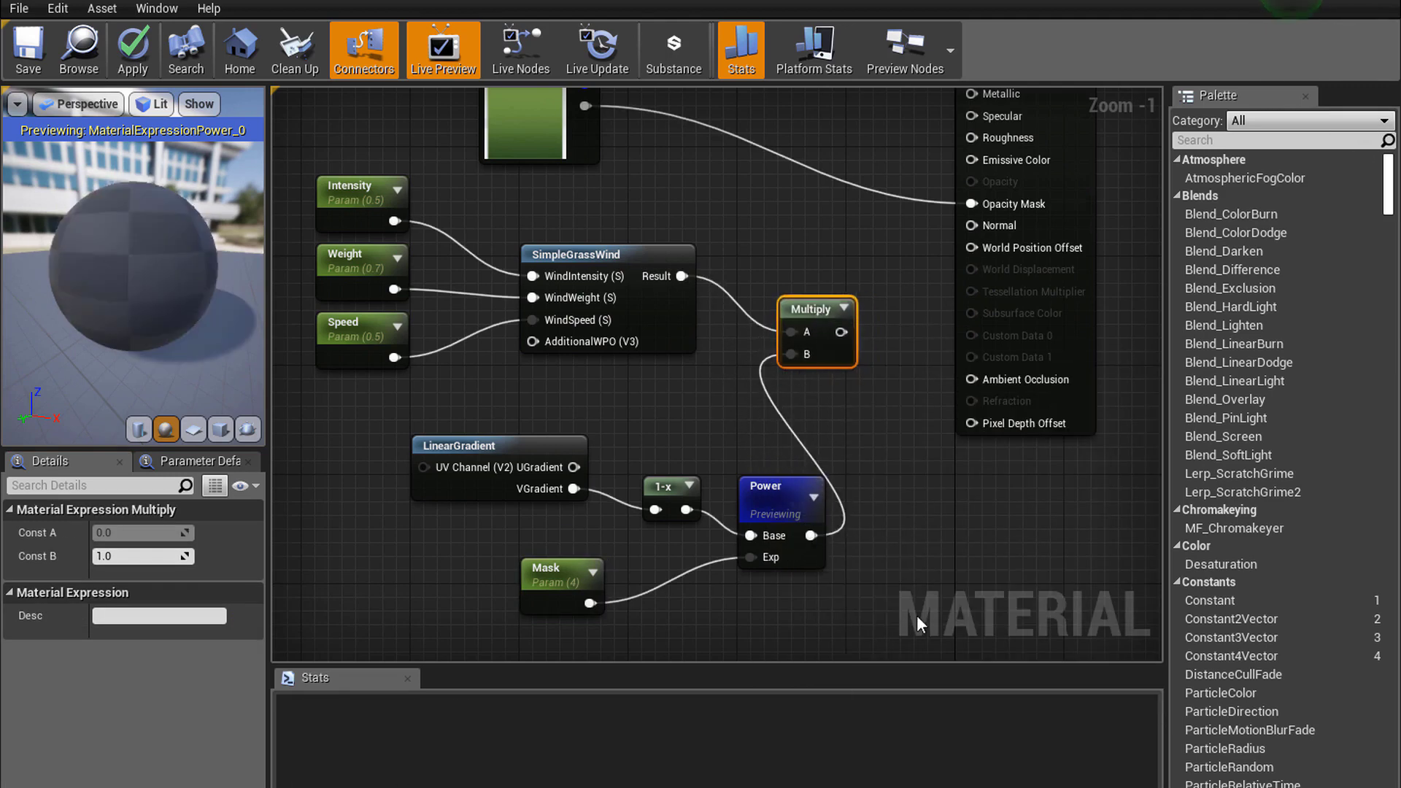
drag(912, 615, 382, 471)
drag(761, 495, 597, 468)
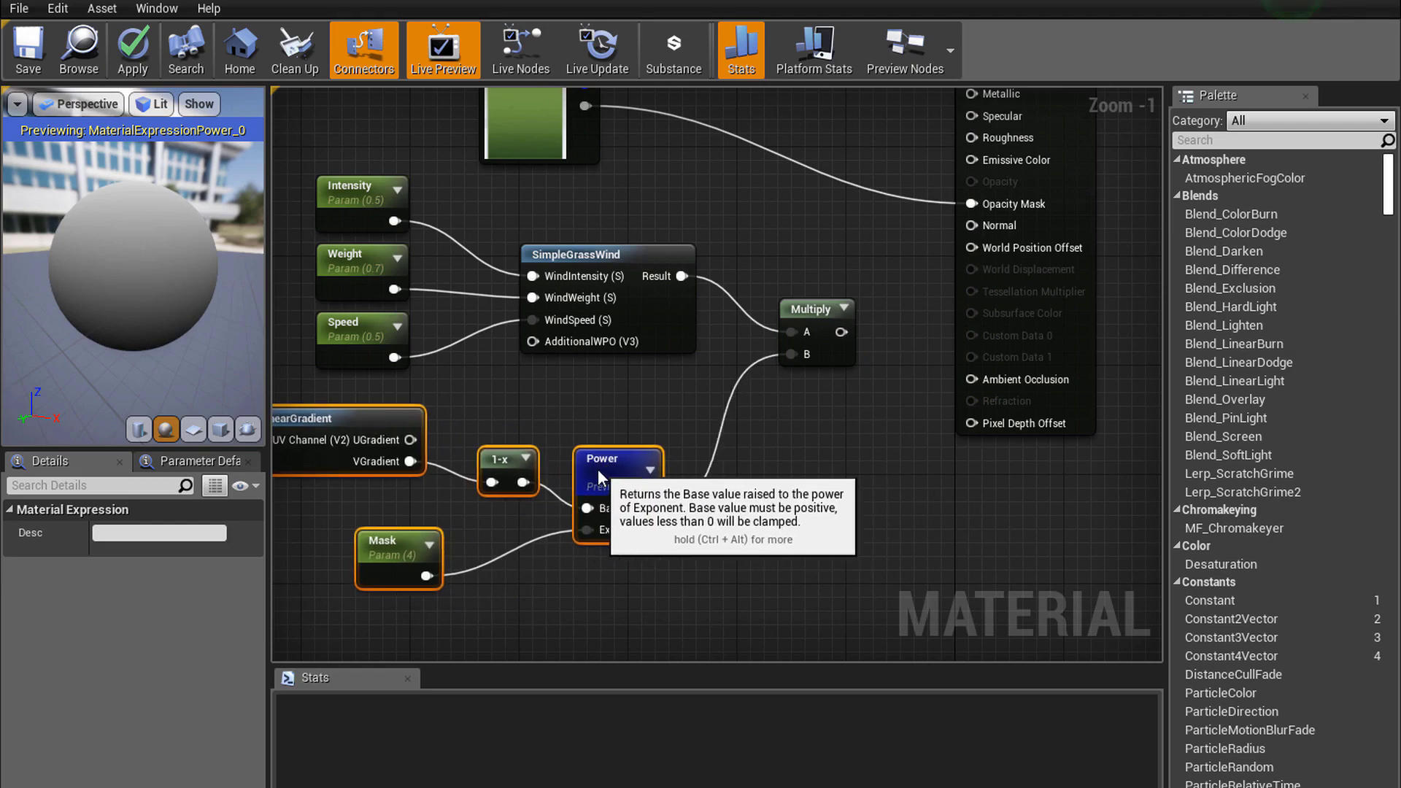
Connect the Multiply output to World Position Offset
drag(840, 332, 974, 244)
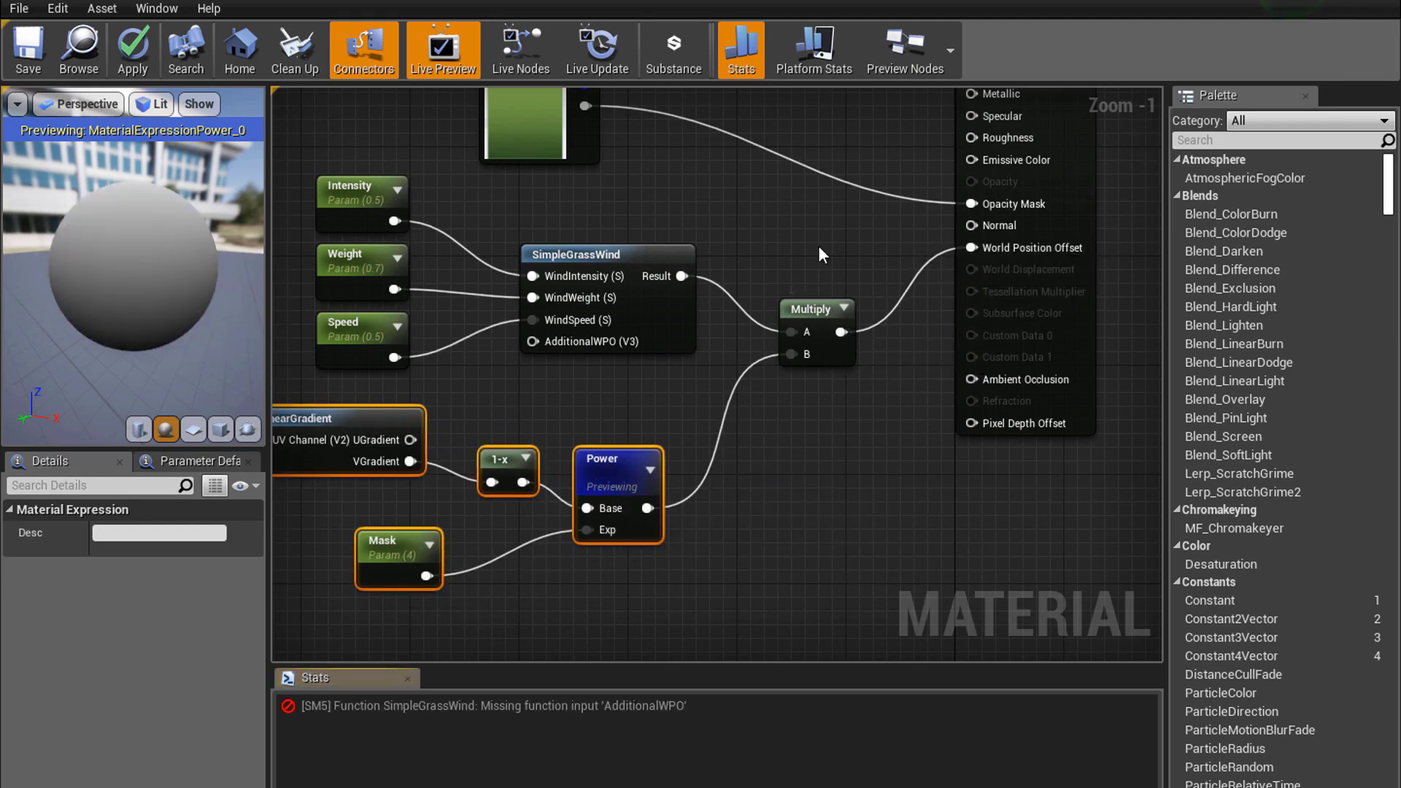
right_drag(817, 245, 887, 357)
right_click(662, 577)
click(838, 334)
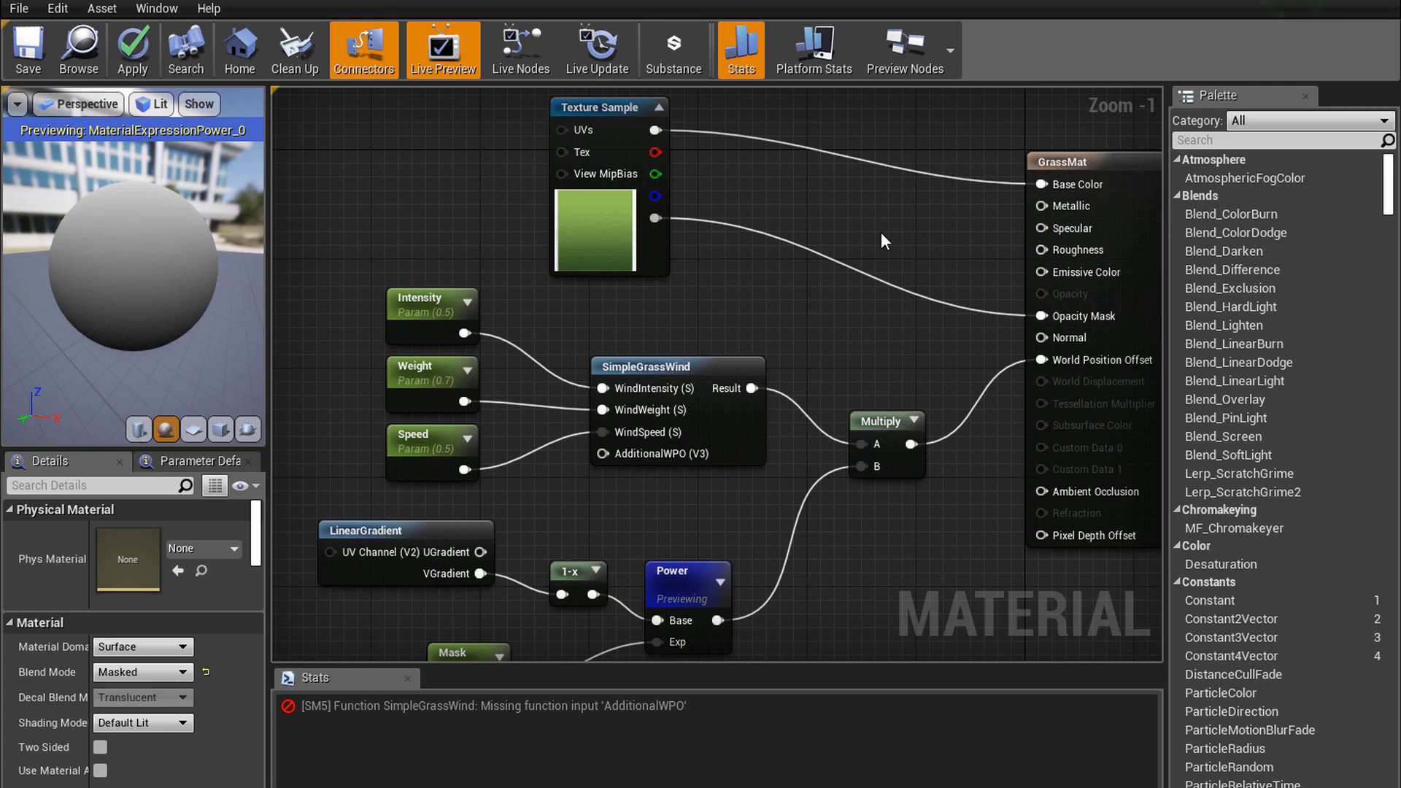
Stop previewing the Power node, connect the texture alpha to SimpleGrassWind's AdditionalWPO, and apply GrassMat
right_click(664, 575)
click(745, 281)
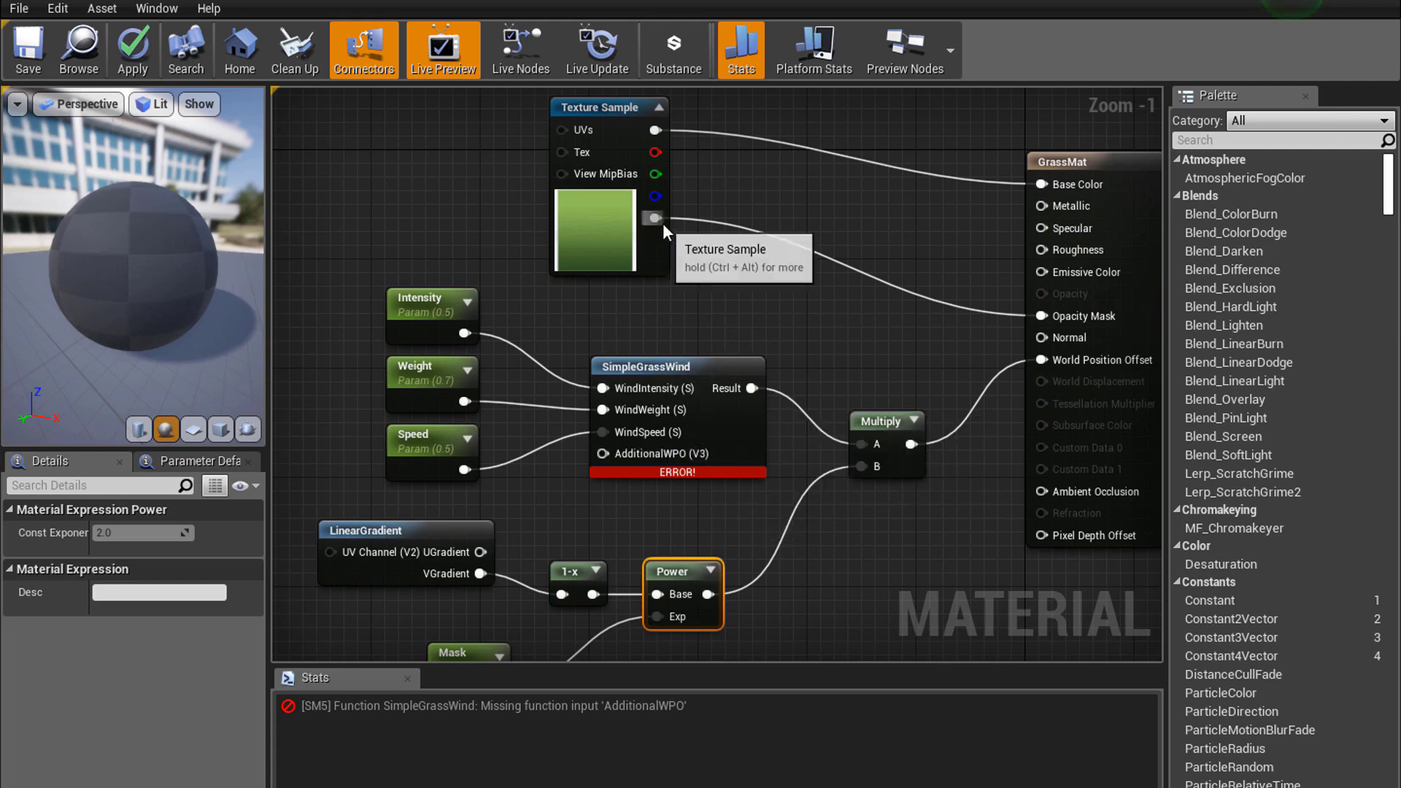
mouse_move(655, 218)
mouse_down()
mouse_move(585, 460)
mouse_move(598, 453)
mouse_up()
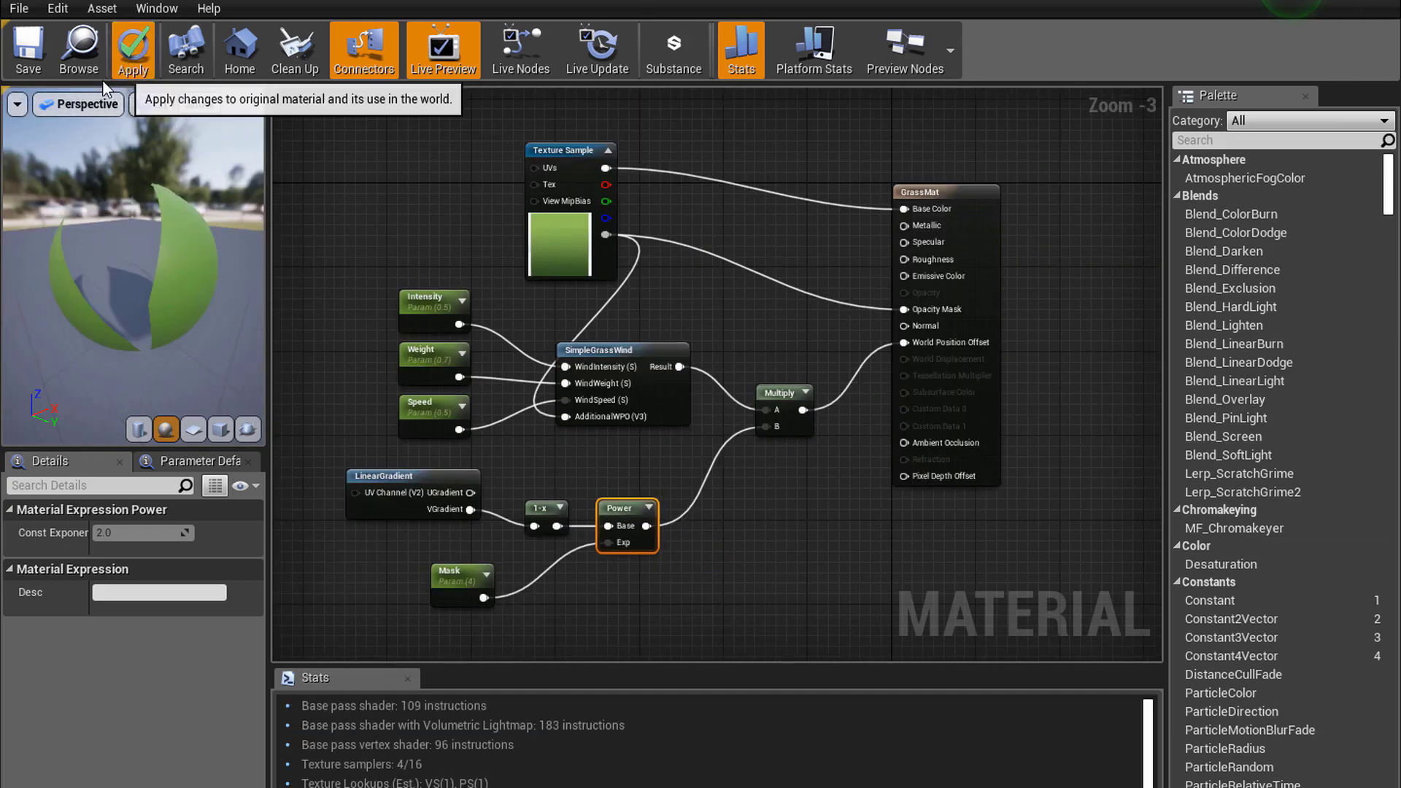
click(128, 62)
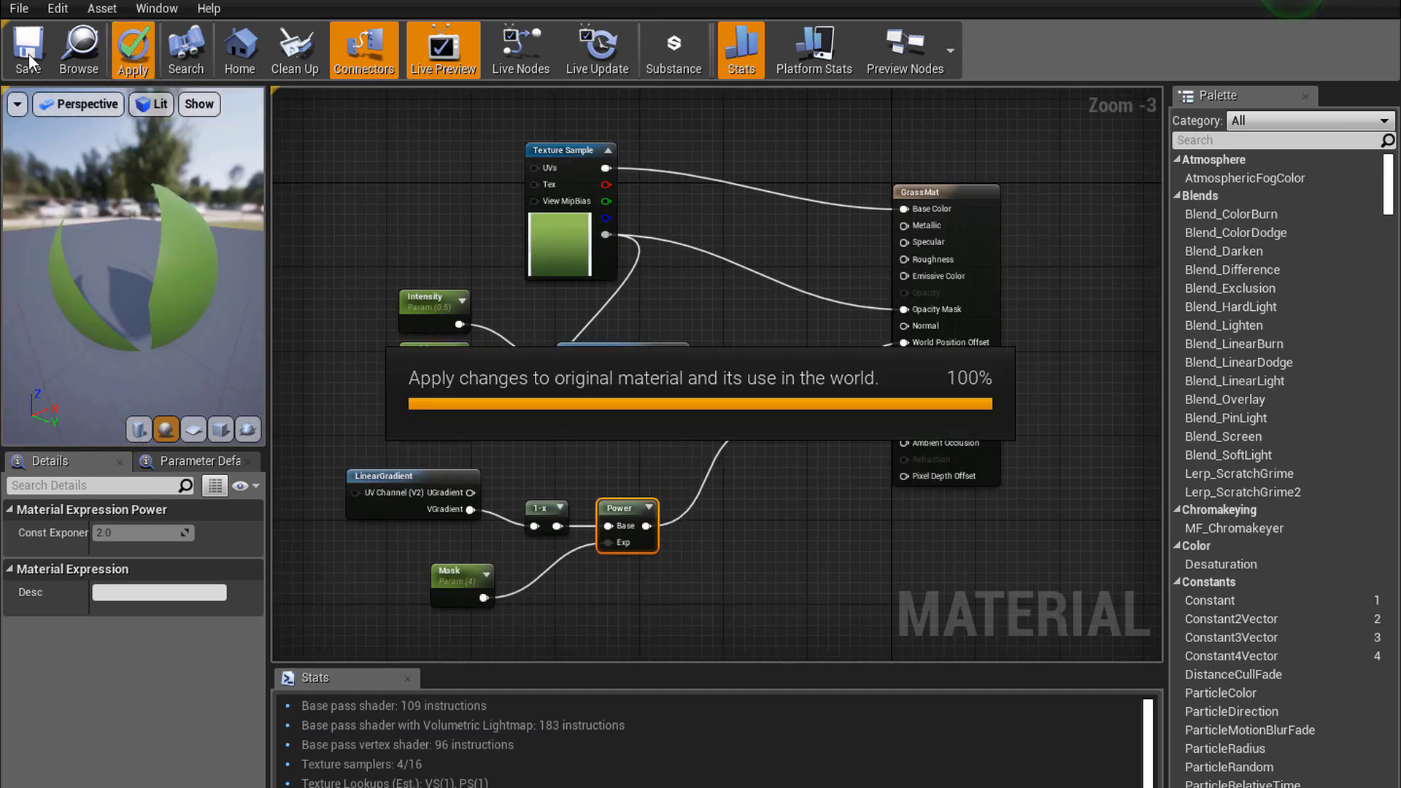